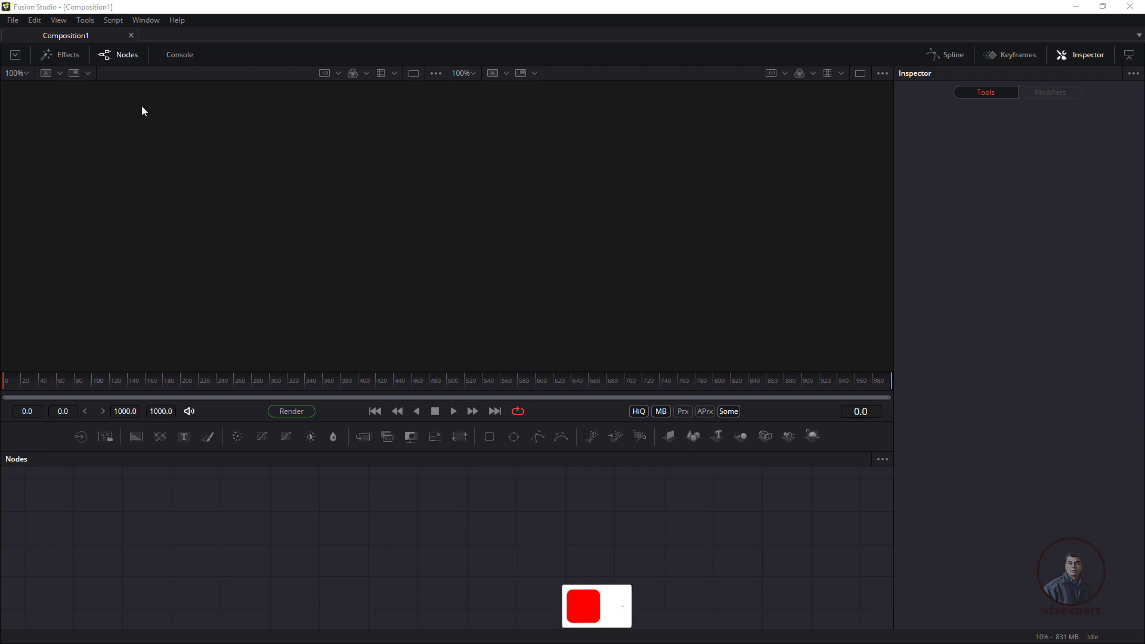
Step: Show the effects library and view its Effect and Filter tool categories
{"action": "left_click", "coordinate": [71, 54]}
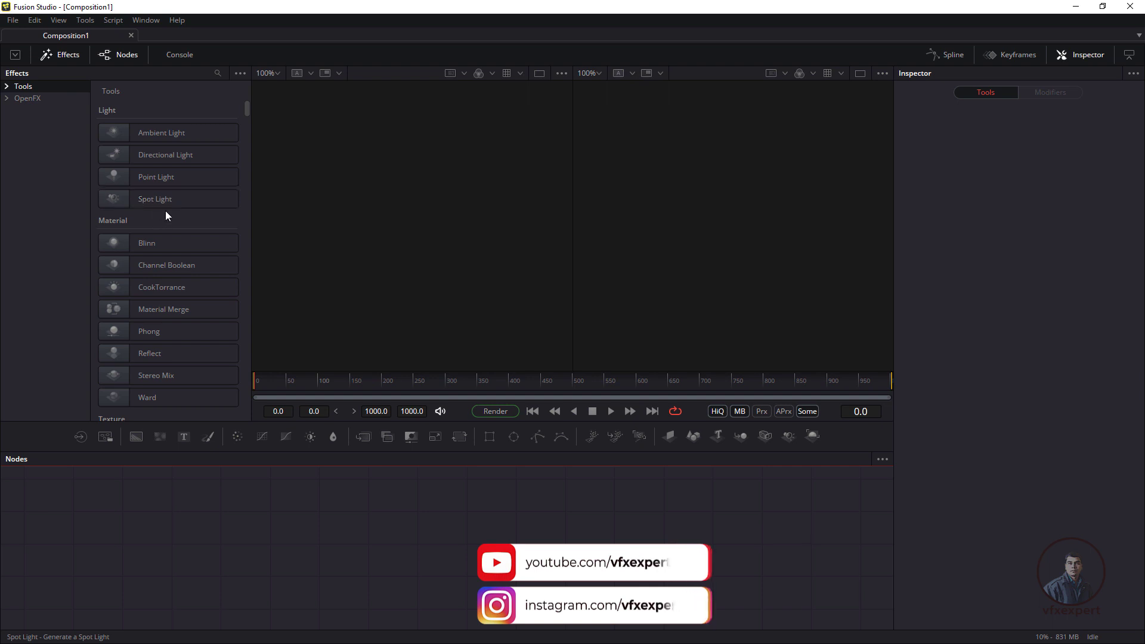
{"action": "left_click", "coordinate": [7, 86]}
{"action": "left_click", "coordinate": [34, 158]}
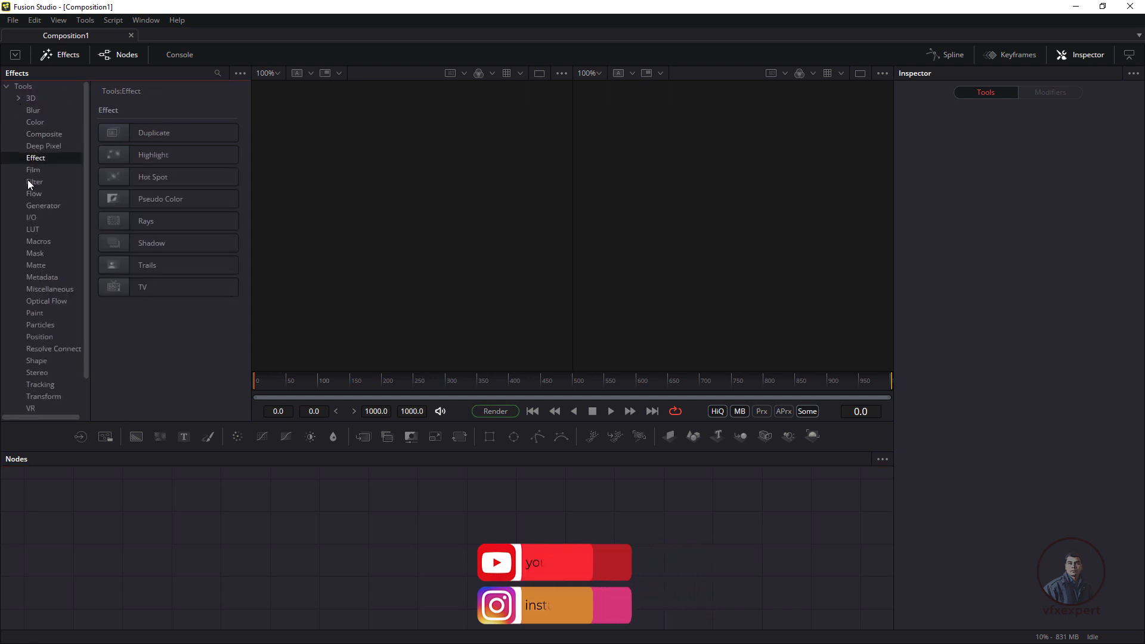
{"action": "left_click", "coordinate": [28, 182]}
{"action": "left_click", "coordinate": [8, 86]}
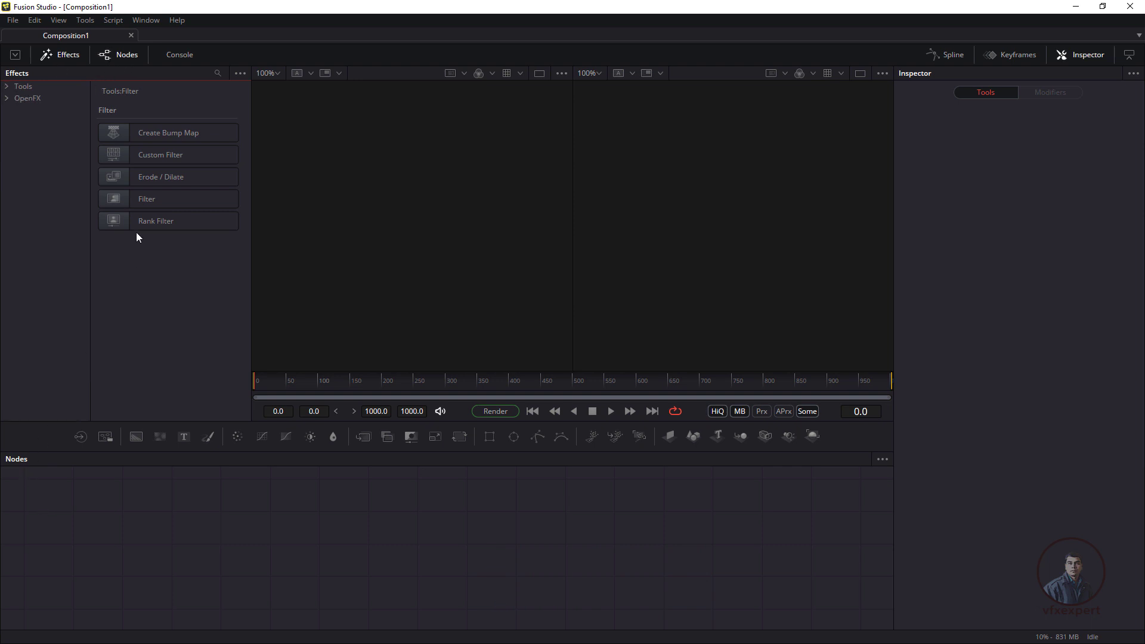
Step: Hide and restore the node editor, and toggle the effects library until it is hidden
{"action": "left_click", "coordinate": [120, 52]}
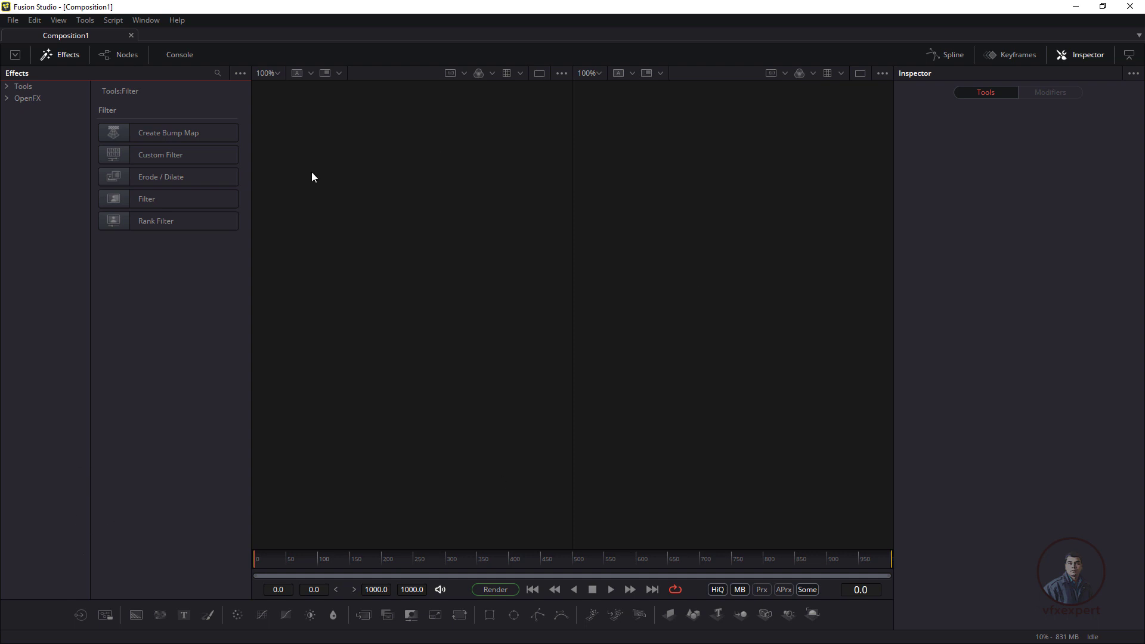
{"action": "left_click", "coordinate": [120, 55]}
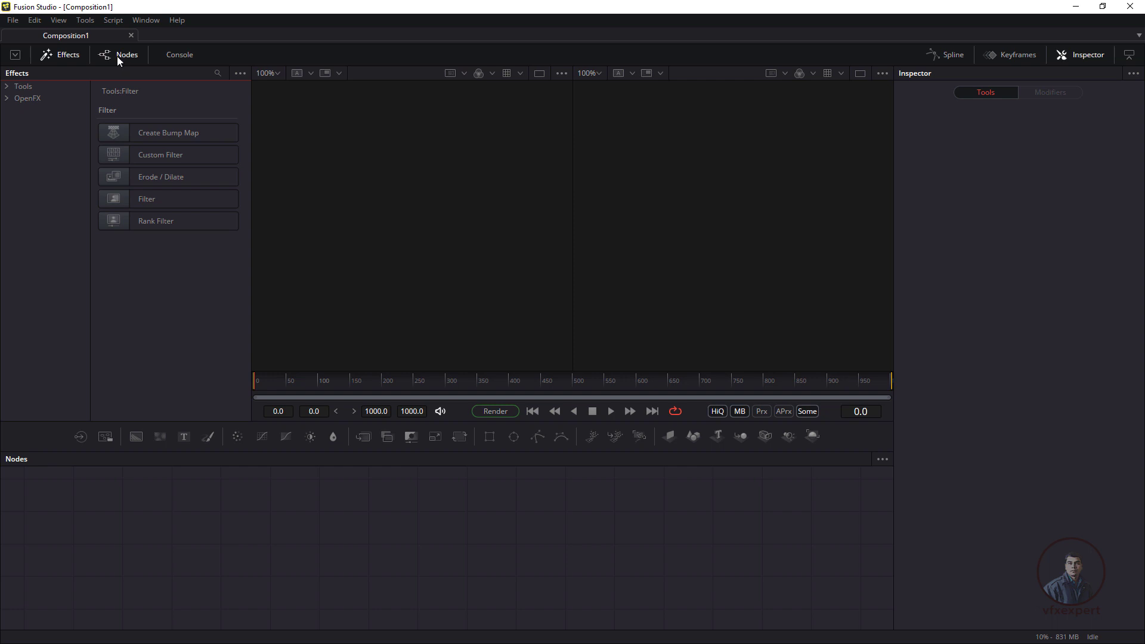
{"action": "left_click", "coordinate": [65, 54]}
{"action": "key", "text": "ctrl+l"}
{"action": "left_click", "coordinate": [63, 56]}
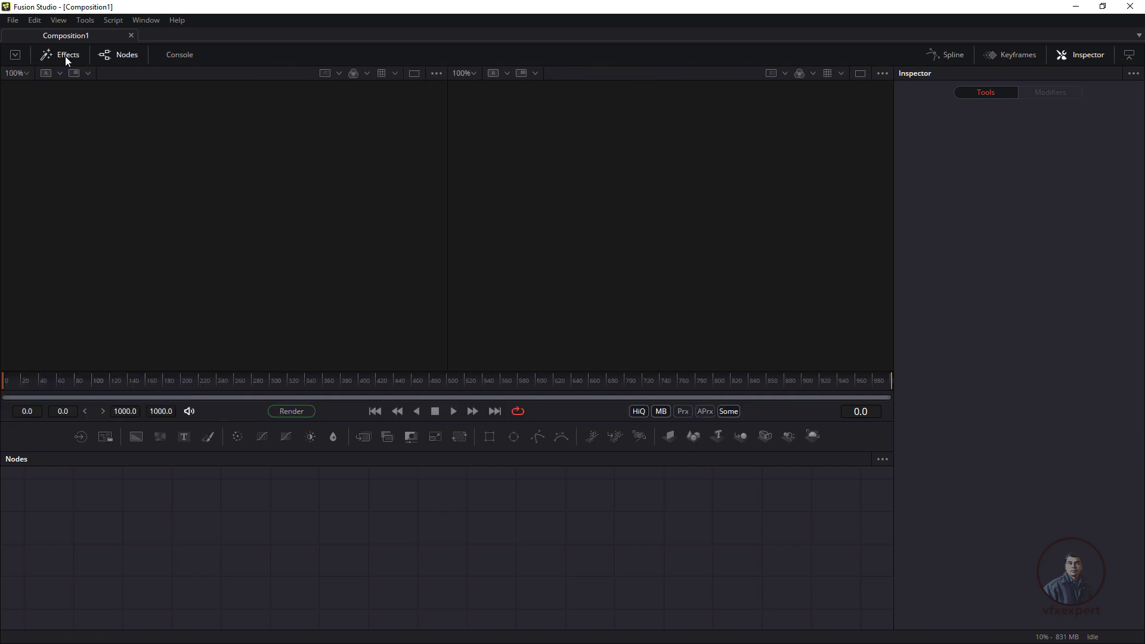
Step: Open the script console window to view it and close it again
{"action": "left_click", "coordinate": [181, 56]}
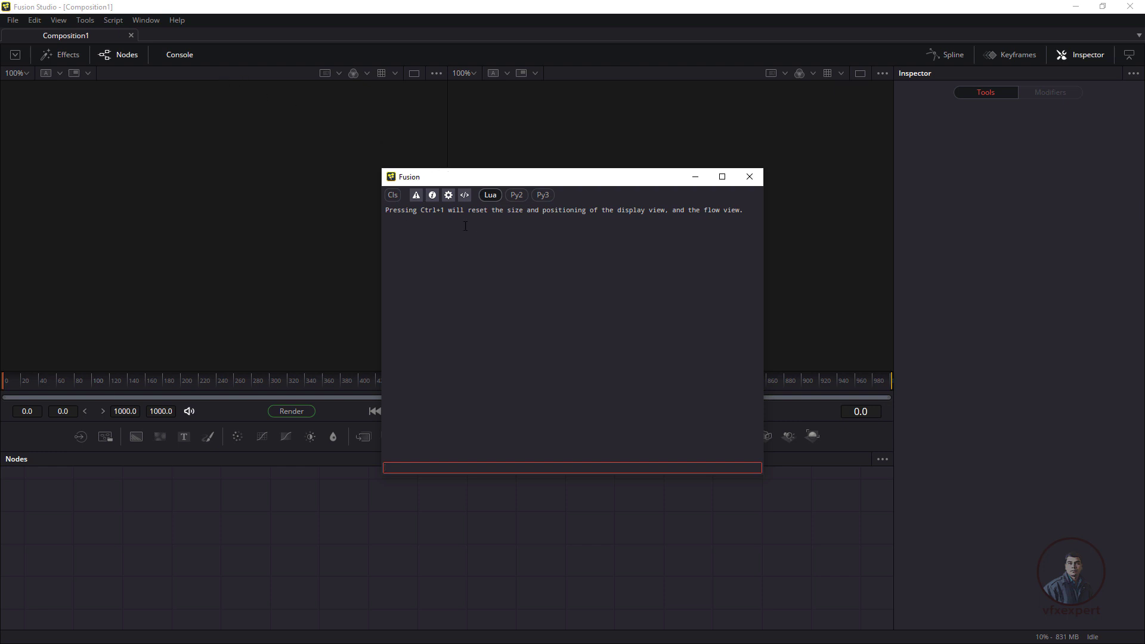
{"action": "left_click", "coordinate": [750, 177]}
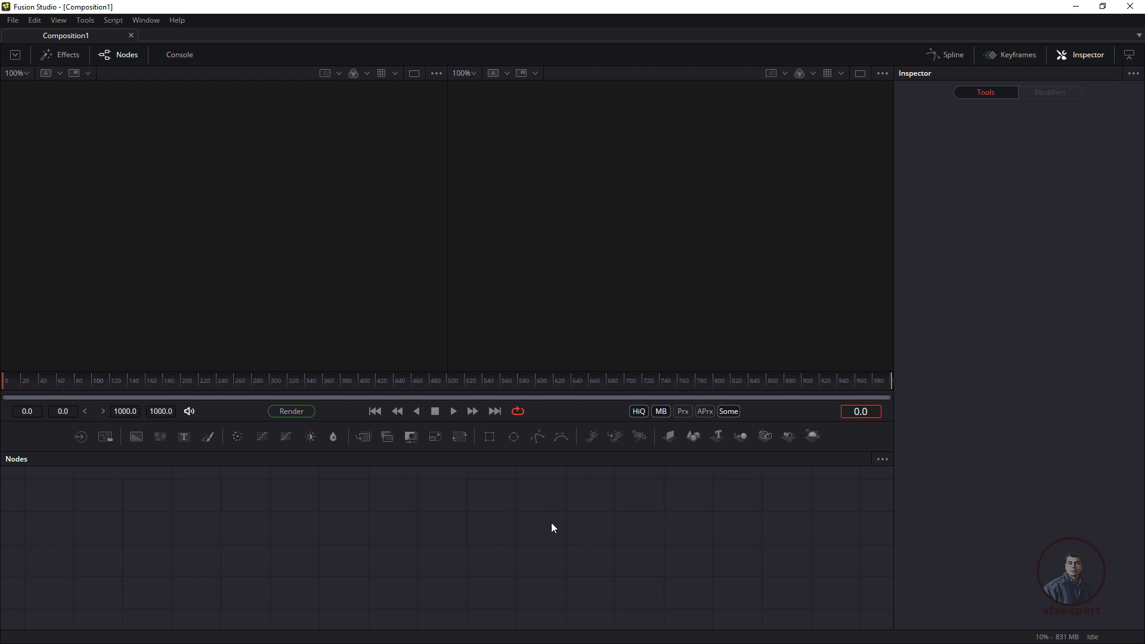
{"action": "left_click", "coordinate": [958, 197]}
Step: Show the Spline and Keyframes editors beside the node editor and hide both again
{"action": "left_click", "coordinate": [950, 55]}
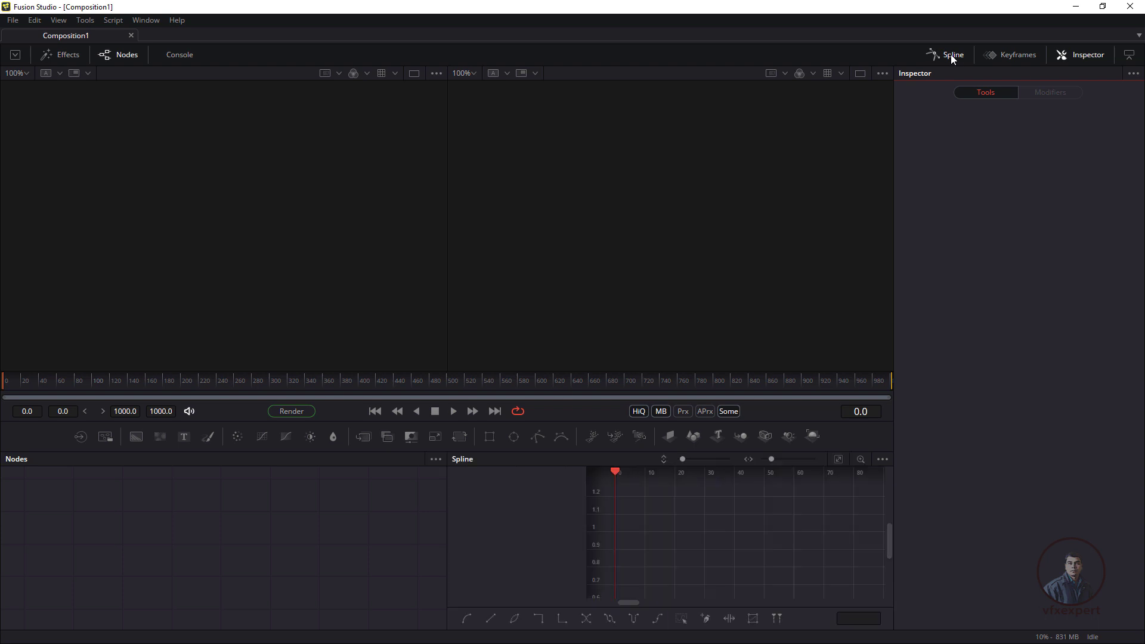
{"action": "left_click", "coordinate": [1026, 58]}
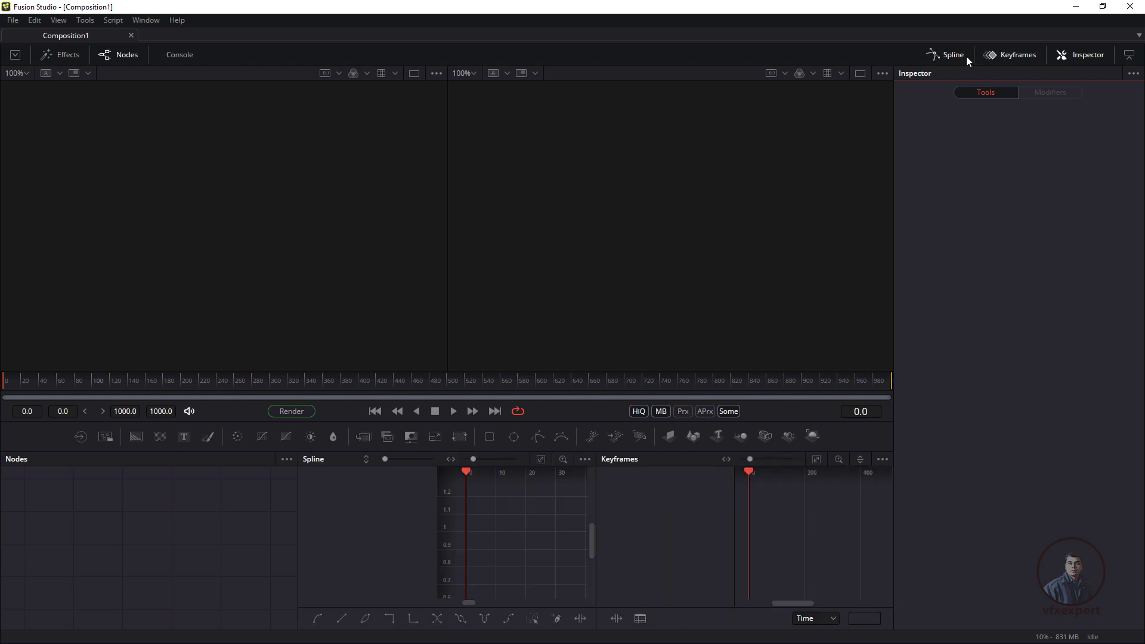
{"action": "left_click", "coordinate": [1016, 59]}
{"action": "left_click", "coordinate": [957, 56]}
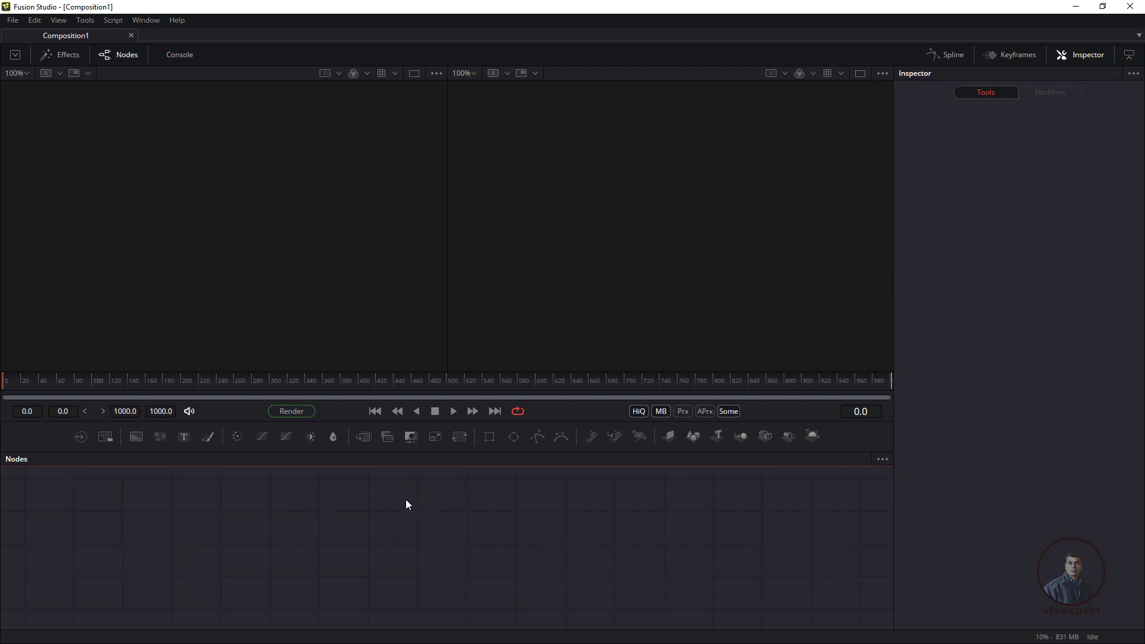
Step: Scrub the empty composition's playhead to frame 63
{"action": "left_click_drag", "start_coordinate": [373, 508], "coordinate": [637, 596]}
{"action": "left_click_drag", "start_coordinate": [146, 386], "coordinate": [74, 382]}
{"action": "left_click_drag", "start_coordinate": [148, 378], "coordinate": [58, 382]}
{"action": "left_click_drag", "start_coordinate": [324, 509], "coordinate": [578, 600]}
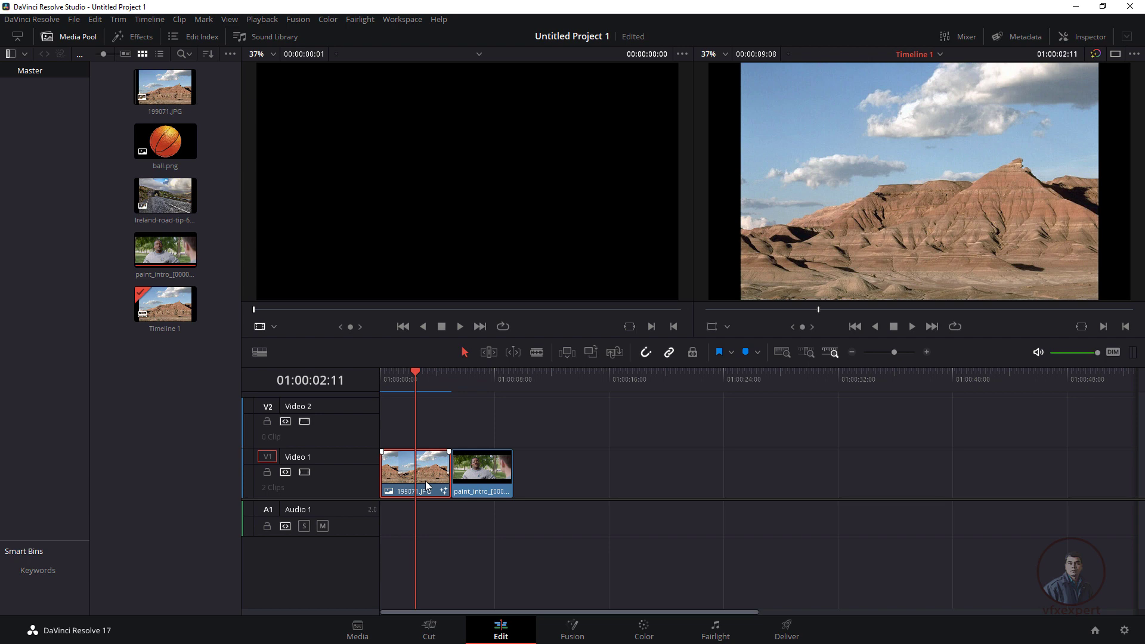
Step: Switch to DaVinci Resolve, open the timeline clip 199071.JPG on the Fusion page and show the media pool
{"action": "left_click", "coordinate": [574, 626]}
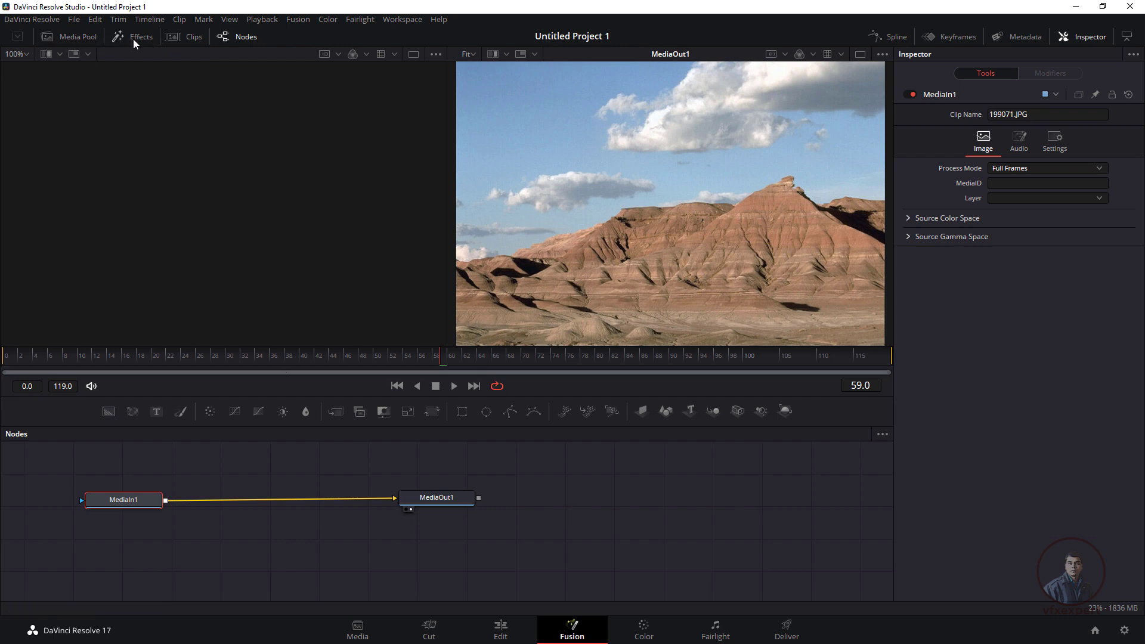
{"action": "left_click", "coordinate": [87, 37]}
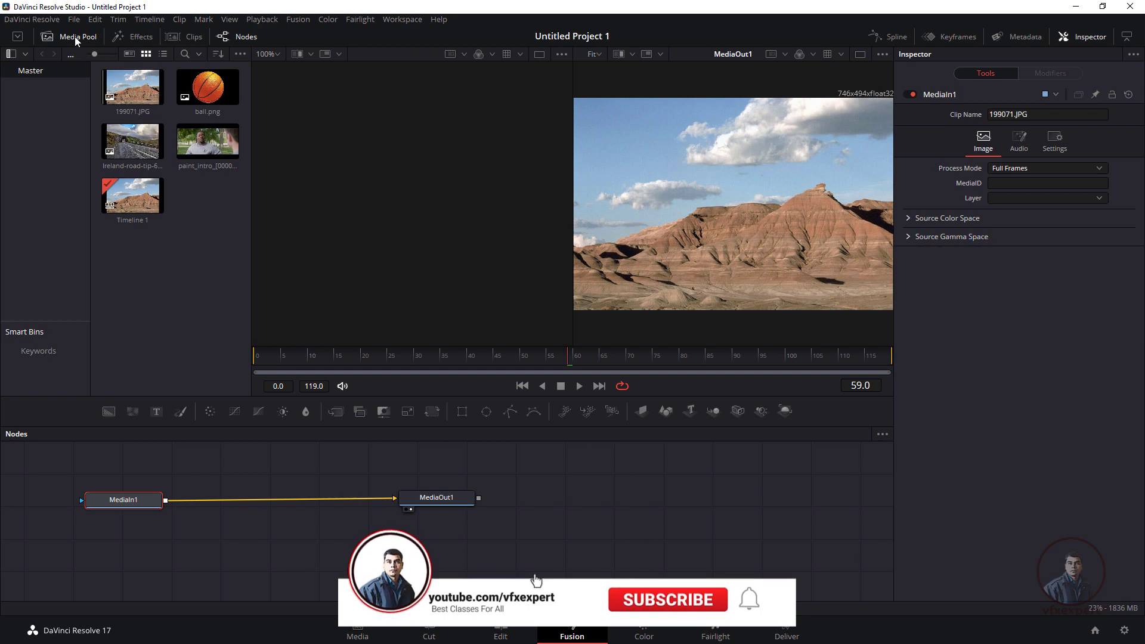
{"action": "left_click", "coordinate": [74, 37]}
{"action": "left_click", "coordinate": [83, 38]}
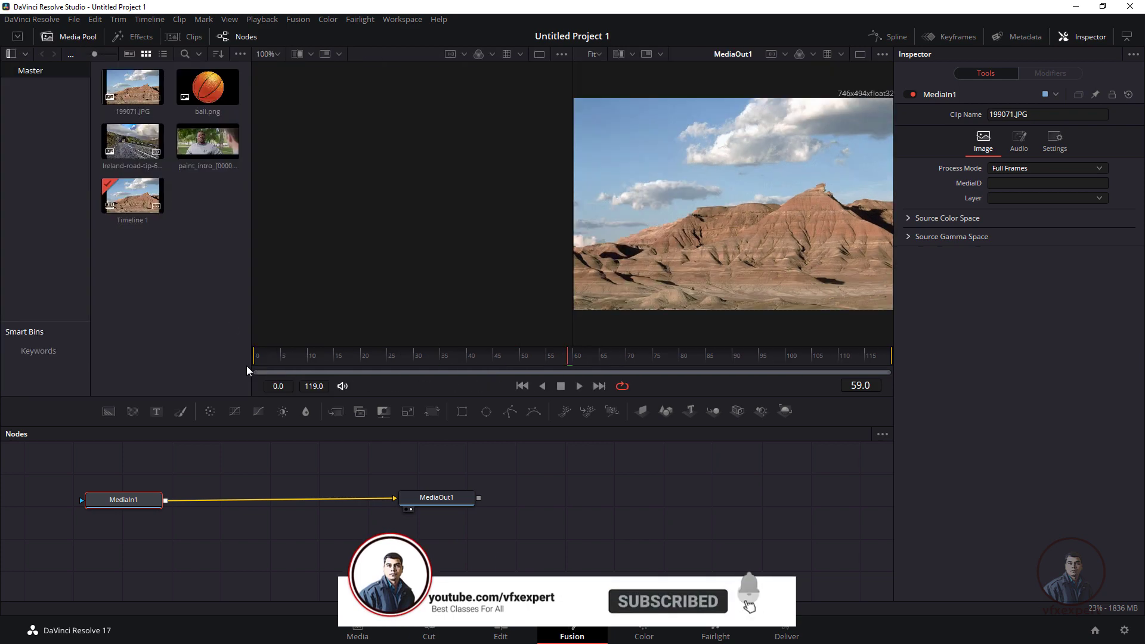
Step: Move the MediaIn1 and MediaOut1 nodes farther apart in the node graph, roughly level with each other
{"action": "left_click_drag", "start_coordinate": [438, 503], "coordinate": [469, 521]}
{"action": "left_click_drag", "start_coordinate": [125, 504], "coordinate": [88, 519]}
{"action": "left_click_drag", "start_coordinate": [479, 517], "coordinate": [527, 525]}
{"action": "left_click", "coordinate": [572, 523]}
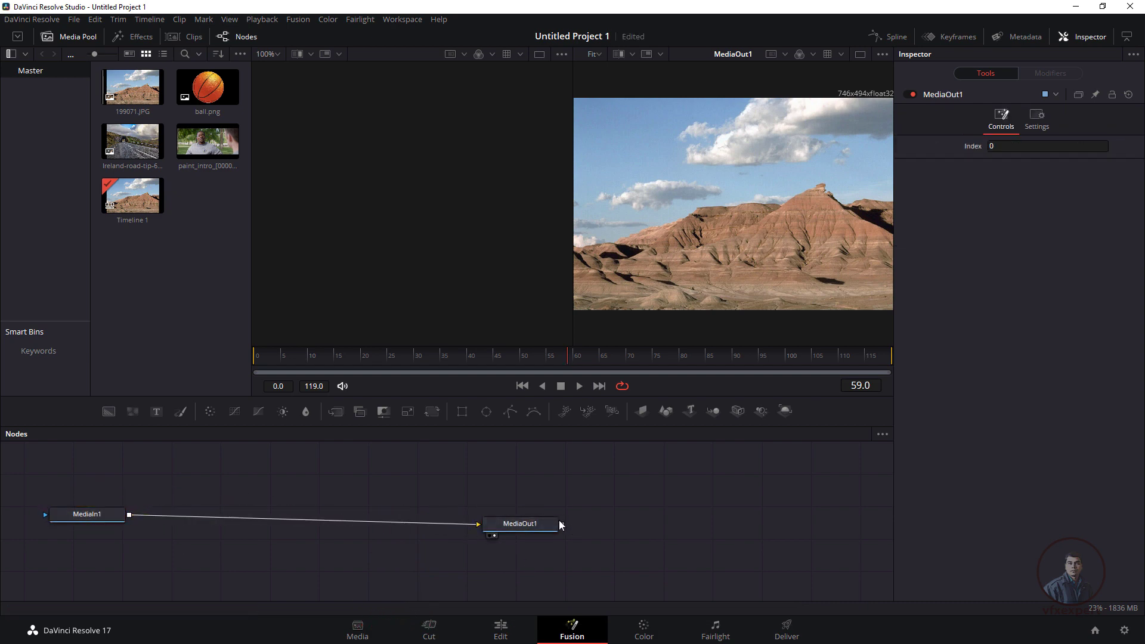
{"action": "left_click_drag", "start_coordinate": [178, 476], "coordinate": [445, 573]}
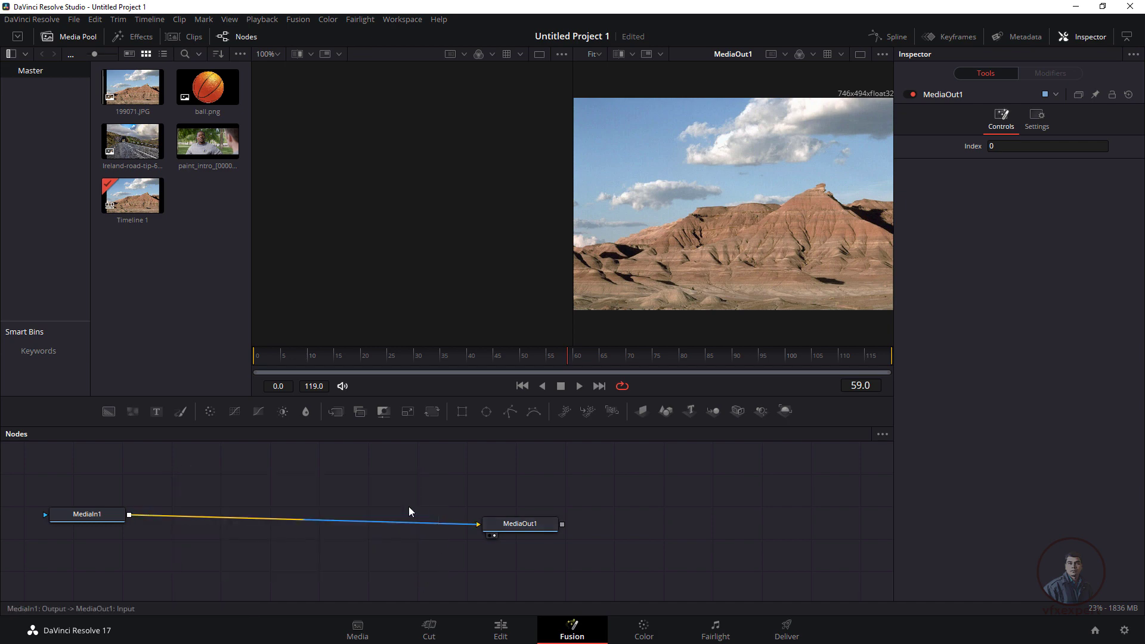
{"action": "left_click_drag", "start_coordinate": [522, 524], "coordinate": [521, 523]}
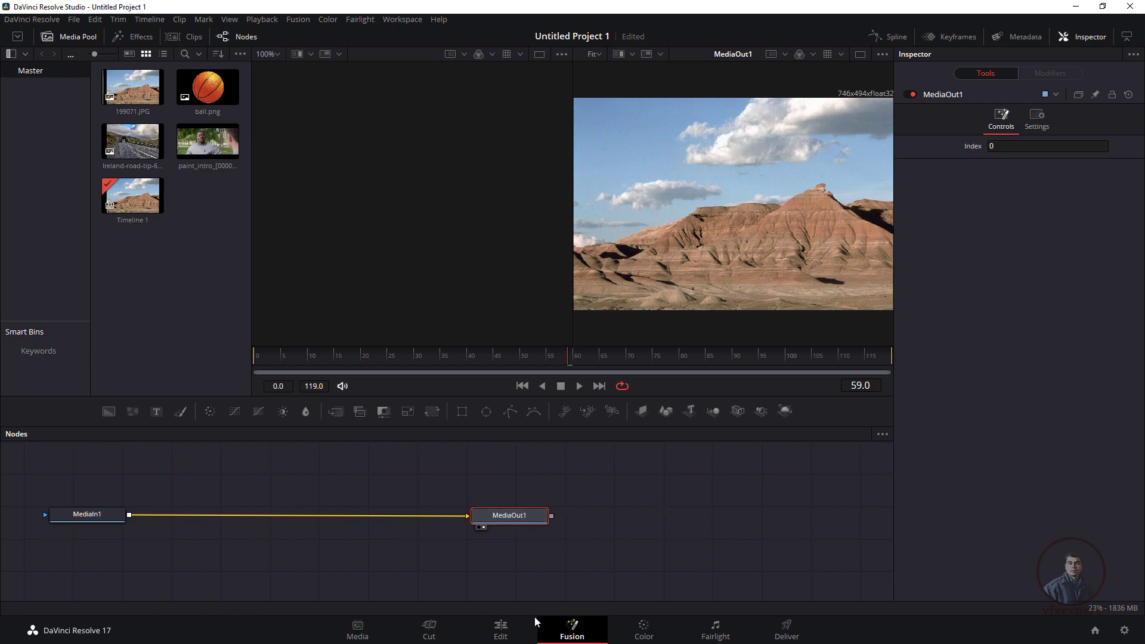
Step: Return to Resolve's Edit page, switch back to Fusion Studio and rewind the composition to frame 0
{"action": "left_click", "coordinate": [501, 628]}
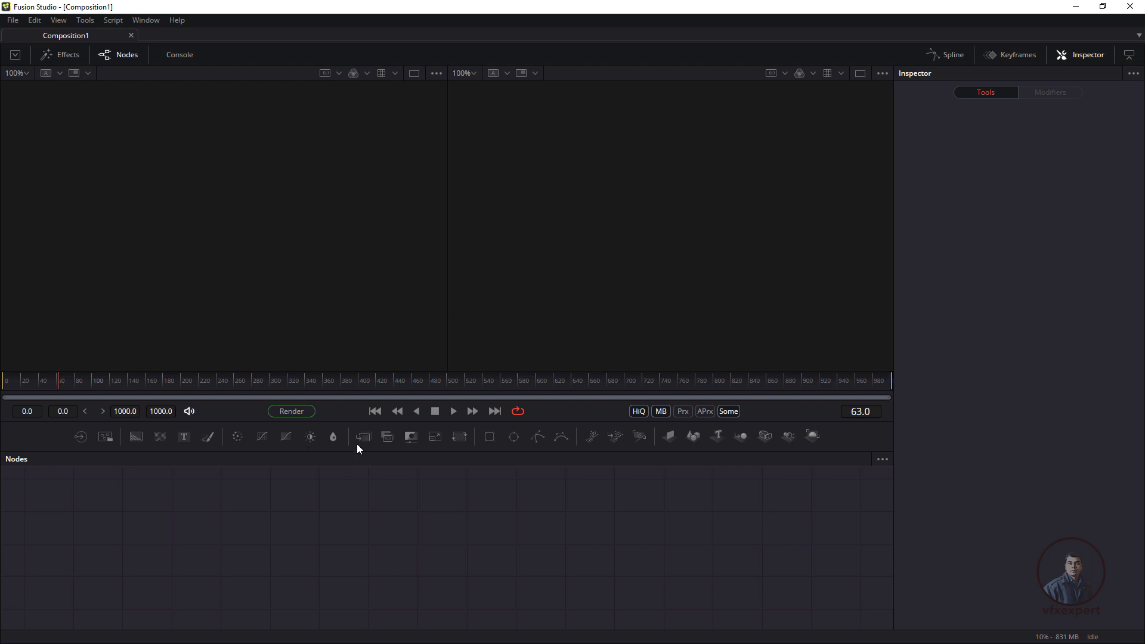
{"action": "left_click", "coordinate": [374, 411]}
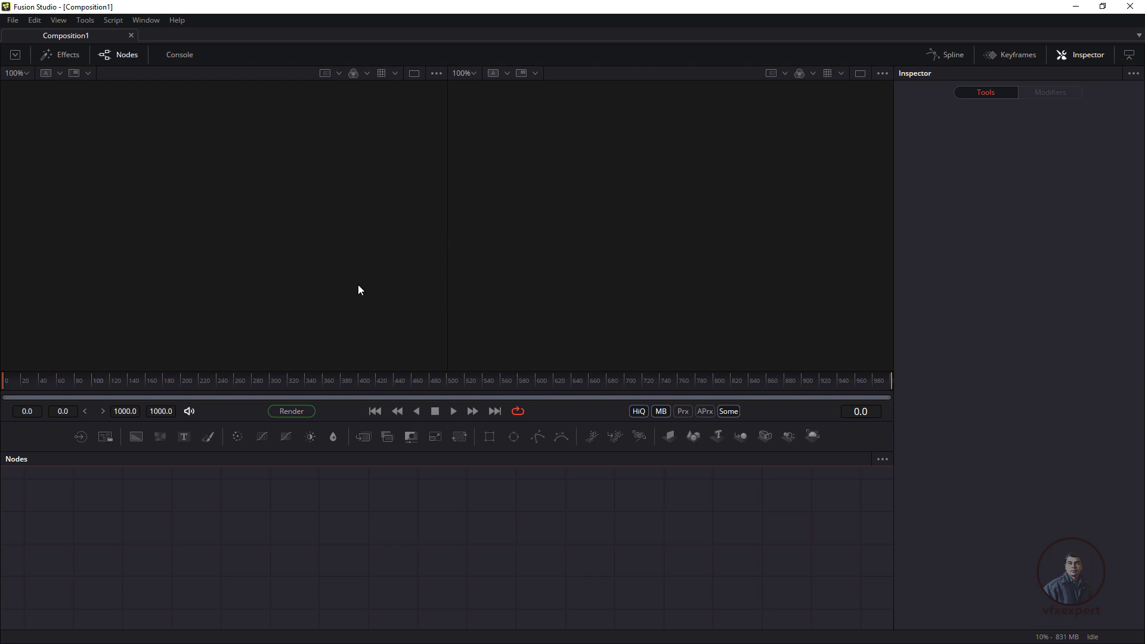
{"action": "left_click", "coordinate": [78, 442]}
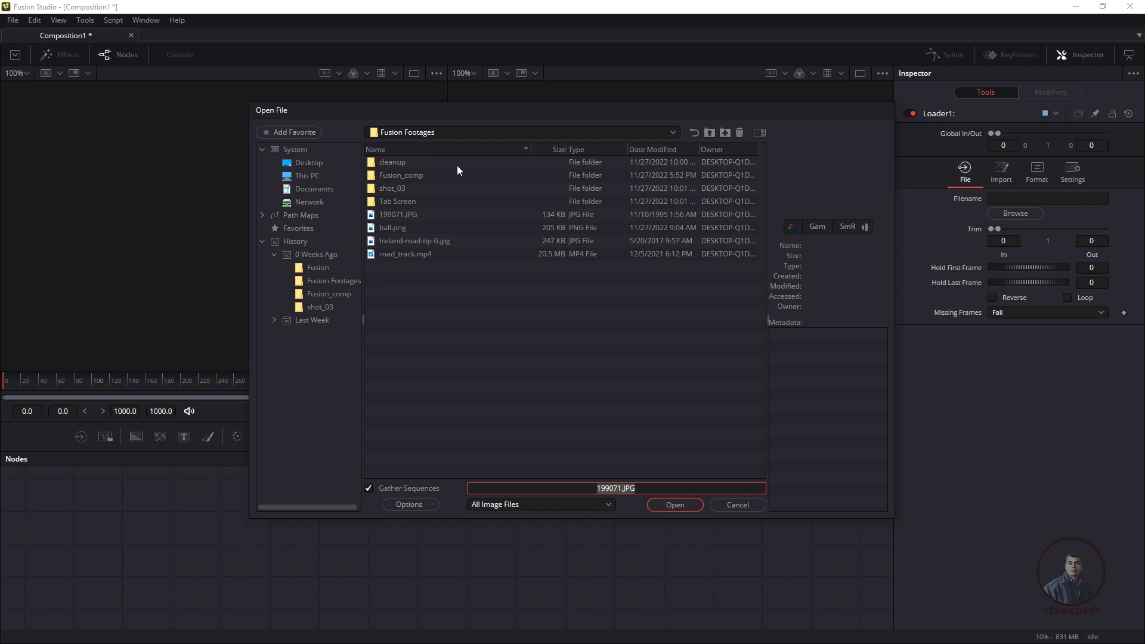
{"action": "left_click", "coordinate": [747, 504]}
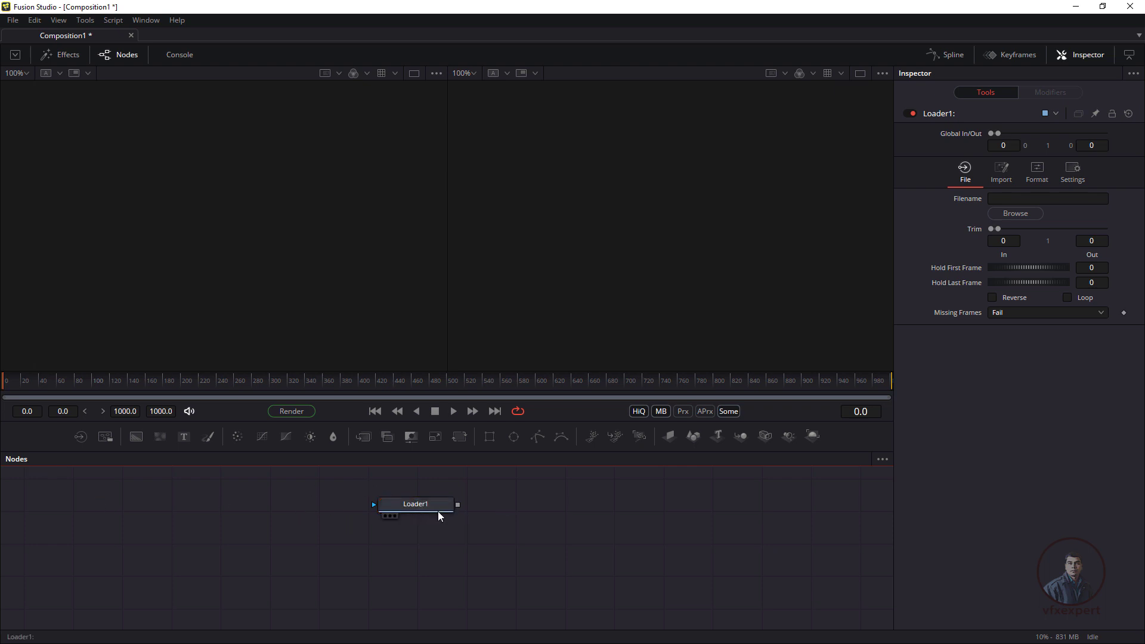
{"action": "key", "text": "Delete"}
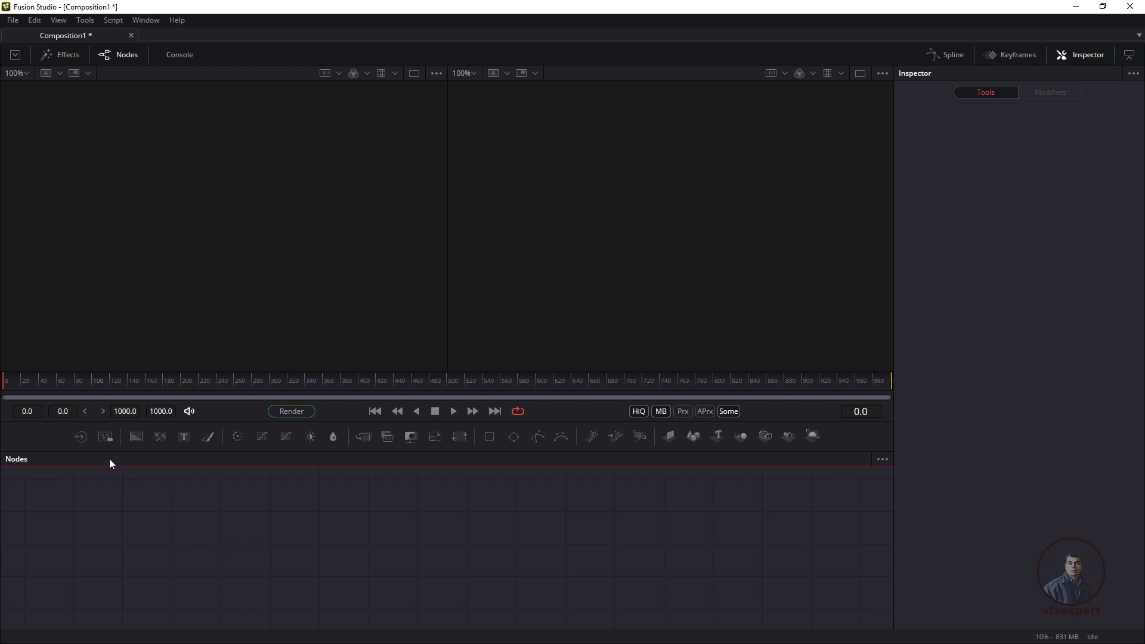
Step: Add a Loader node to the node graph and browse to New Vfx Footage > Fusion Footages on drive H
{"action": "left_click_drag", "start_coordinate": [84, 436], "coordinate": [366, 547]}
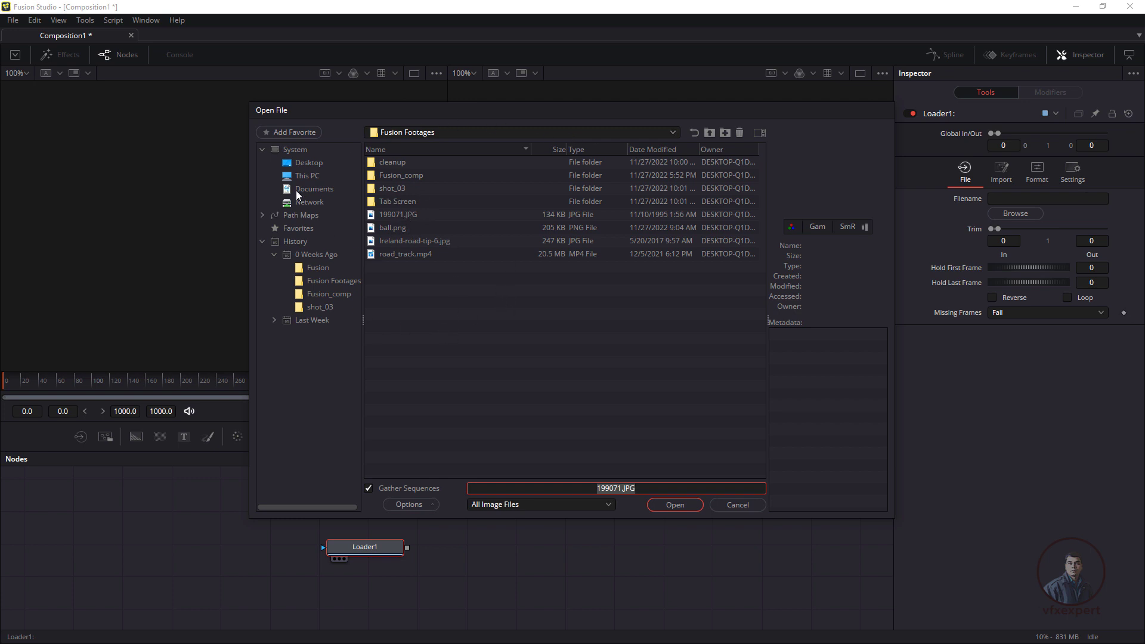
{"action": "left_click", "coordinate": [306, 176]}
{"action": "double_click", "coordinate": [403, 214]}
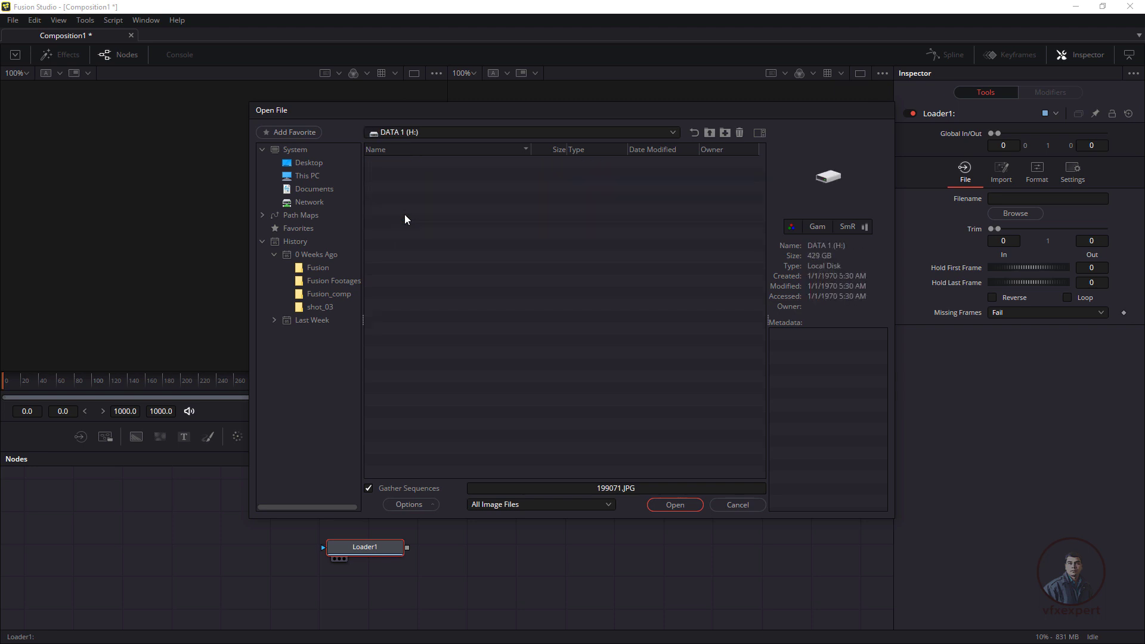
{"action": "double_click", "coordinate": [427, 345]}
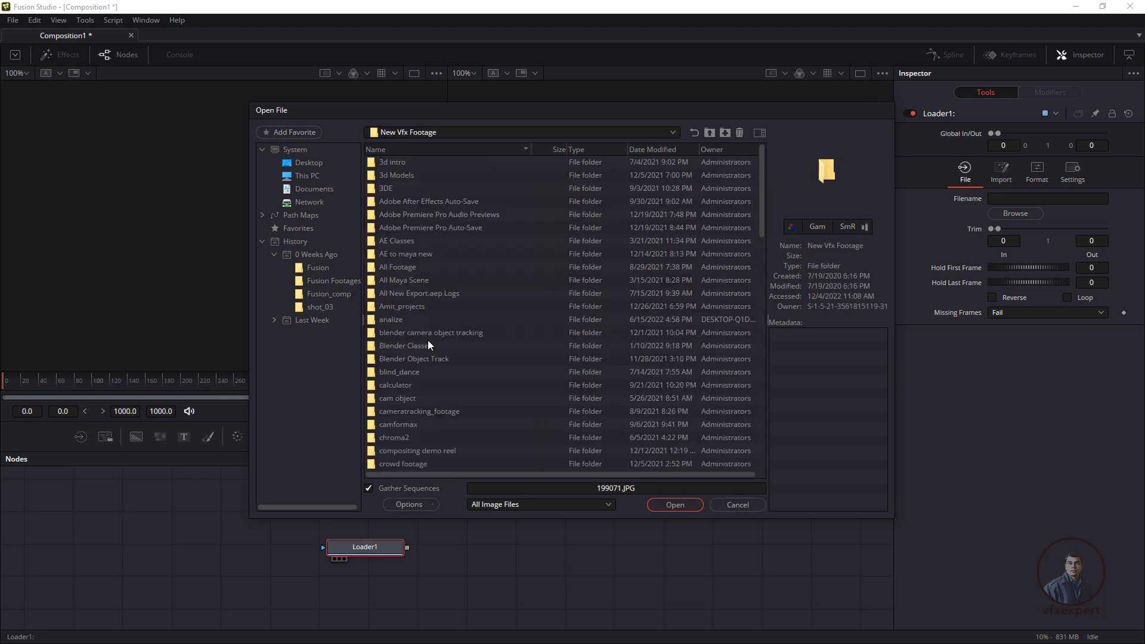
{"action": "double_click", "coordinate": [393, 464]}
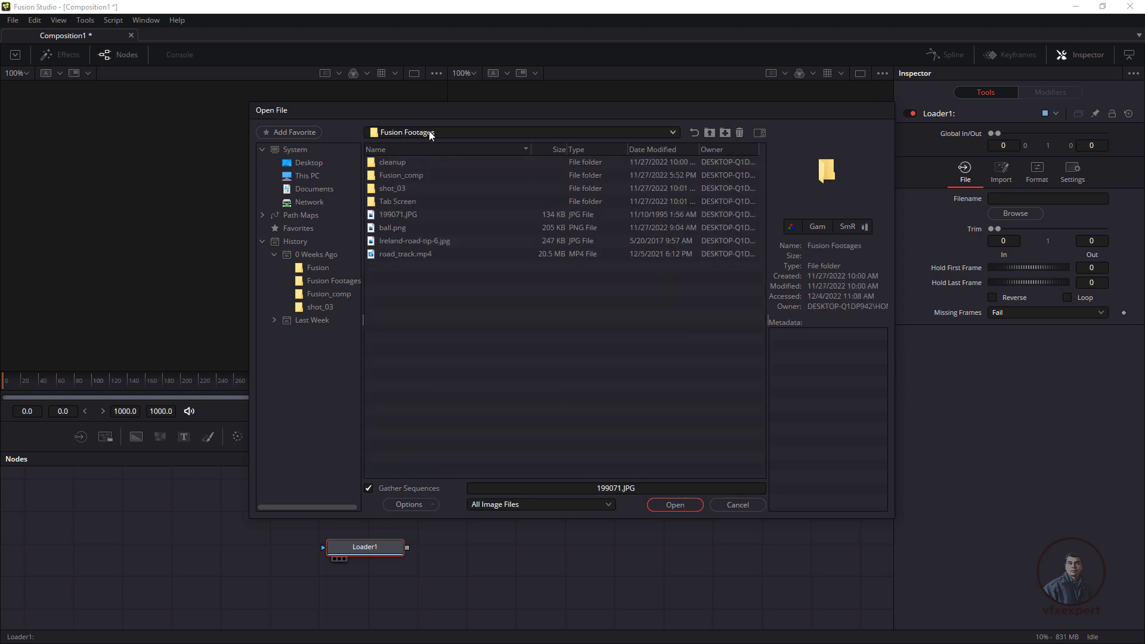
Step: Preview the images Ireland-road-tip-6.jpg and ball.png in the file browser
{"action": "left_click", "coordinate": [399, 241]}
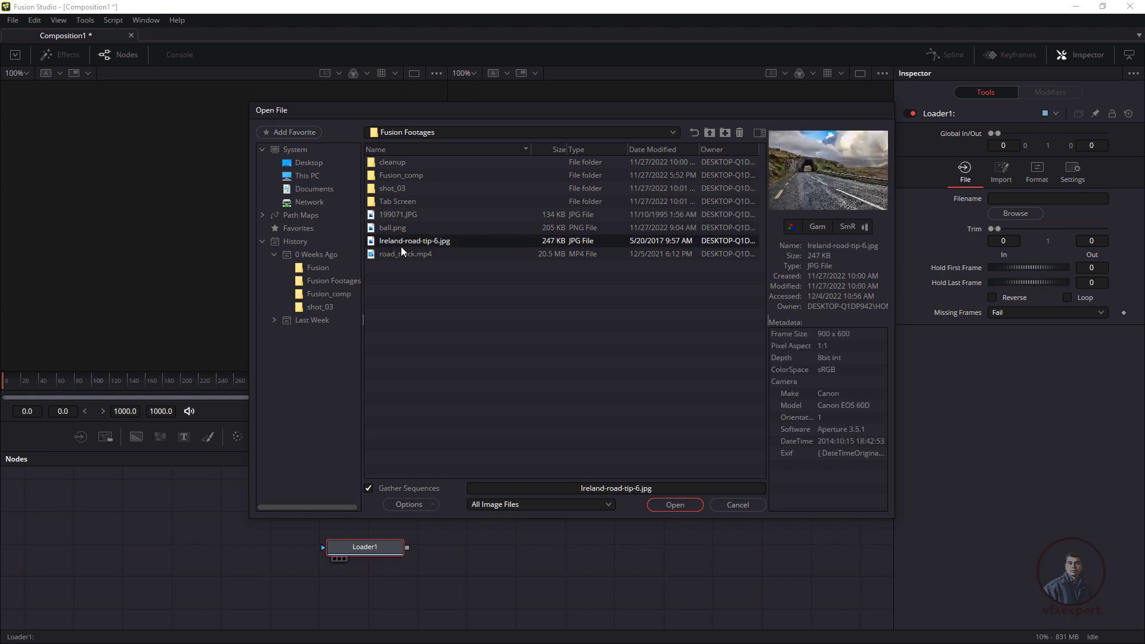
{"action": "left_click", "coordinate": [395, 229]}
{"action": "left_click", "coordinate": [409, 241]}
Step: Hide the file browser's preview pane and select road_track.mp4, ball.png and Ireland-road-tip-6.jpg without it
{"action": "left_click", "coordinate": [759, 133]}
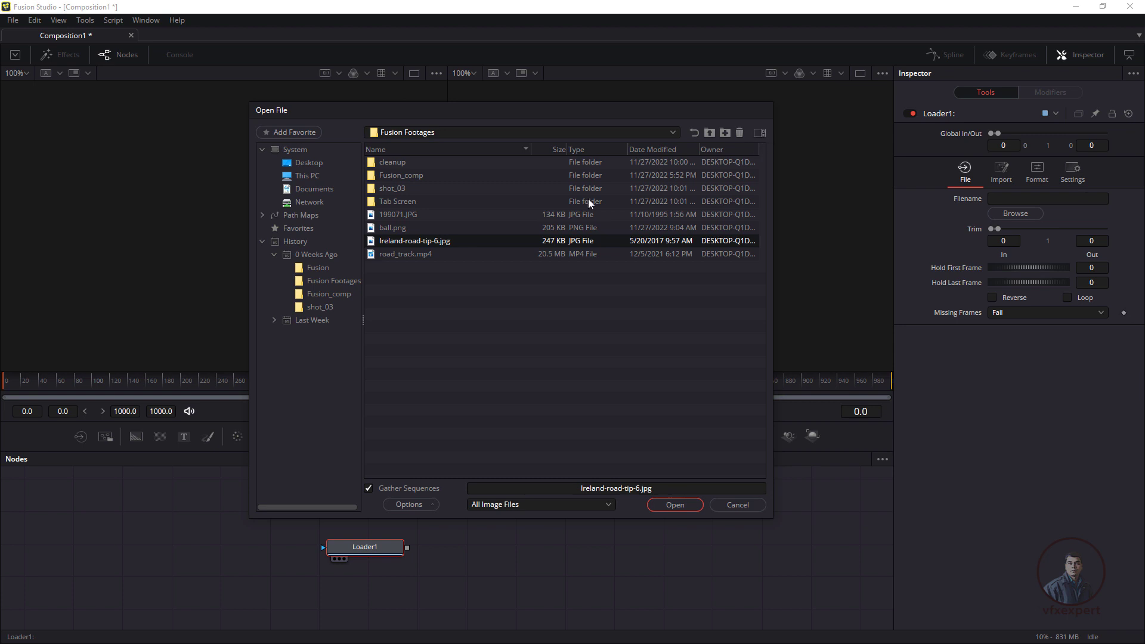
{"action": "left_click", "coordinate": [415, 253]}
{"action": "left_click", "coordinate": [406, 226]}
{"action": "left_click", "coordinate": [409, 239]}
{"action": "left_click", "coordinate": [399, 228]}
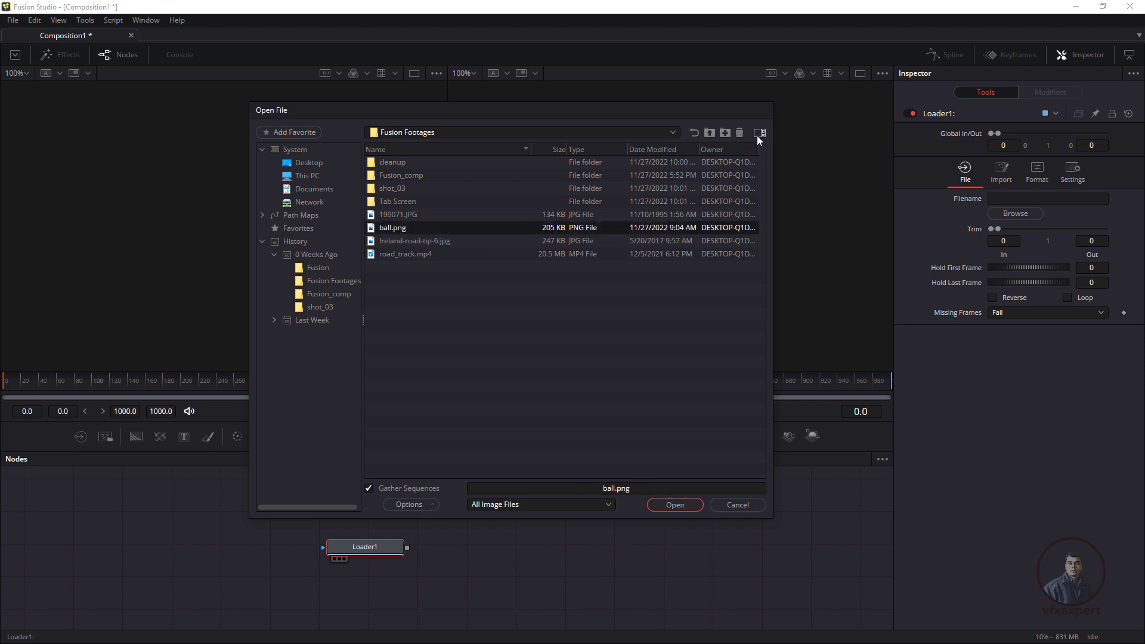
Step: Restore the preview pane and preview Ireland-road-tip-6.jpg, 199071.JPG and road_track.mp4 with their metadata
{"action": "left_click", "coordinate": [757, 135]}
{"action": "left_click", "coordinate": [407, 241]}
{"action": "left_click", "coordinate": [406, 217]}
{"action": "left_click", "coordinate": [423, 255]}
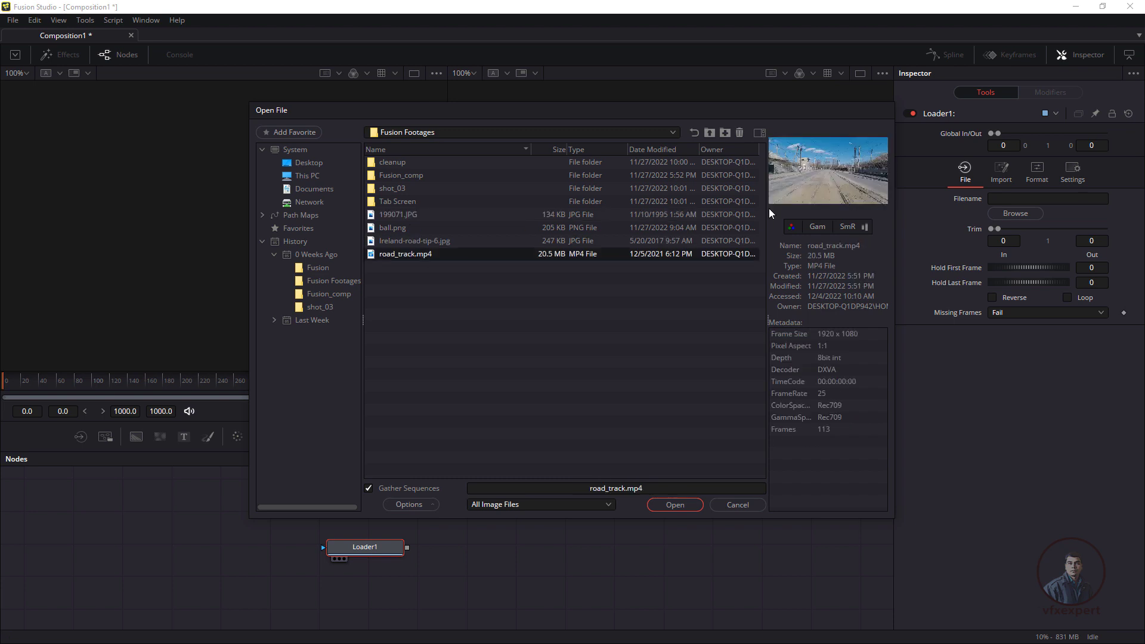
{"action": "left_click", "coordinate": [407, 241]}
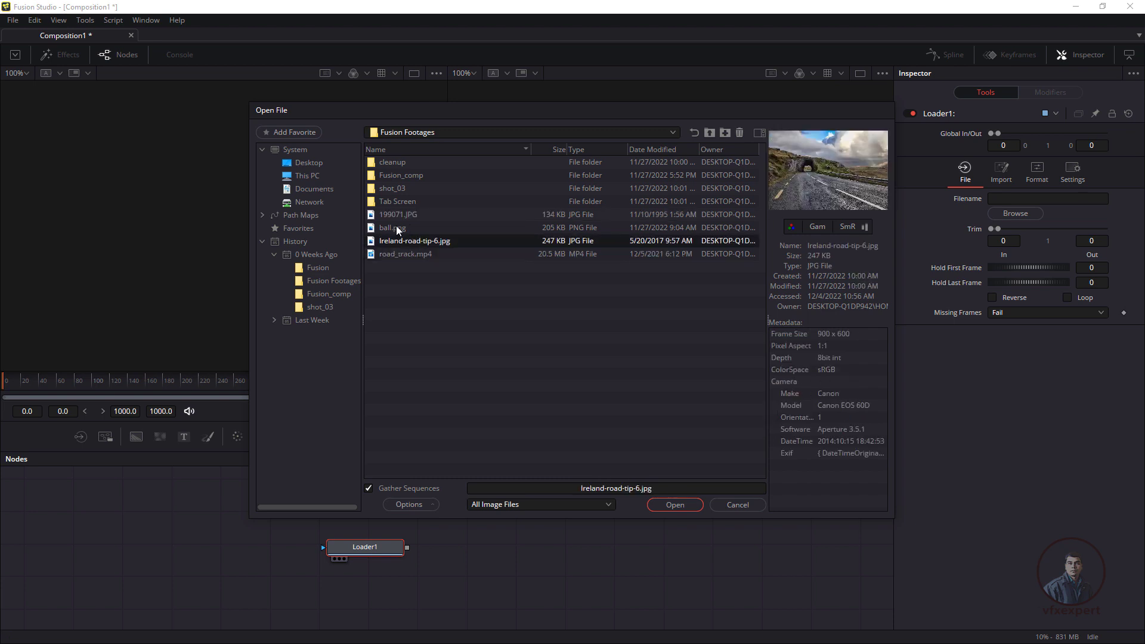
Step: Load 199071.JPG into the Loader node and shift the node slightly within the node graph
{"action": "left_click", "coordinate": [417, 219]}
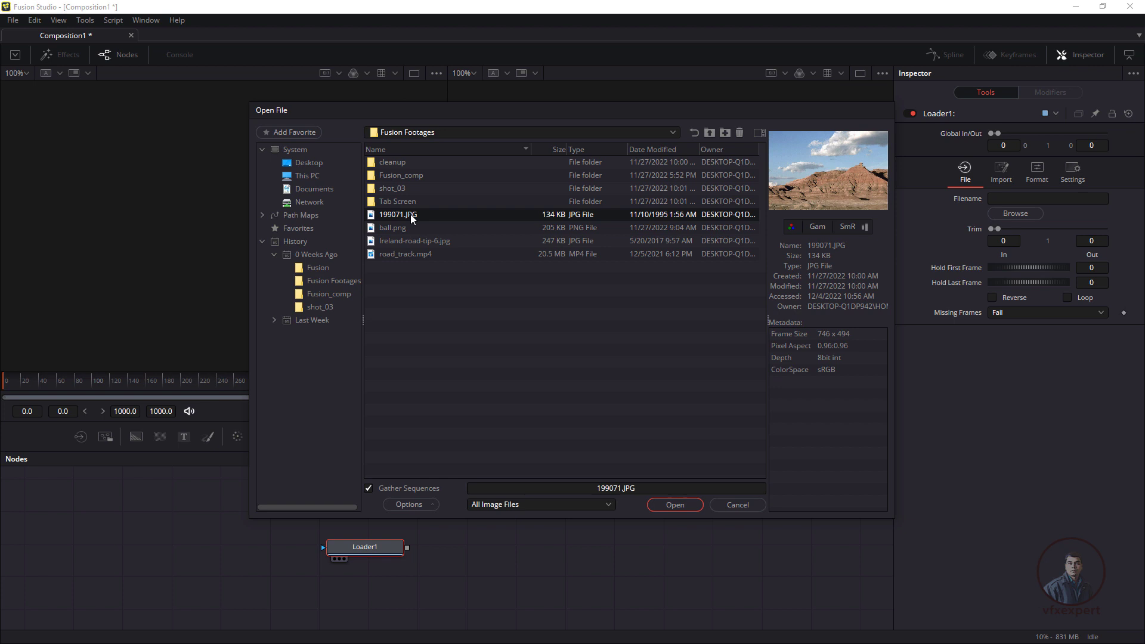
{"action": "left_click", "coordinate": [673, 504]}
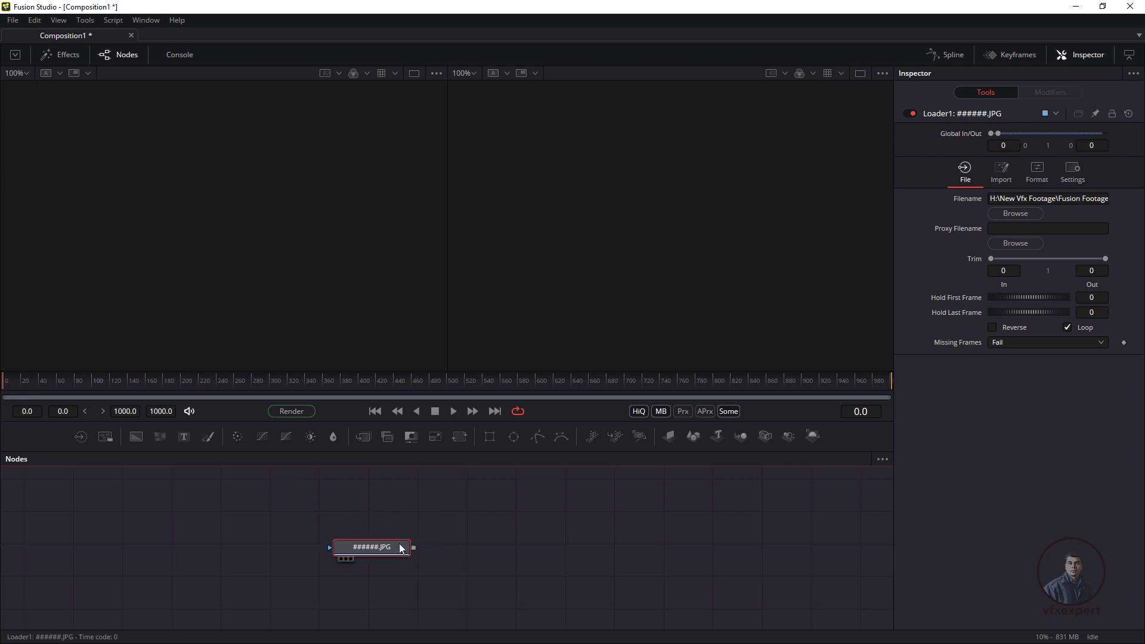
{"action": "left_click_drag", "start_coordinate": [379, 550], "coordinate": [405, 545]}
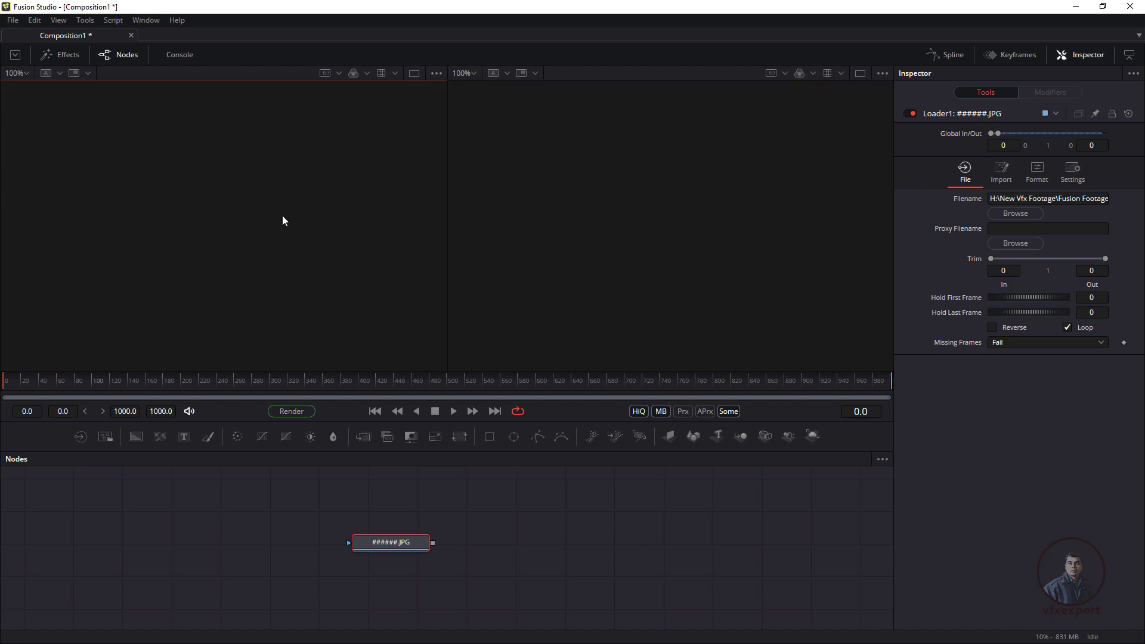
Step: Display the 199071.JPG Loader in the first viewer and shift the node slightly within the node graph
{"action": "left_click", "coordinate": [577, 203]}
{"action": "left_click", "coordinate": [400, 541]}
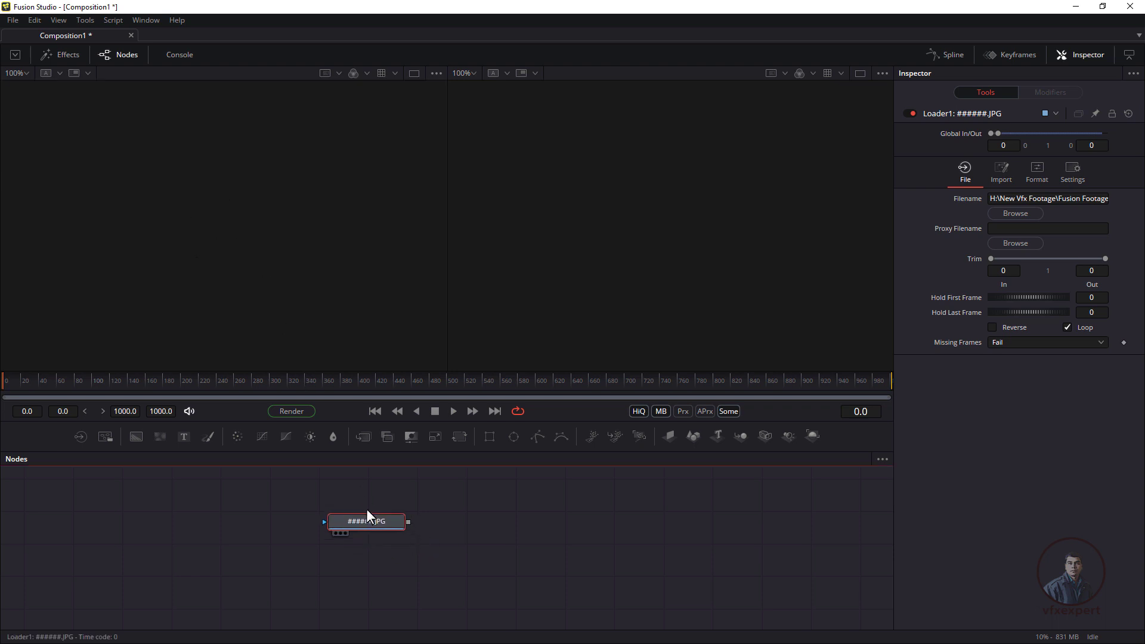
{"action": "key", "text": "1"}
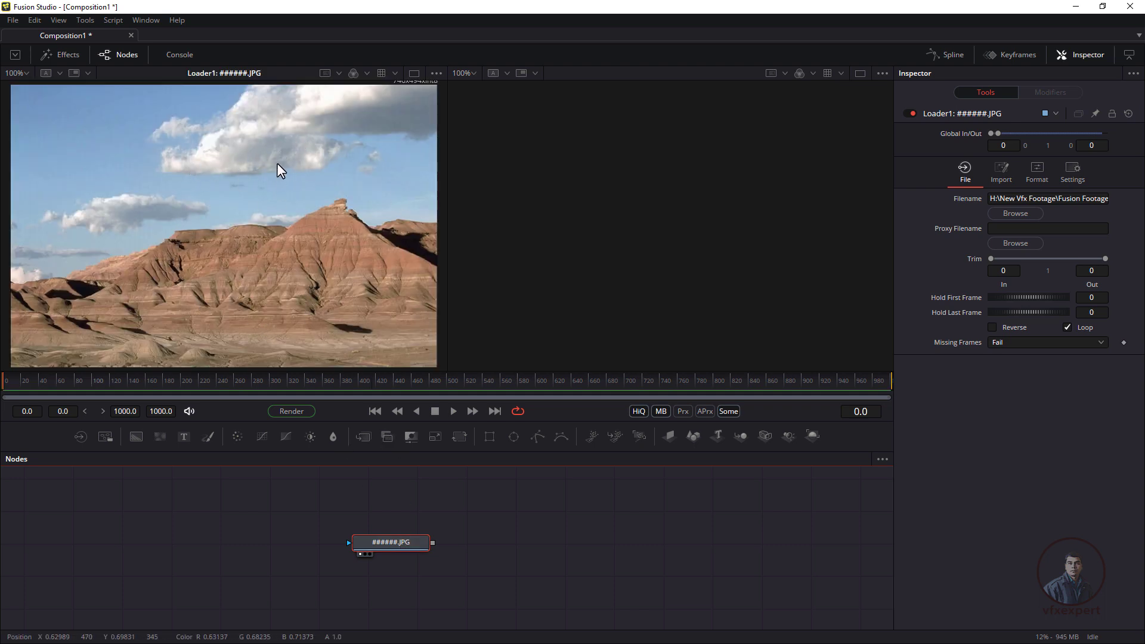
{"action": "left_click_drag", "start_coordinate": [367, 542], "coordinate": [408, 543]}
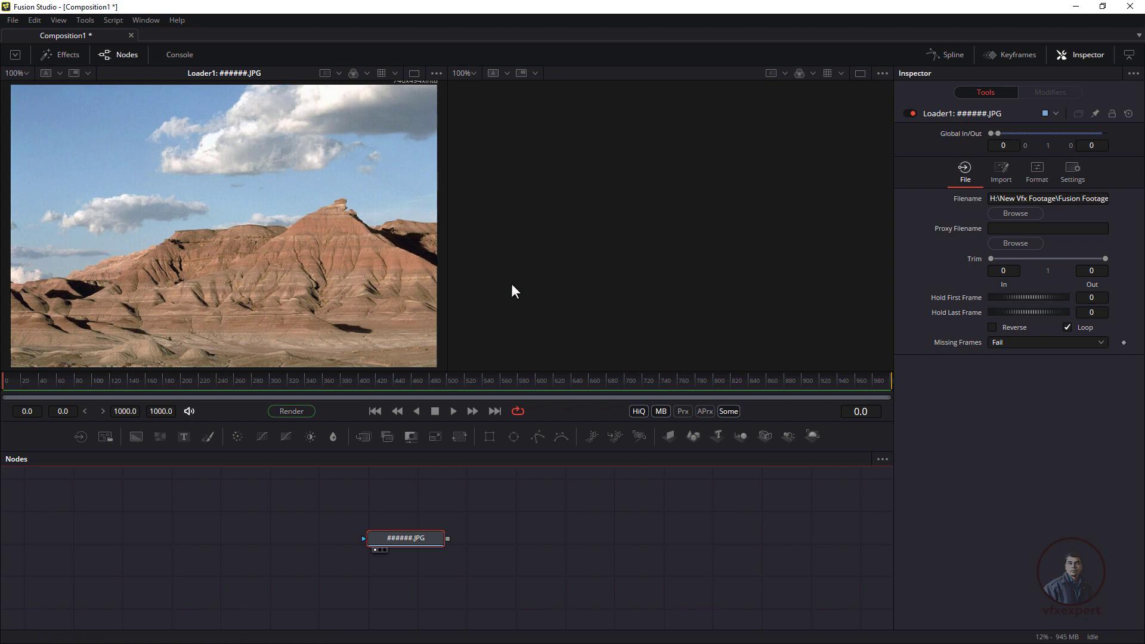
Step: Add a second Loader with ball.png, merged over the selected 199071.JPG Loader
{"action": "mouse_move", "coordinate": [428, 542]}
{"action": "left_click", "coordinate": [80, 435]}
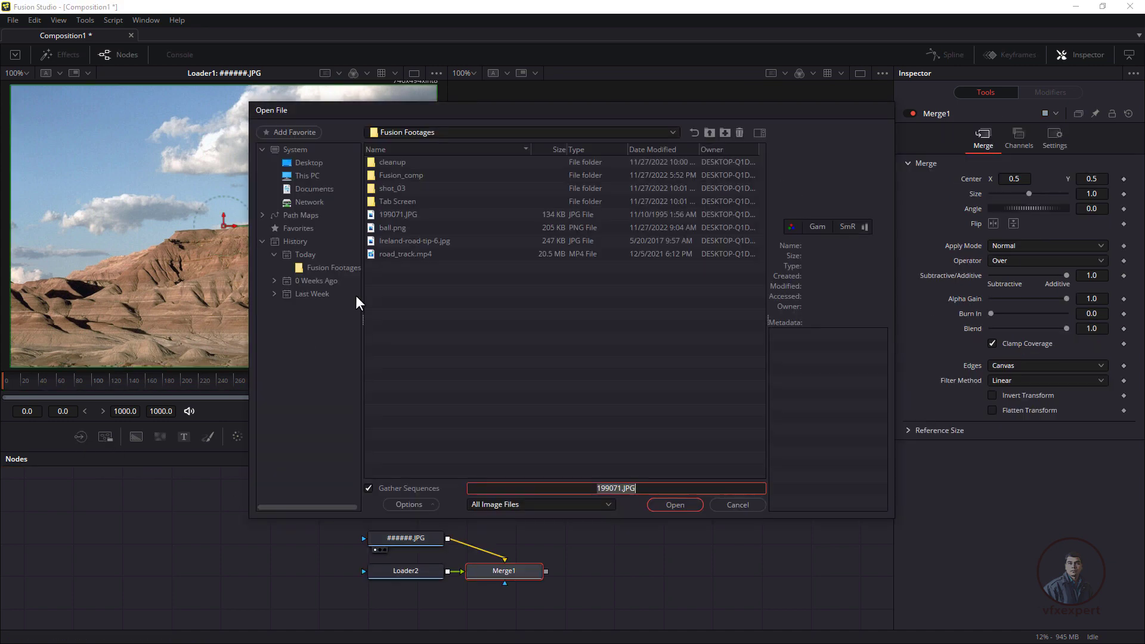
{"action": "left_click", "coordinate": [404, 240]}
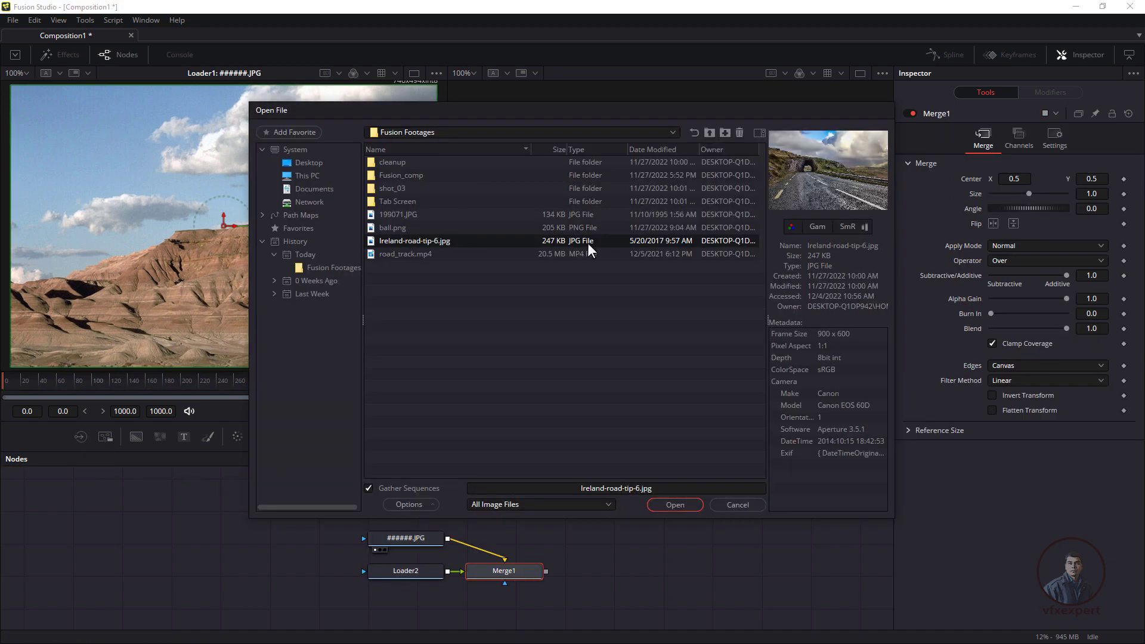
{"action": "left_click", "coordinate": [386, 227]}
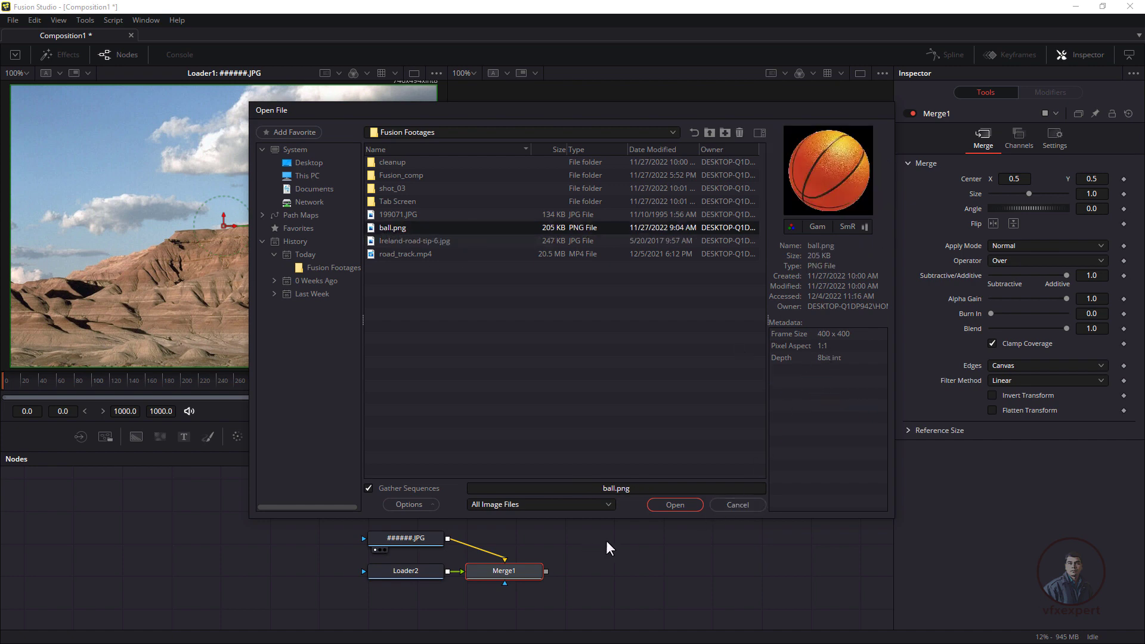
{"action": "left_click", "coordinate": [678, 504]}
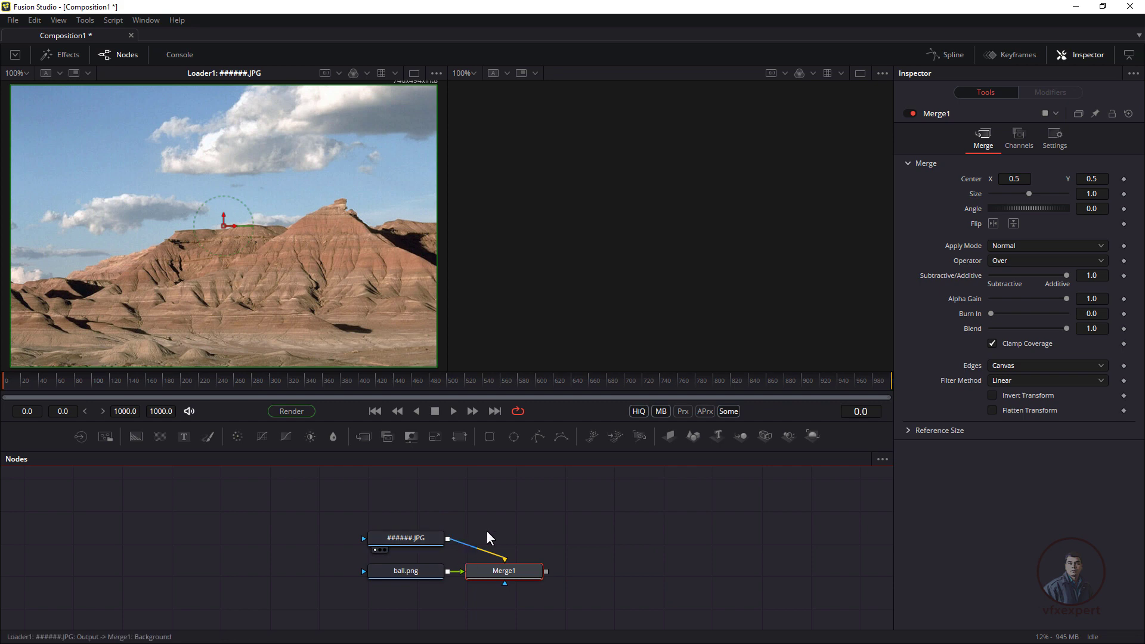
Step: Spread the 199071.JPG and ball.png Loaders apart and examine their connections to the Merge node
{"action": "left_click_drag", "start_coordinate": [413, 537], "coordinate": [414, 524]}
{"action": "left_click_drag", "start_coordinate": [410, 572], "coordinate": [396, 576]}
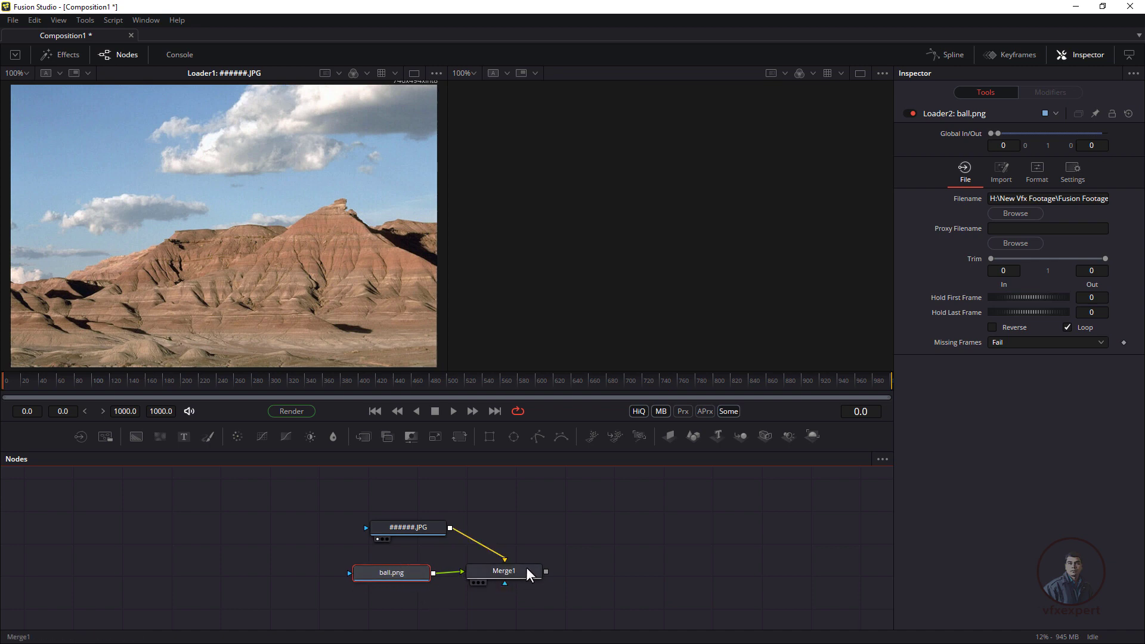
{"action": "left_click", "coordinate": [410, 528]}
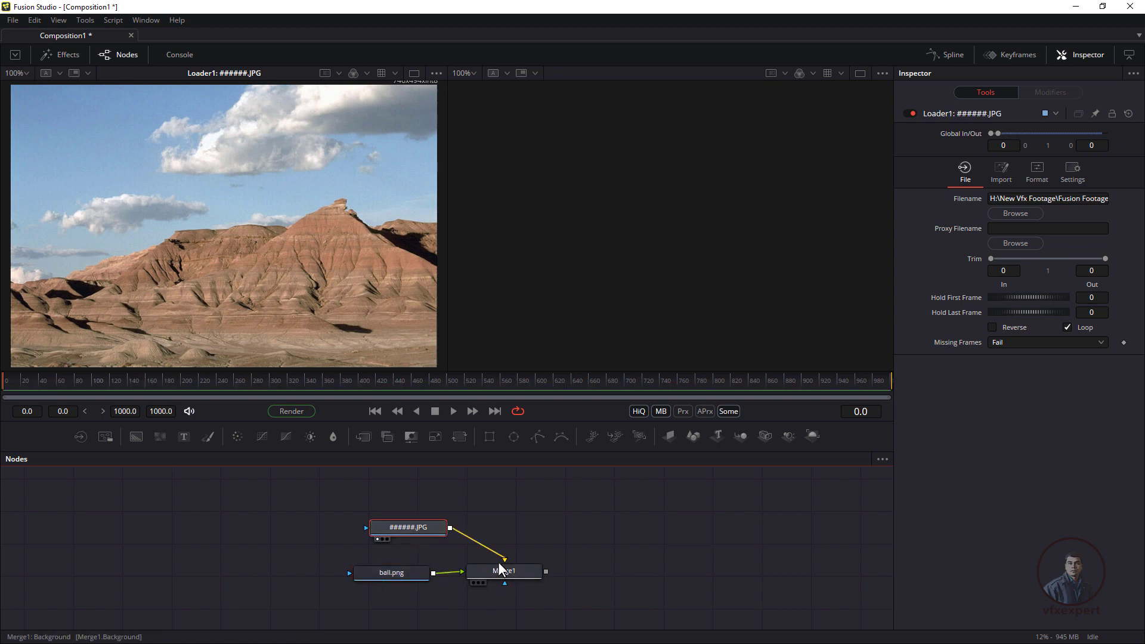
{"action": "left_click", "coordinate": [513, 570]}
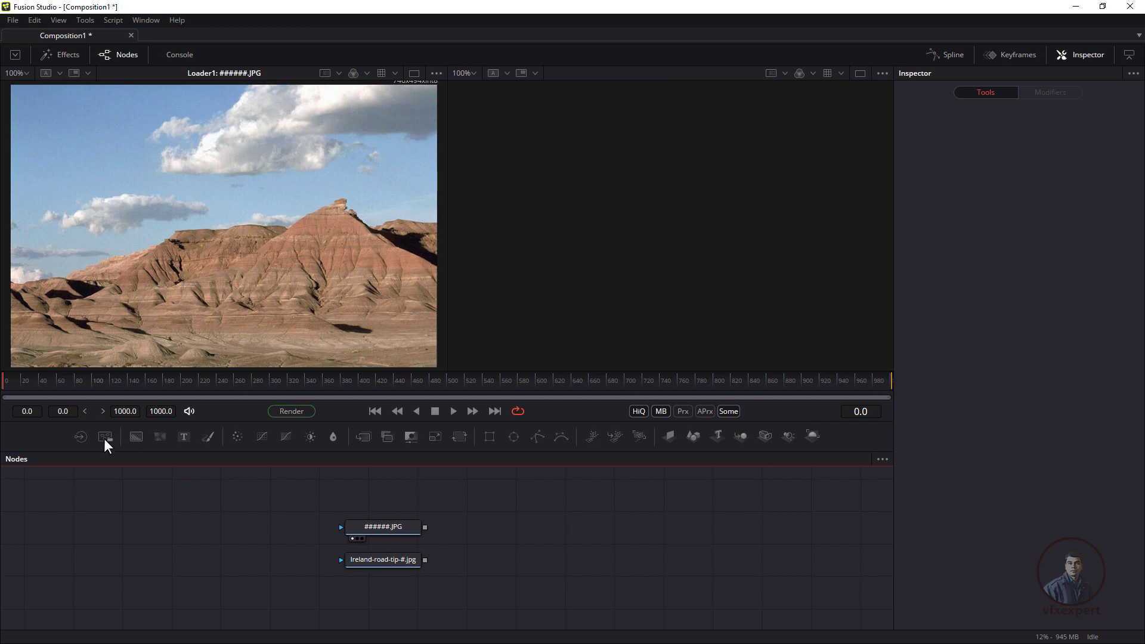
Step: Add an unconnected Loader with 199071.JPG and place it beside the existing Loaders
{"action": "left_click", "coordinate": [81, 436]}
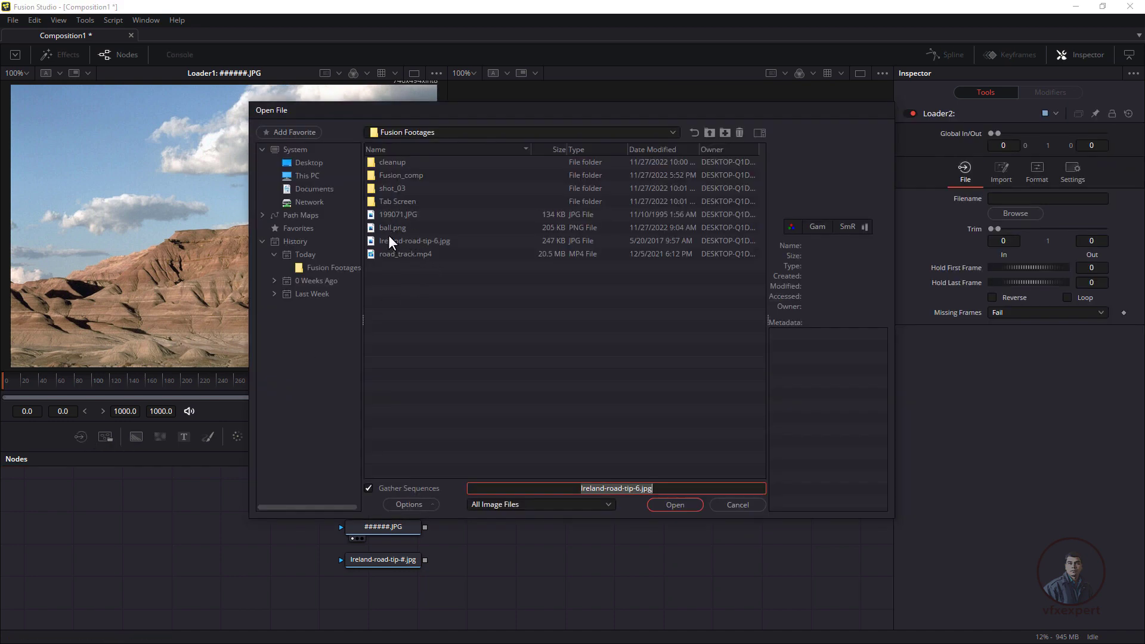
{"action": "left_click", "coordinate": [414, 242]}
{"action": "left_click", "coordinate": [387, 228]}
{"action": "left_click", "coordinate": [391, 214]}
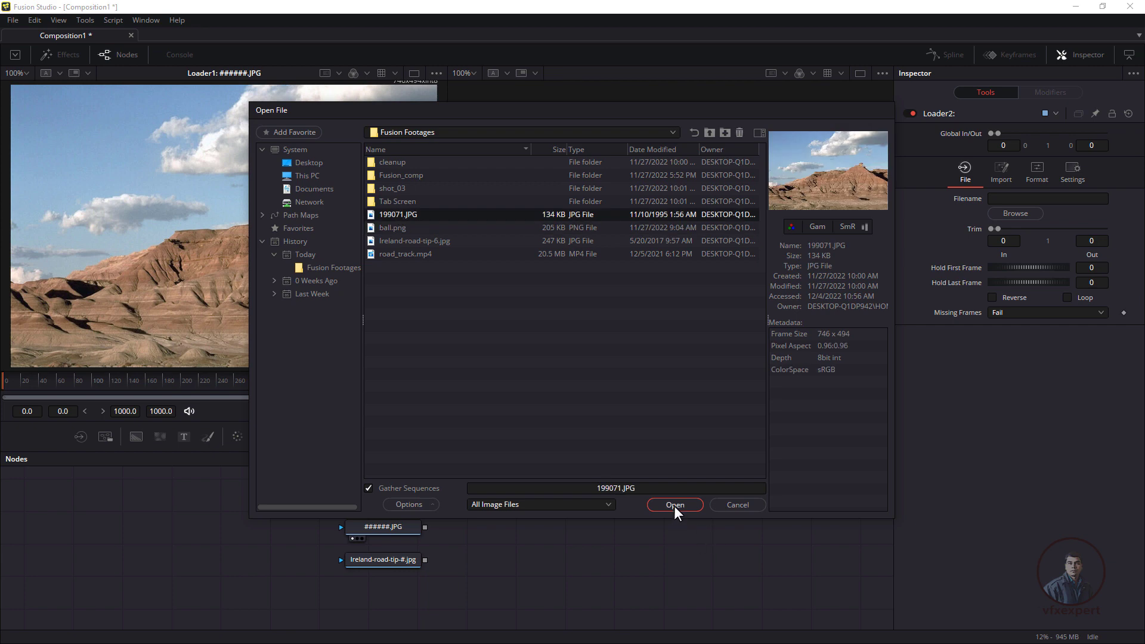
{"action": "left_click", "coordinate": [676, 505]}
{"action": "left_click_drag", "start_coordinate": [508, 527], "coordinate": [511, 532]}
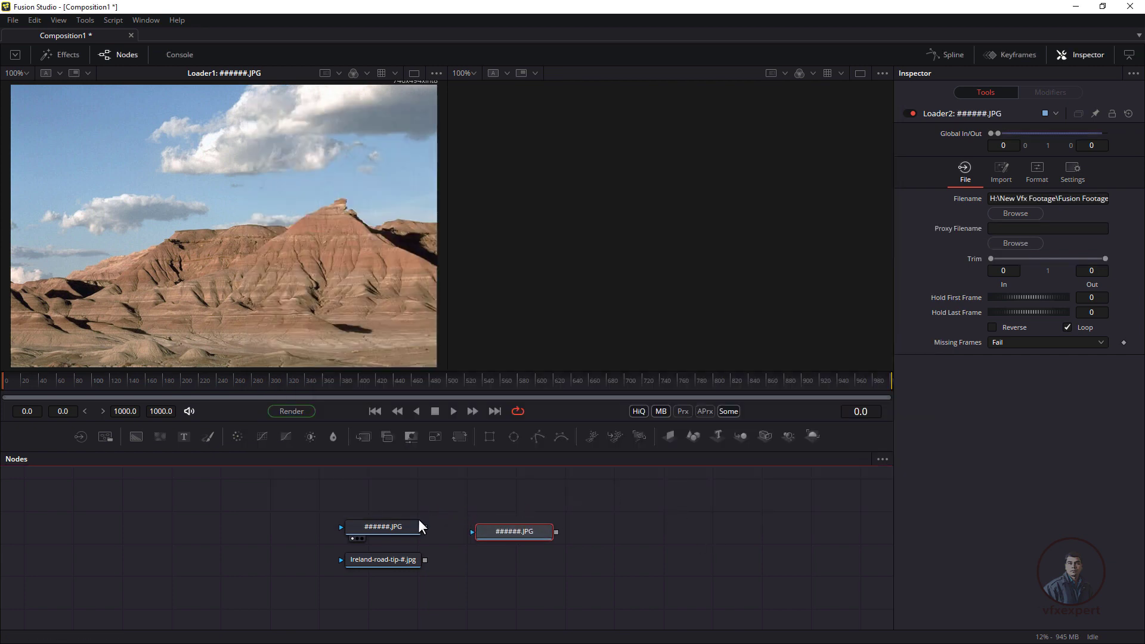
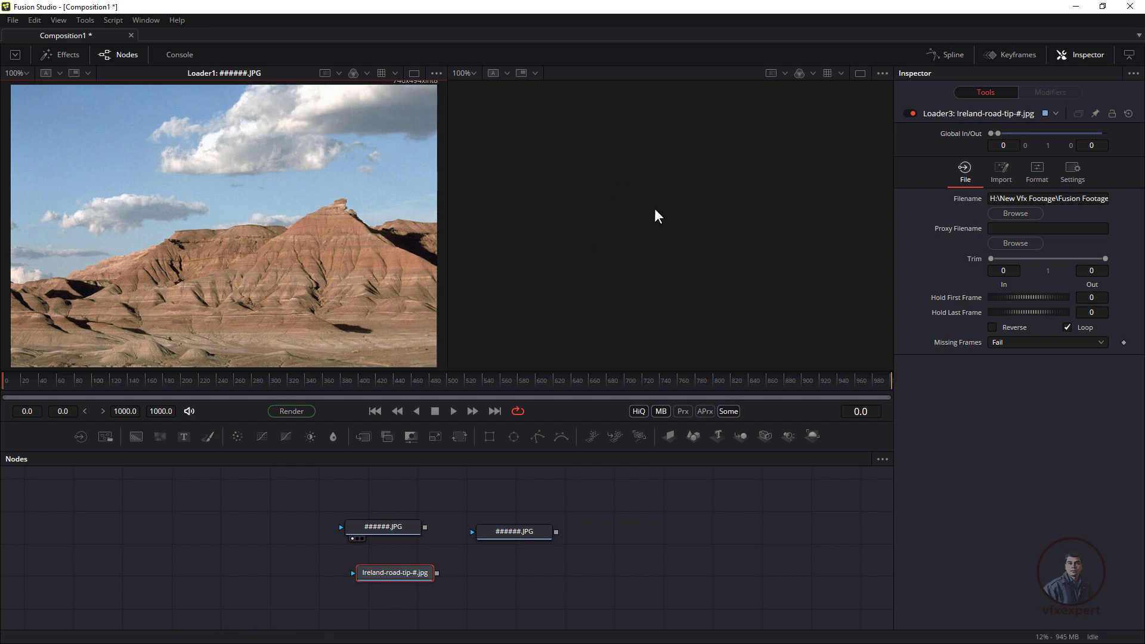
Step: Display the Ireland-road-tip Loader in the second viewer, and swap the viewers' images so 199071.JPG takes its place
{"action": "mouse_move", "coordinate": [397, 574]}
{"action": "left_mouse_down"}
{"action": "mouse_move", "coordinate": [421, 578]}
{"action": "mouse_move", "coordinate": [413, 568]}
{"action": "left_mouse_up"}
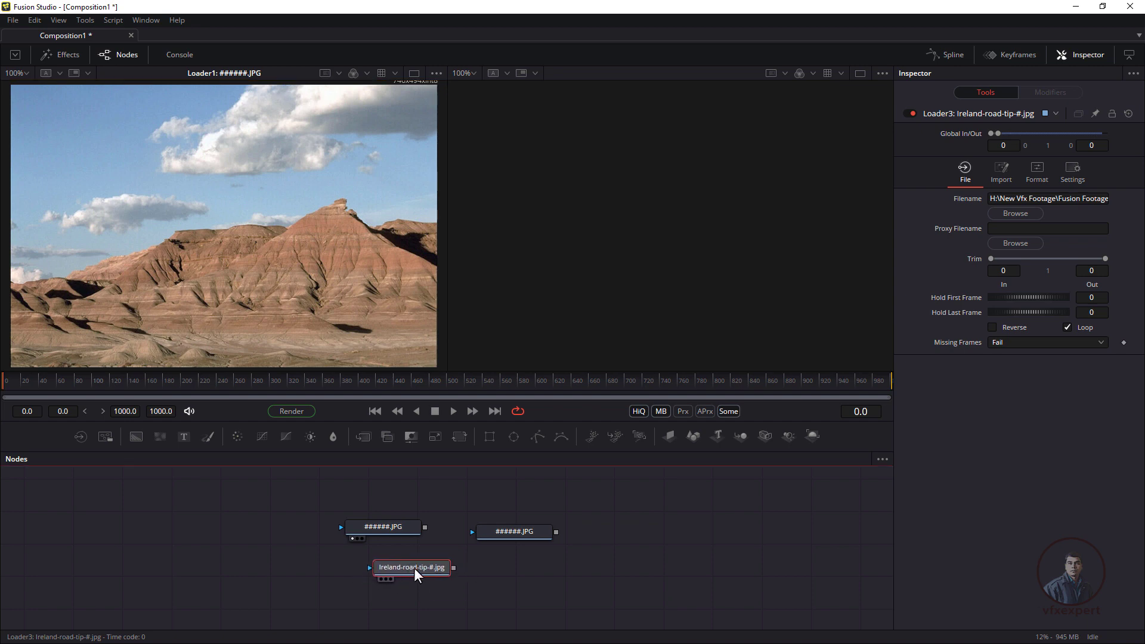
{"action": "key", "text": "2"}
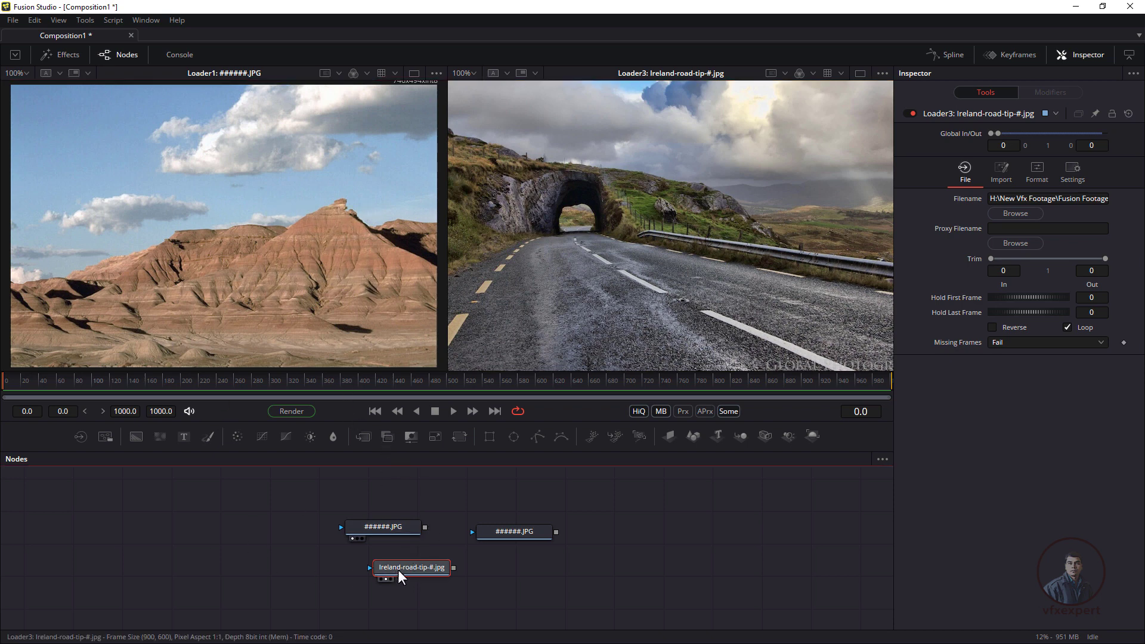
{"action": "mouse_move", "coordinate": [398, 570]}
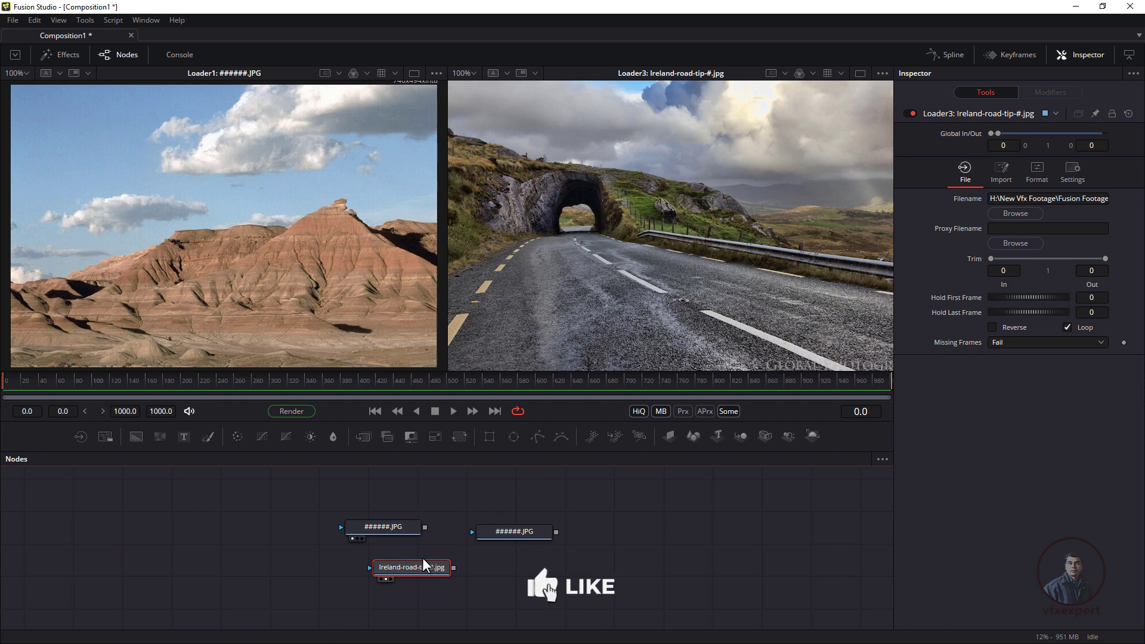
{"action": "left_click_drag", "start_coordinate": [422, 564], "coordinate": [244, 220]}
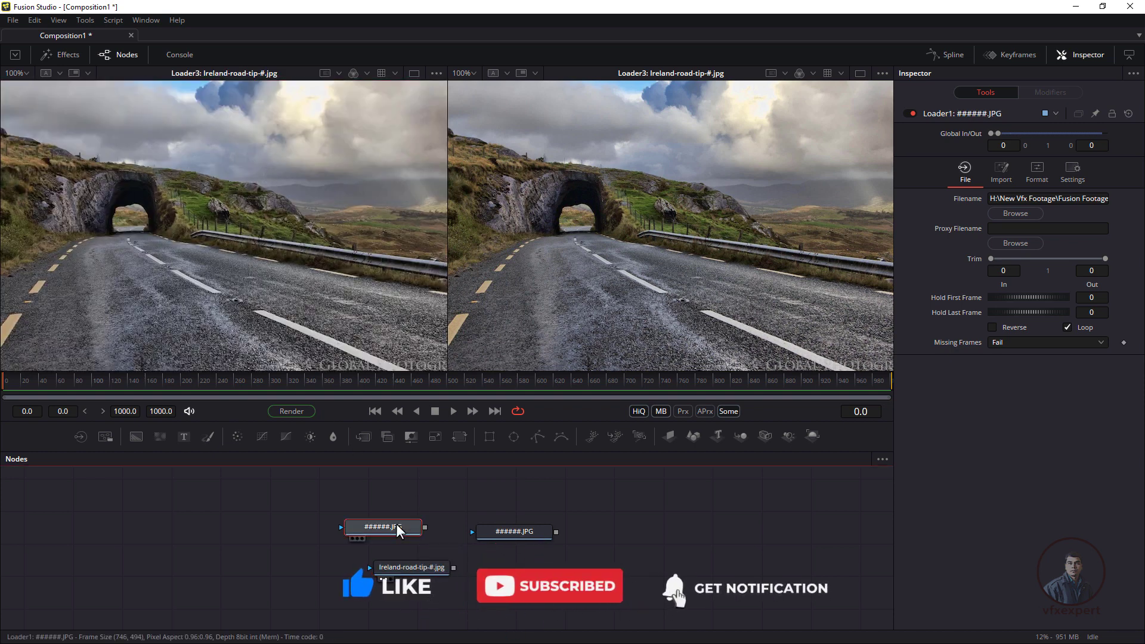
{"action": "left_click_drag", "start_coordinate": [398, 531], "coordinate": [703, 268]}
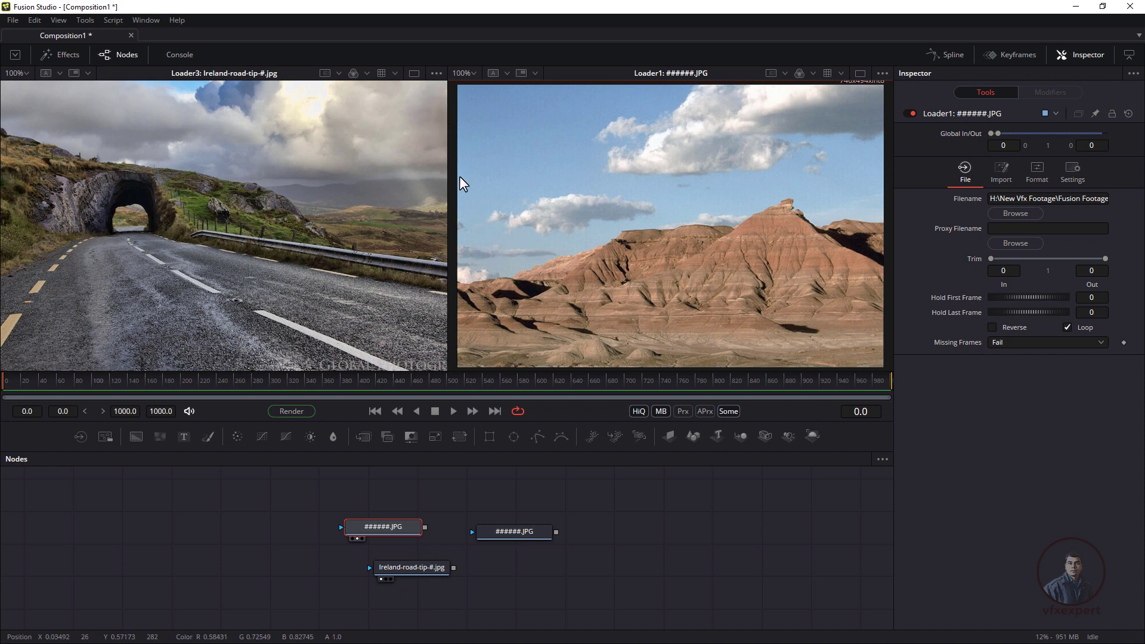
Step: Switch to a single viewer and display each of the three Loaders in it one after another
{"action": "left_click", "coordinate": [412, 71]}
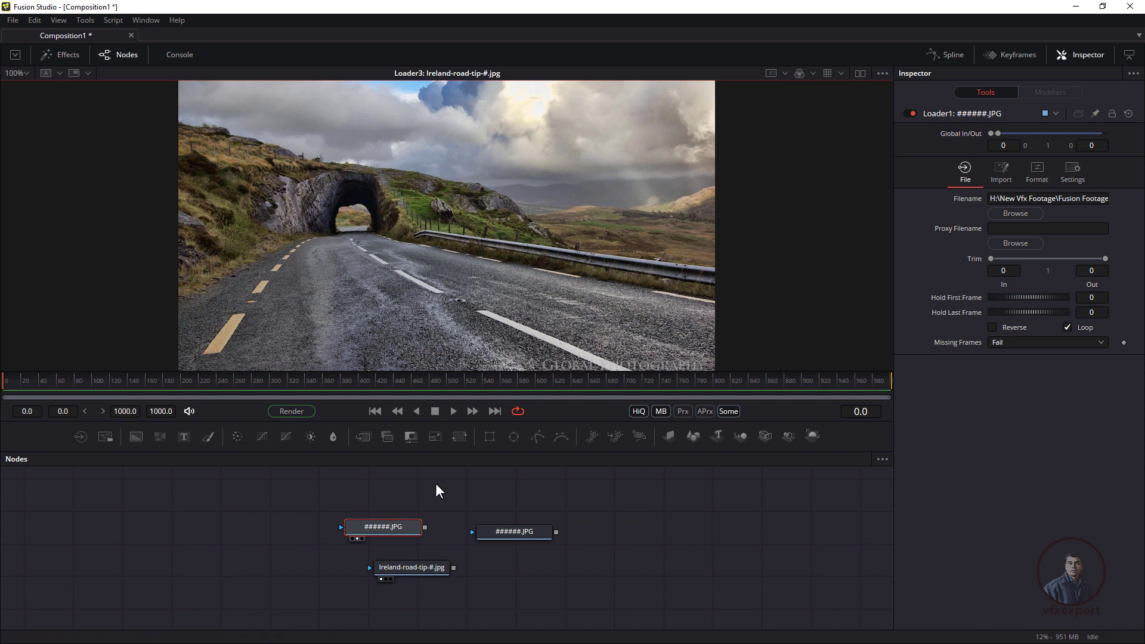
{"action": "left_click", "coordinate": [400, 524]}
{"action": "key", "text": "1"}
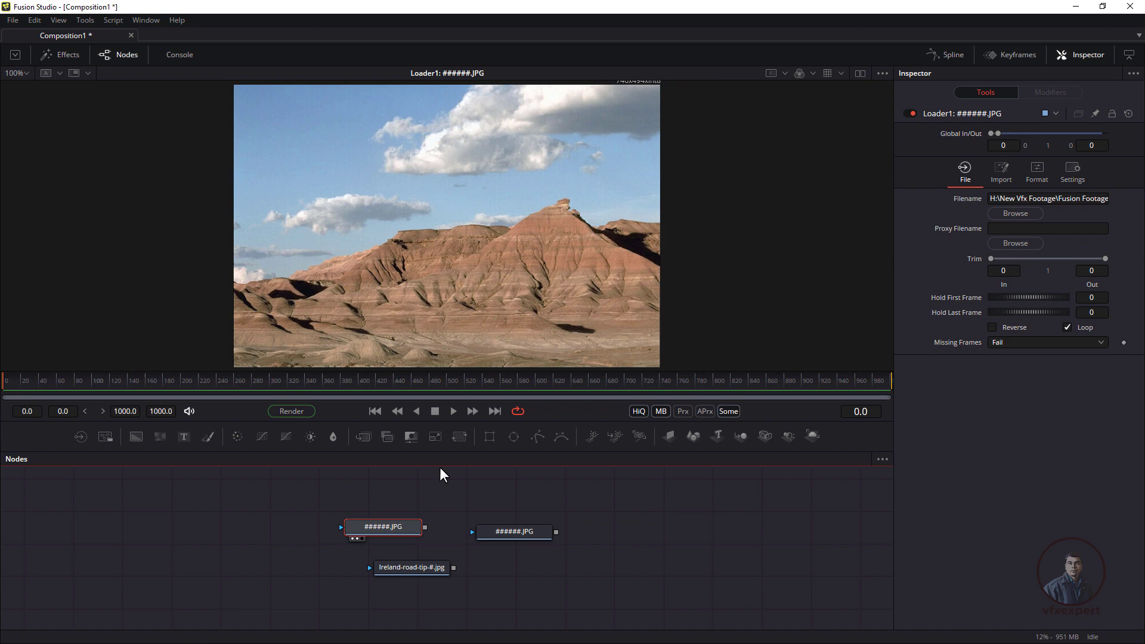
{"action": "left_click", "coordinate": [423, 565]}
{"action": "key", "text": "1"}
{"action": "left_click", "coordinate": [514, 532]}
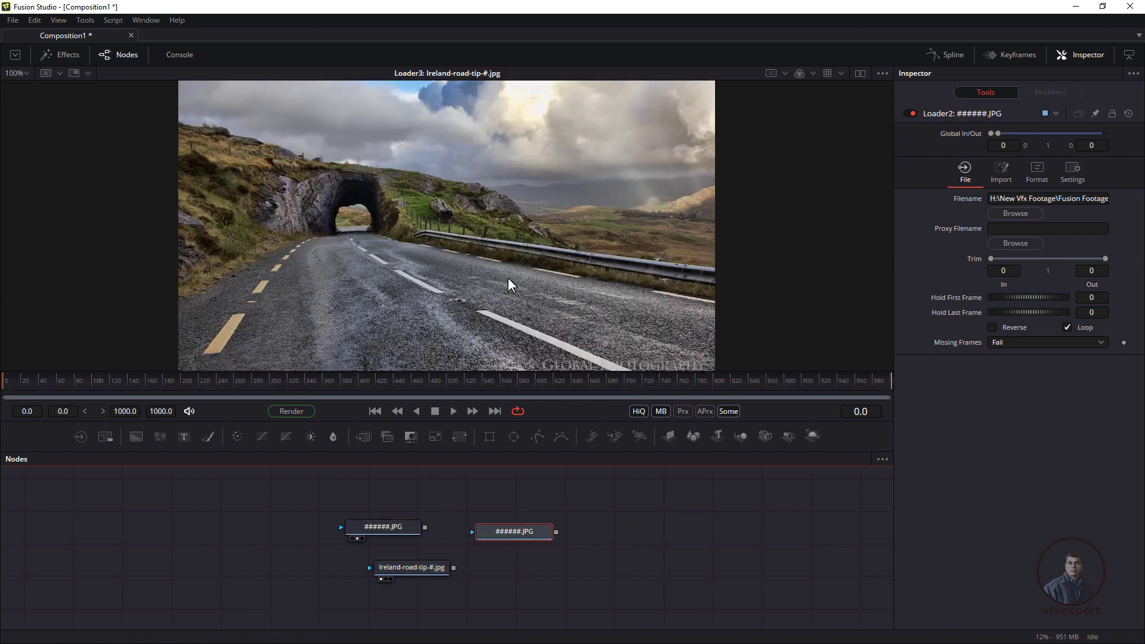
{"action": "key", "text": "1"}
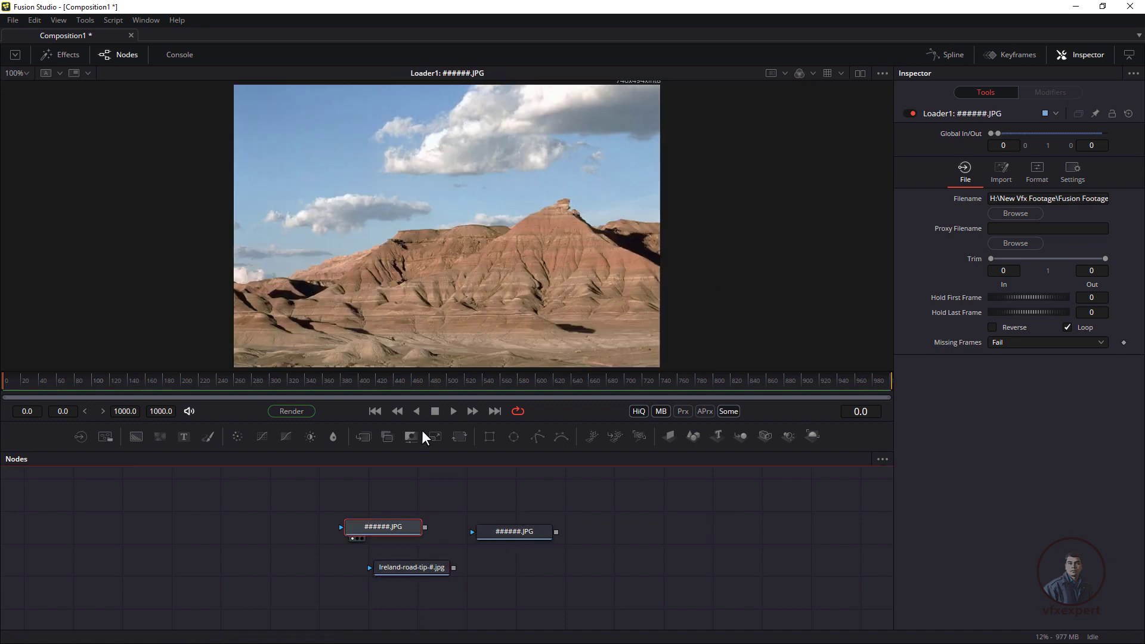
{"action": "left_click", "coordinate": [429, 568]}
{"action": "key", "text": "1"}
{"action": "left_click", "coordinate": [529, 529]}
{"action": "key", "text": "1"}
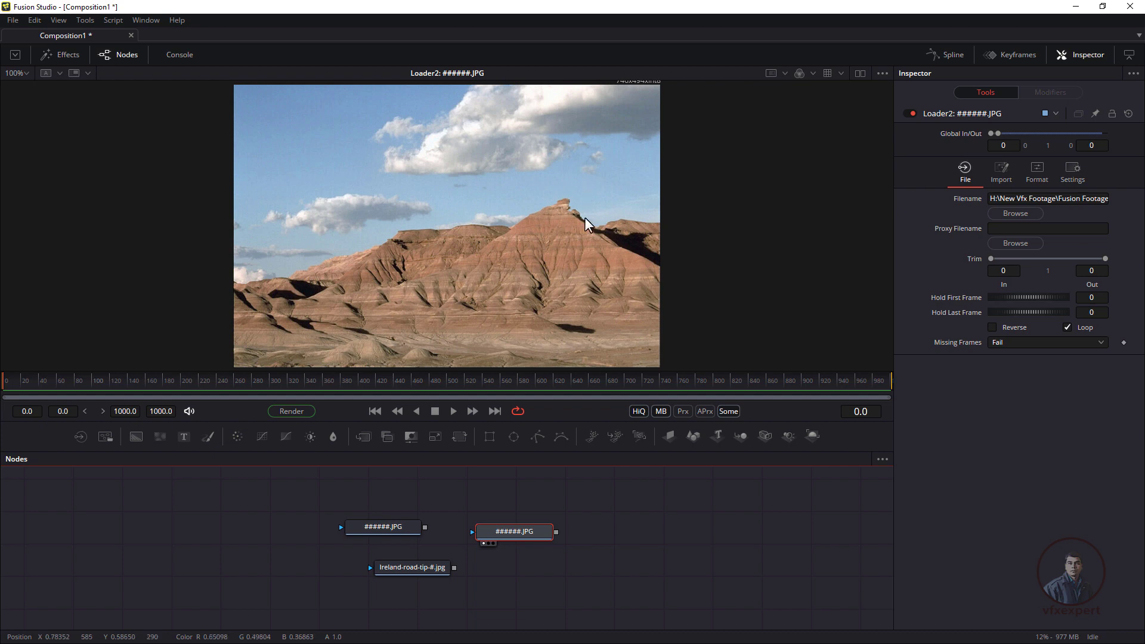
Step: Restore the dual-viewer layout and display the Ireland-road-tip Loader in the second viewer
{"action": "left_click", "coordinate": [860, 73]}
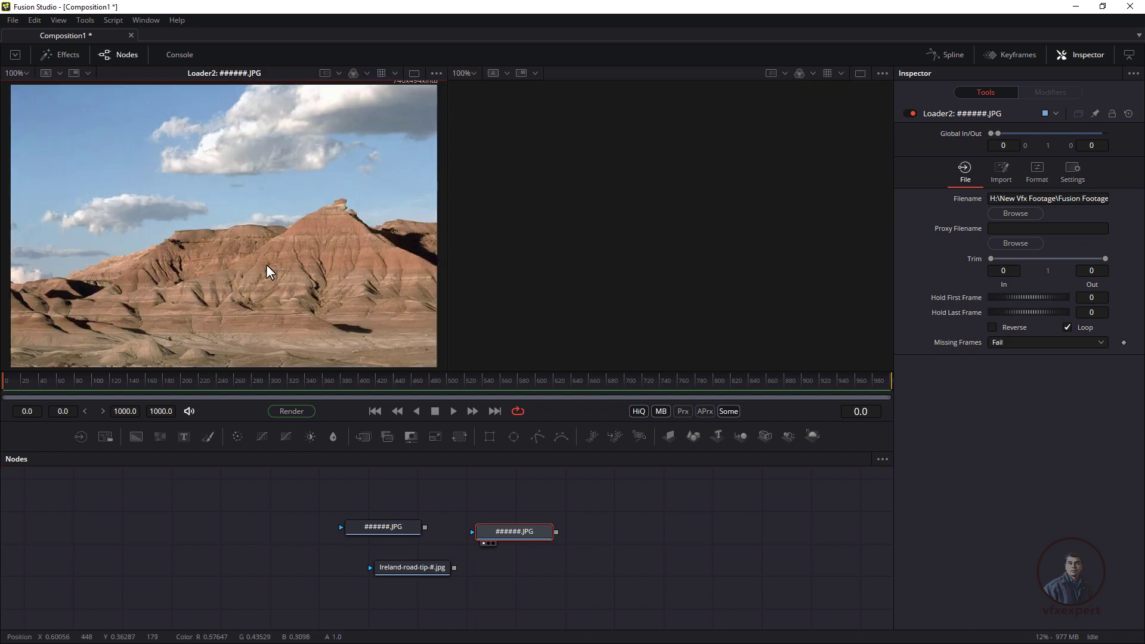
{"action": "left_click", "coordinate": [539, 250]}
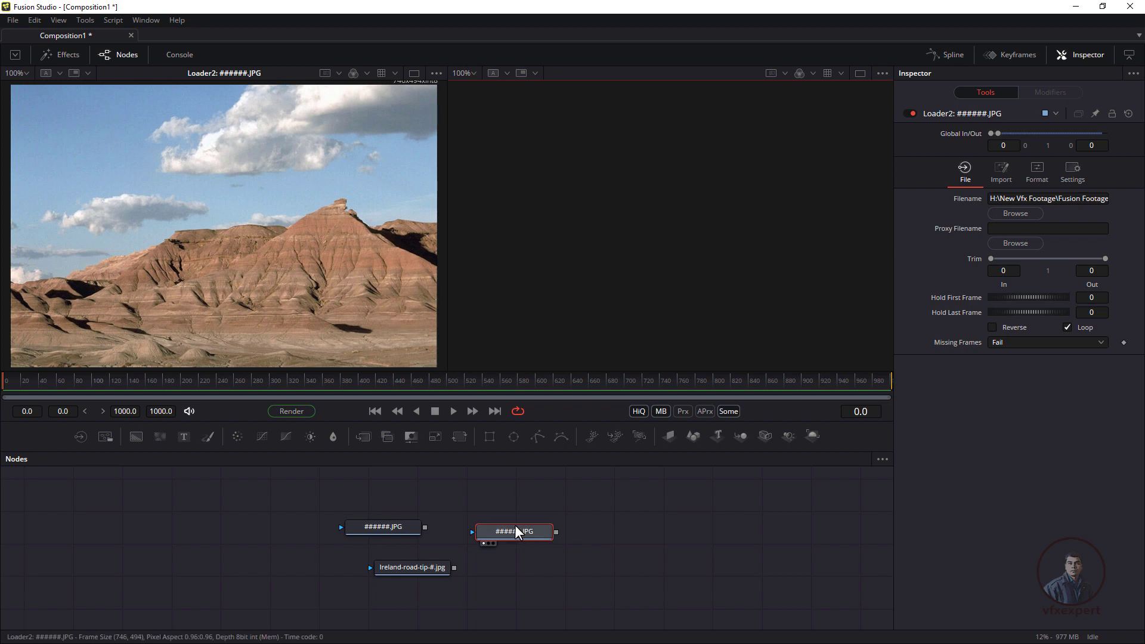
{"action": "left_click", "coordinate": [441, 567]}
{"action": "key", "text": "2"}
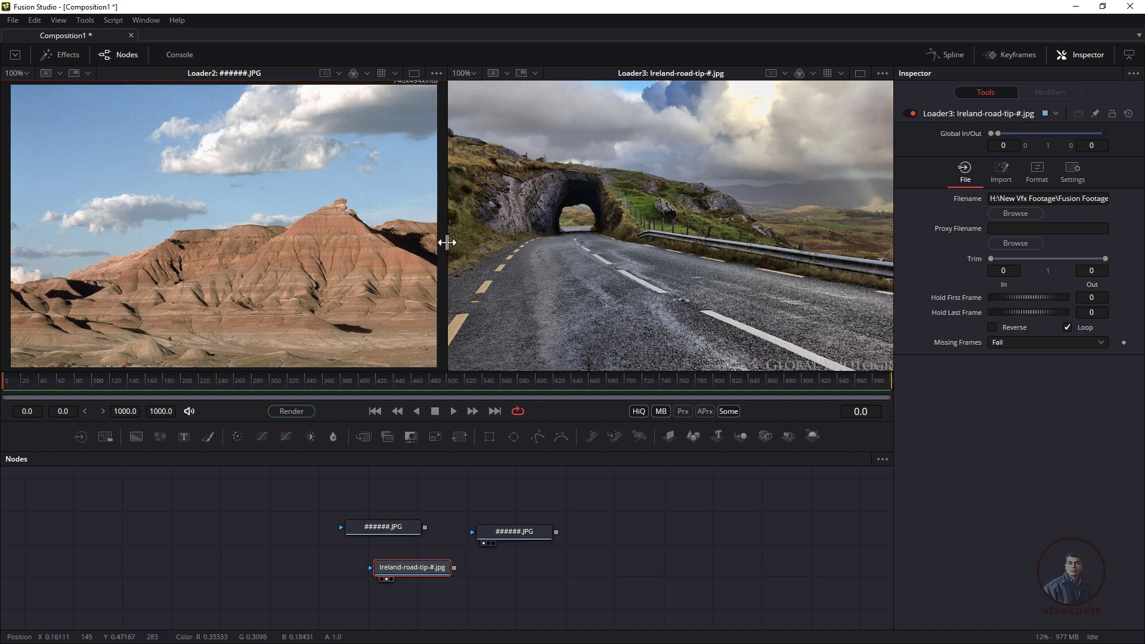
Step: Show the Ireland road image in a single viewer and zoom in and out on the tunnel
{"action": "left_click", "coordinate": [861, 73]}
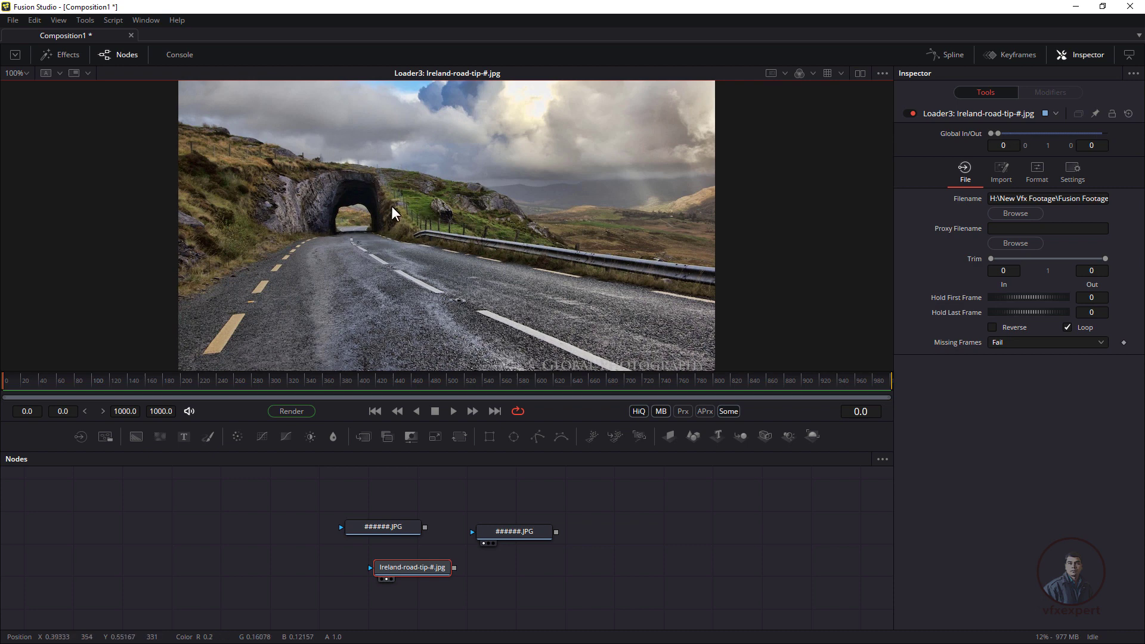
{"action": "scroll", "coordinate": [355, 219], "scroll_direction": "up", "scroll_amount": 4}
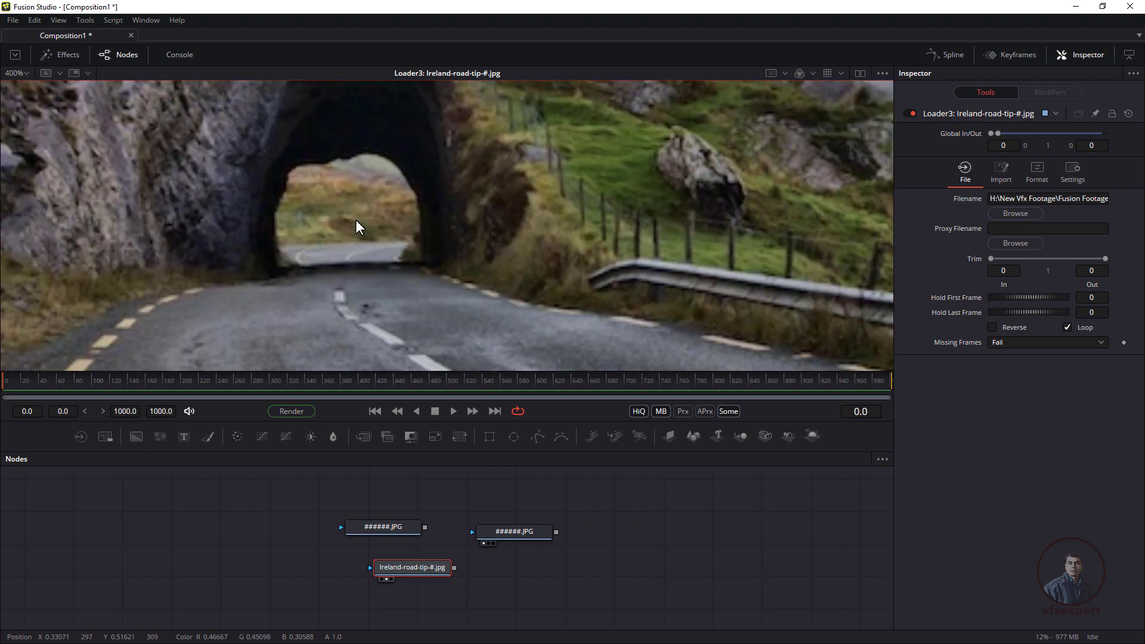
{"action": "scroll", "coordinate": [355, 220], "scroll_direction": "down", "scroll_amount": 3}
{"action": "scroll", "coordinate": [356, 219], "scroll_direction": "up", "scroll_amount": 2}
{"action": "scroll", "coordinate": [355, 219], "scroll_direction": "down", "scroll_amount": 3}
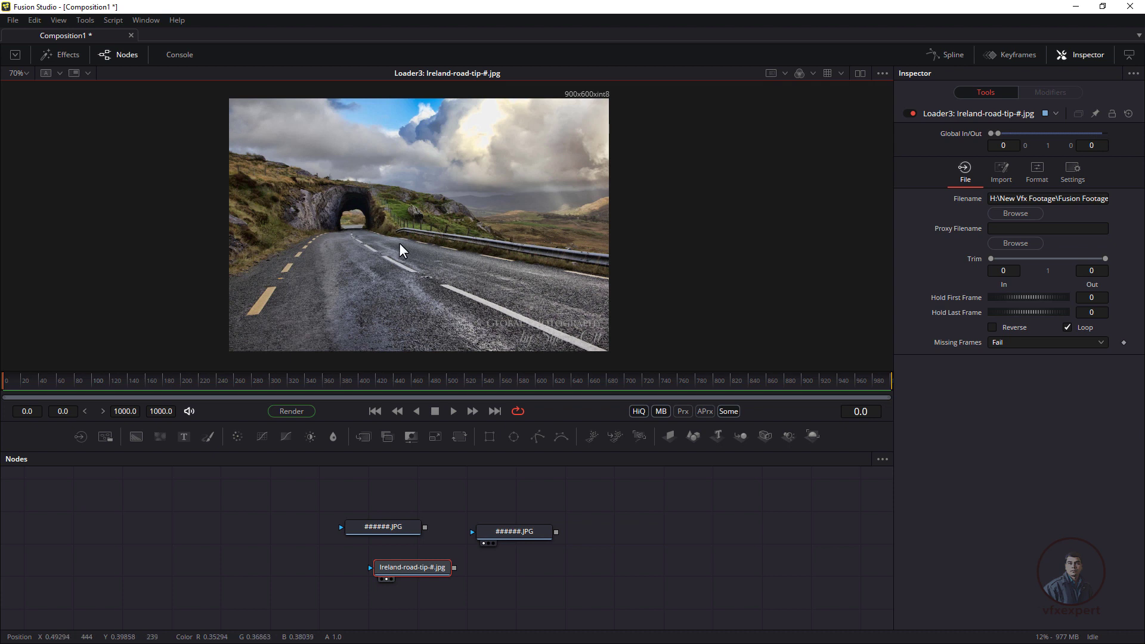
Step: Pan and shrink the road image within the viewer, and fit it back to the viewer
{"action": "left_click_drag", "start_coordinate": [399, 242], "coordinate": [250, 239]}
{"action": "left_click_drag", "start_coordinate": [184, 209], "coordinate": [388, 235]}
{"action": "scroll", "coordinate": [475, 255], "scroll_direction": "down", "scroll_amount": 3}
{"action": "scroll", "coordinate": [474, 256], "scroll_direction": "down", "scroll_amount": 3}
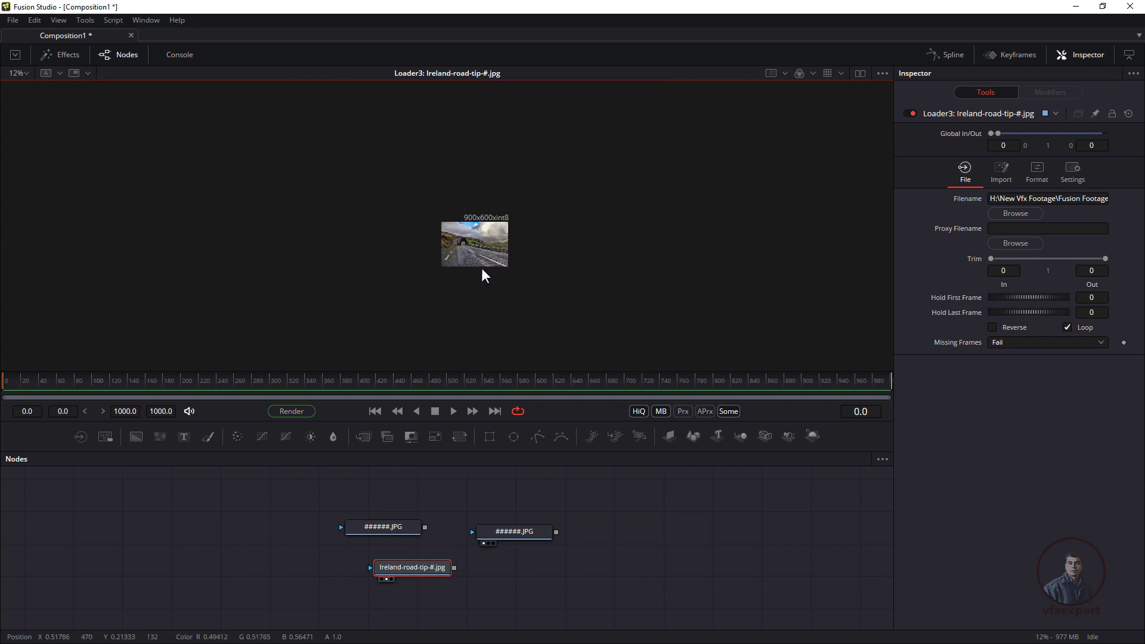
{"action": "left_click_drag", "start_coordinate": [482, 267], "coordinate": [67, 113]}
{"action": "mouse_move", "coordinate": [453, 218]}
{"action": "left_mouse_down"}
{"action": "mouse_move", "coordinate": [405, 231]}
{"action": "mouse_move", "coordinate": [436, 220]}
{"action": "left_mouse_up"}
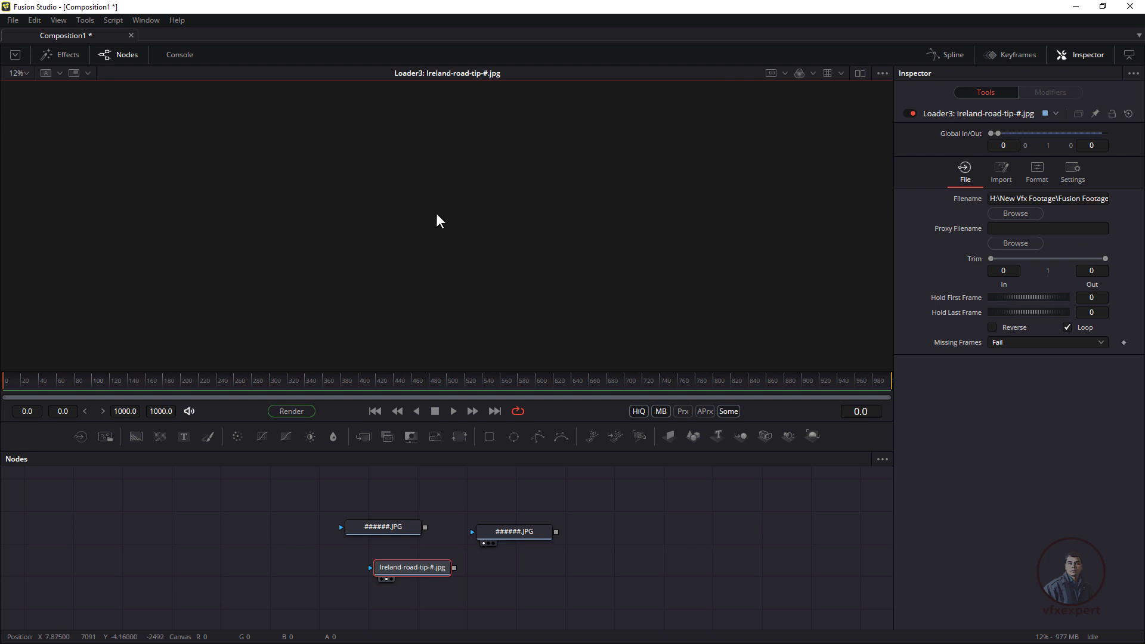
{"action": "key", "text": "ctrl+f"}
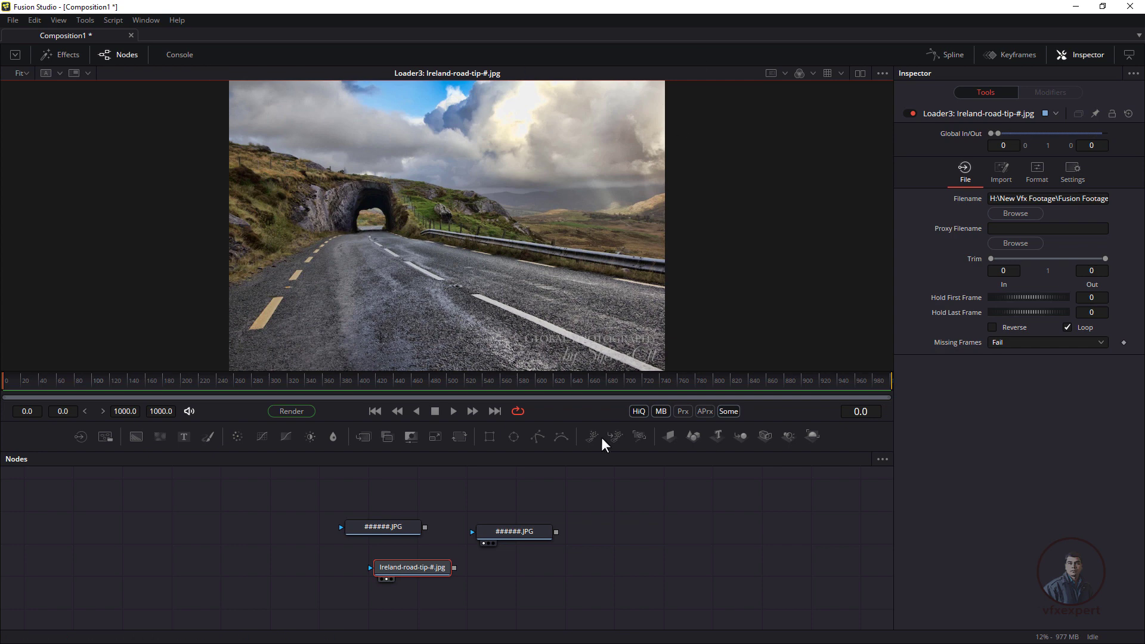
Step: Zoom the node graph out and back in around the three Loader nodes
{"action": "left_click", "coordinate": [504, 485]}
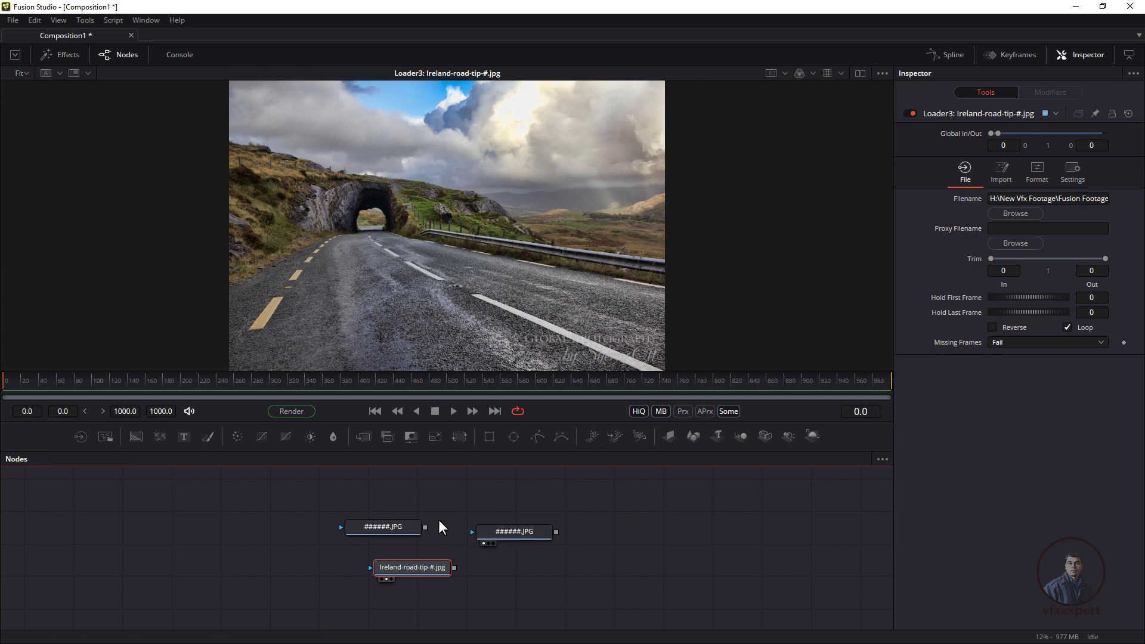
{"action": "scroll", "coordinate": [438, 519], "scroll_direction": "down", "scroll_amount": 5}
{"action": "scroll", "coordinate": [438, 520], "scroll_direction": "up", "scroll_amount": 5}
{"action": "scroll", "coordinate": [438, 520], "scroll_direction": "down", "scroll_amount": 5}
{"action": "scroll", "coordinate": [438, 520], "scroll_direction": "up", "scroll_amount": 5}
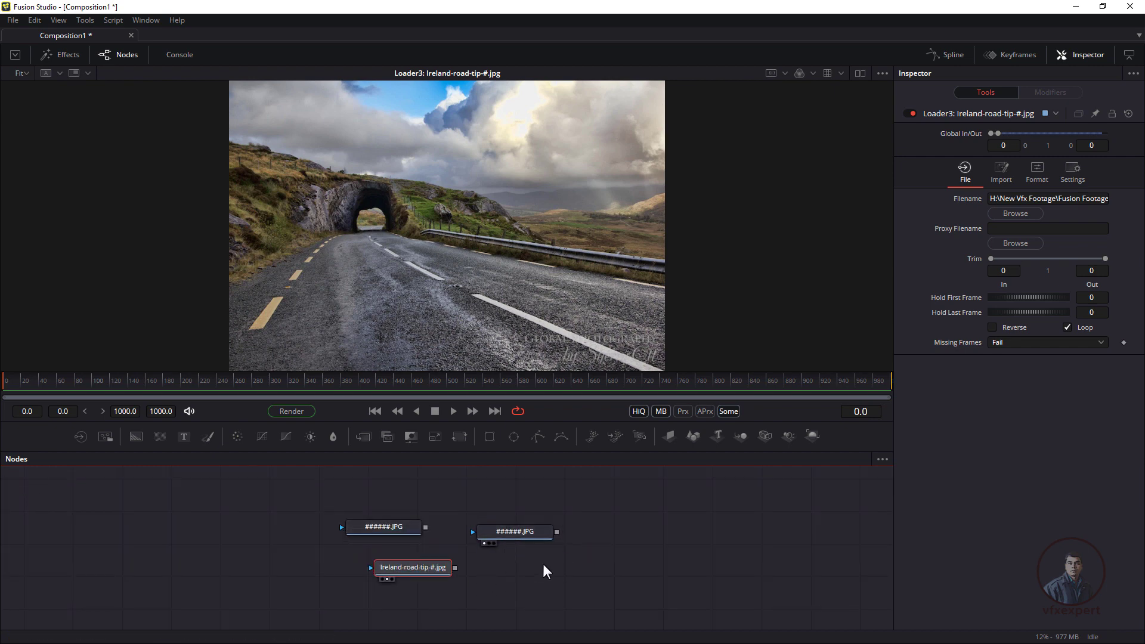
Step: Pan the node graph around the three Loader nodes, relocate them through the navigator overview, and zoom in on them
{"action": "left_click_drag", "start_coordinate": [542, 567], "coordinate": [369, 533]}
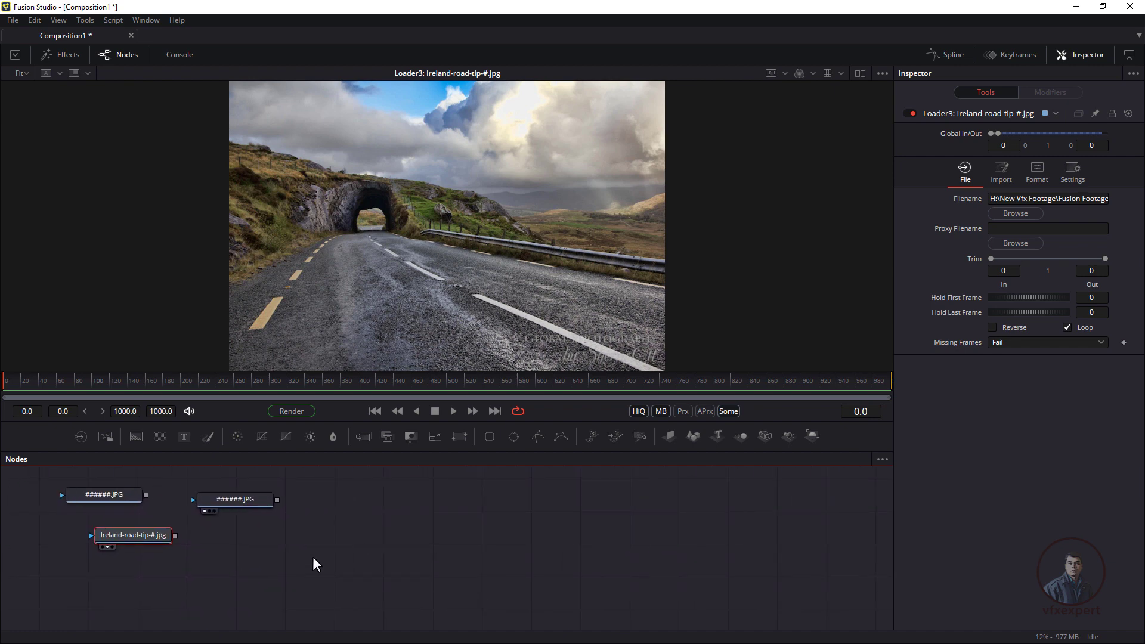
{"action": "left_click_drag", "start_coordinate": [316, 565], "coordinate": [221, 617]}
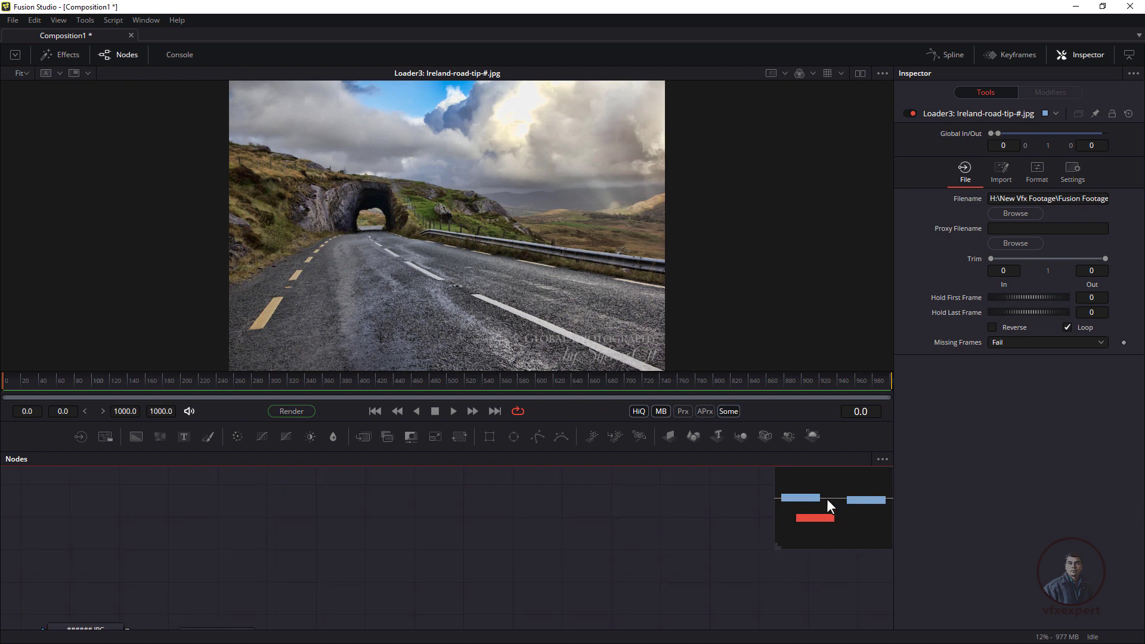
{"action": "left_click", "coordinate": [336, 507]}
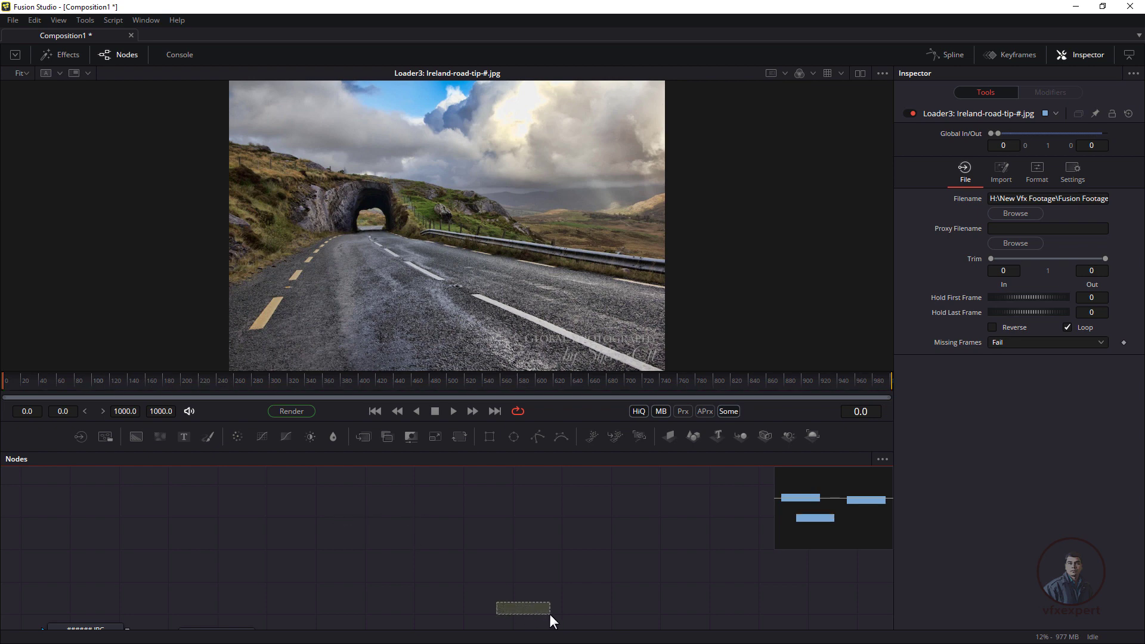
{"action": "left_click", "coordinate": [844, 499]}
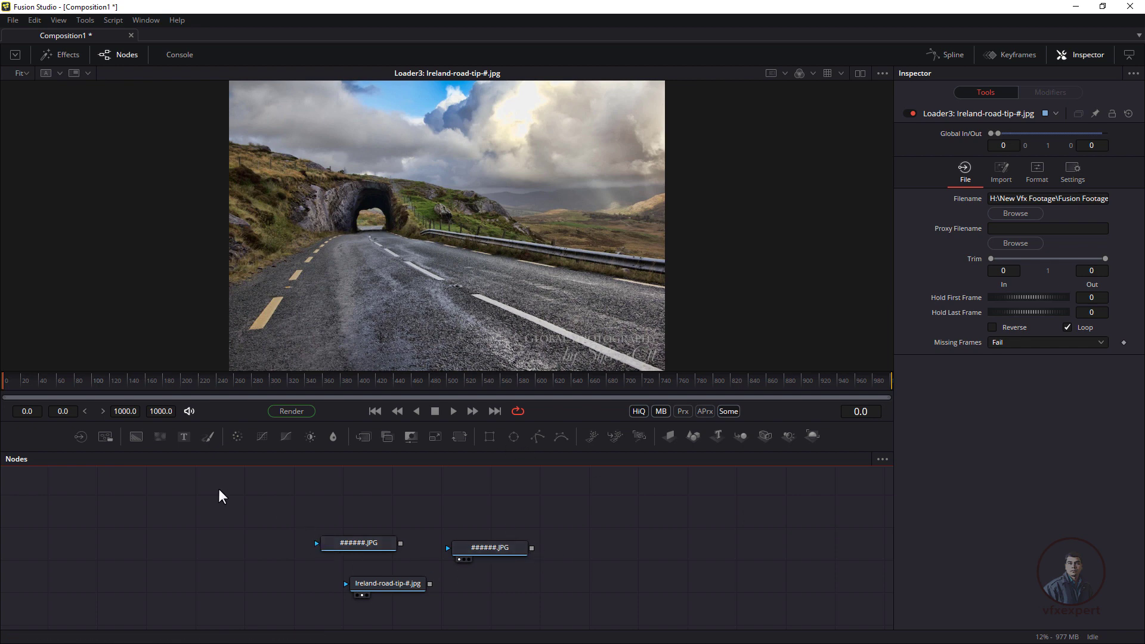
{"action": "scroll", "coordinate": [411, 584], "scroll_direction": "up", "scroll_amount": 3}
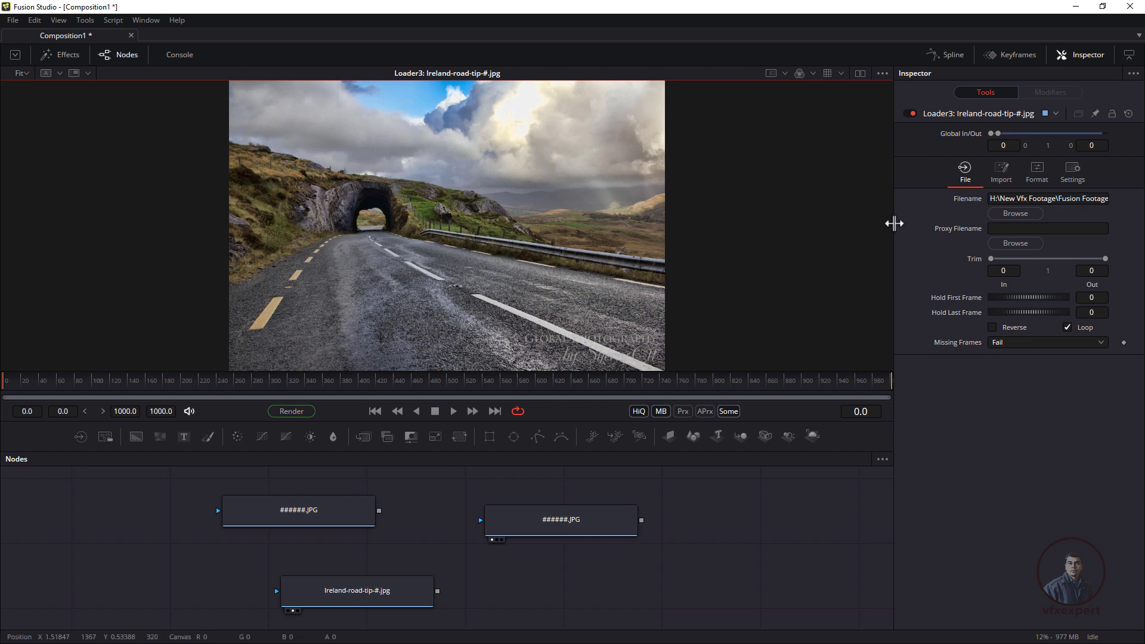
Step: Narrow the Inspector to widen the viewer area, and make the viewer slightly taller above the node graph
{"action": "left_click_drag", "start_coordinate": [892, 241], "coordinate": [971, 238]}
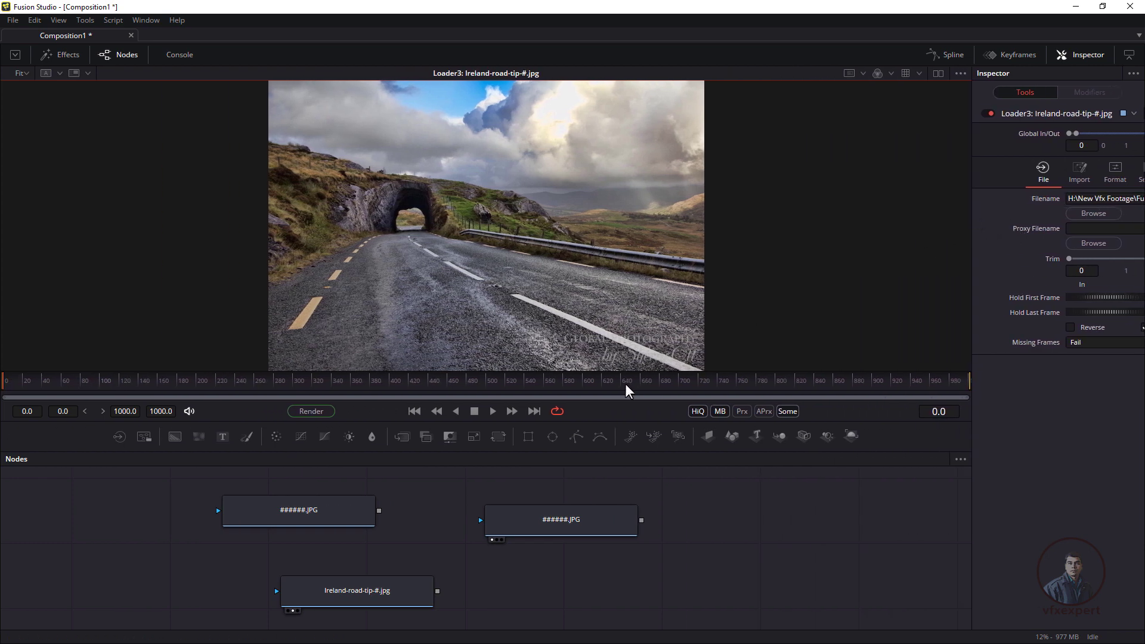
{"action": "left_click_drag", "start_coordinate": [638, 421], "coordinate": [656, 375]}
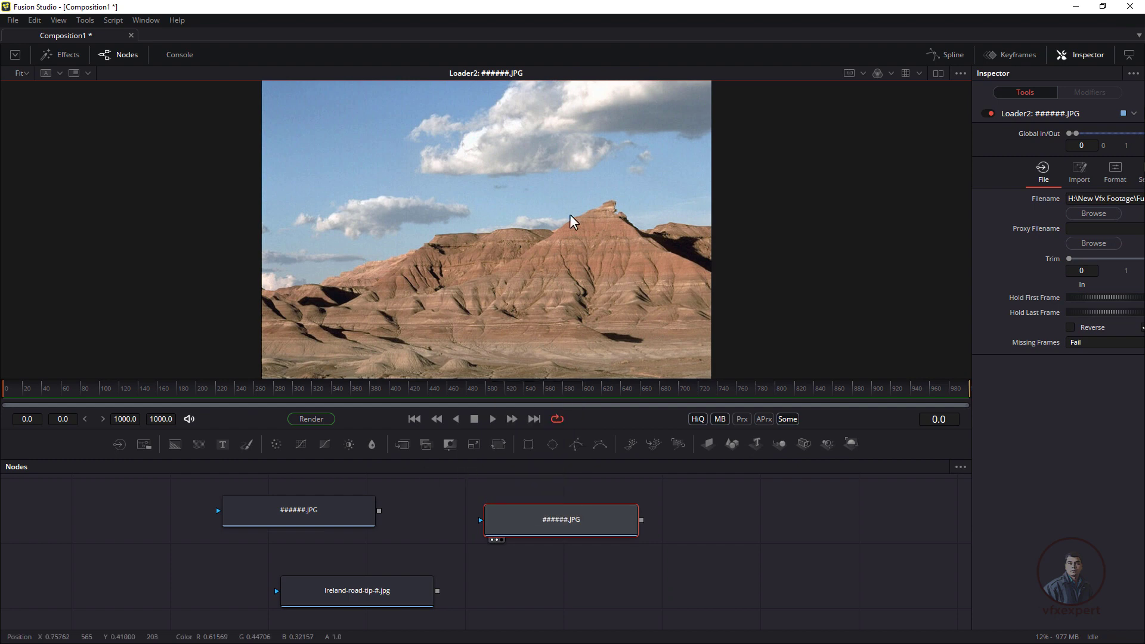
{"action": "left_click", "coordinate": [137, 460]}
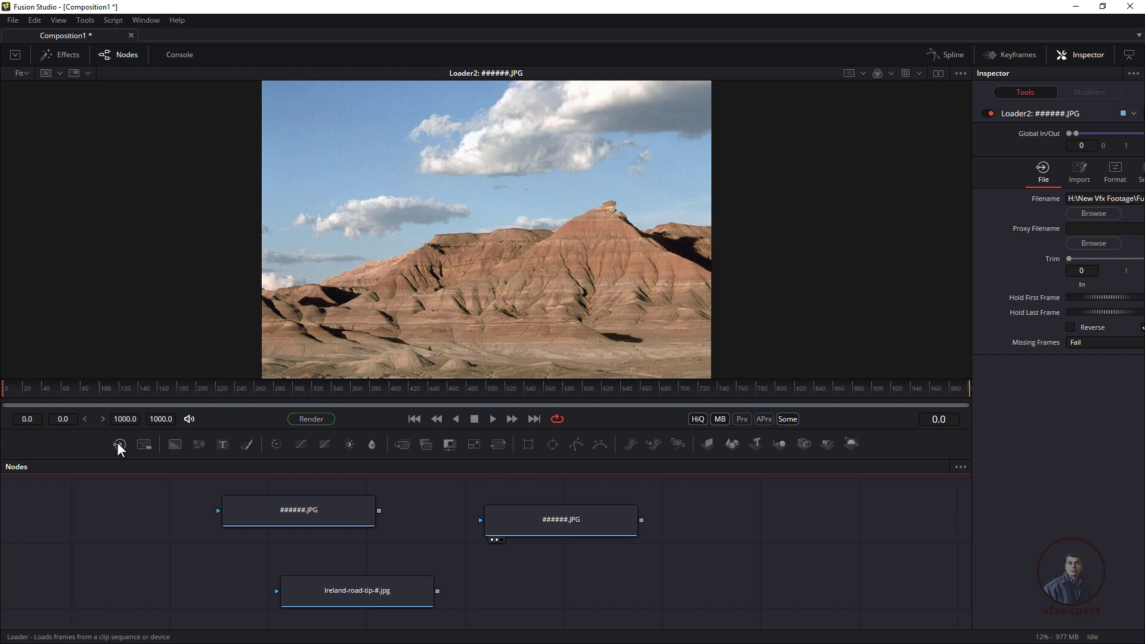
Step: Add a Loader node and select the cleanup_#####.tif sequence in the cleanup folder
{"action": "left_click", "coordinate": [119, 445]}
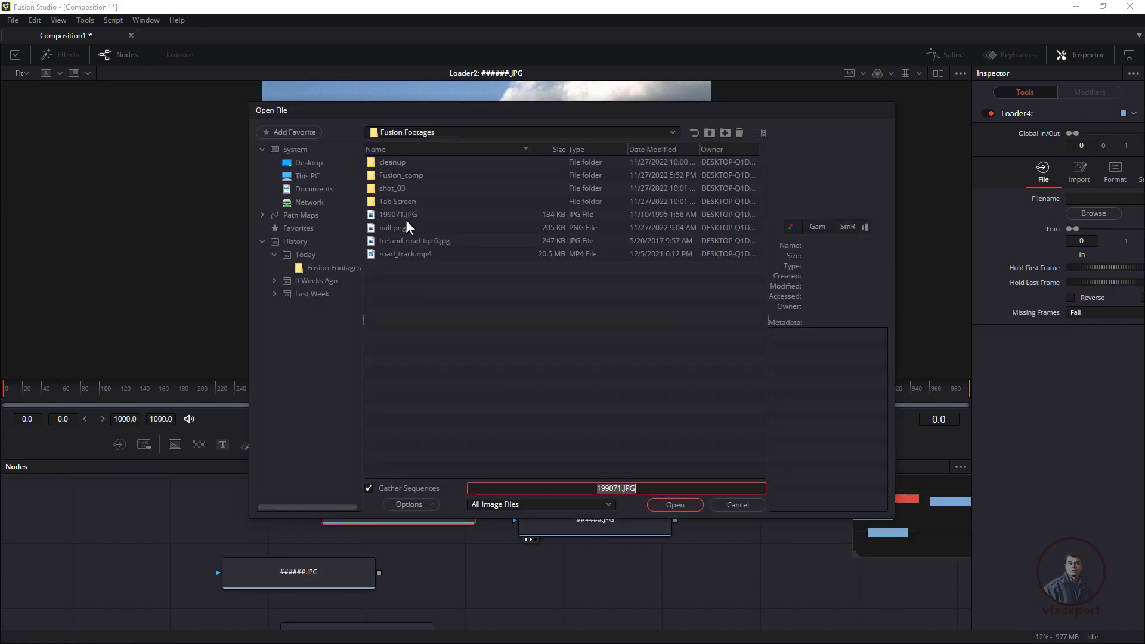
{"action": "double_click", "coordinate": [392, 166]}
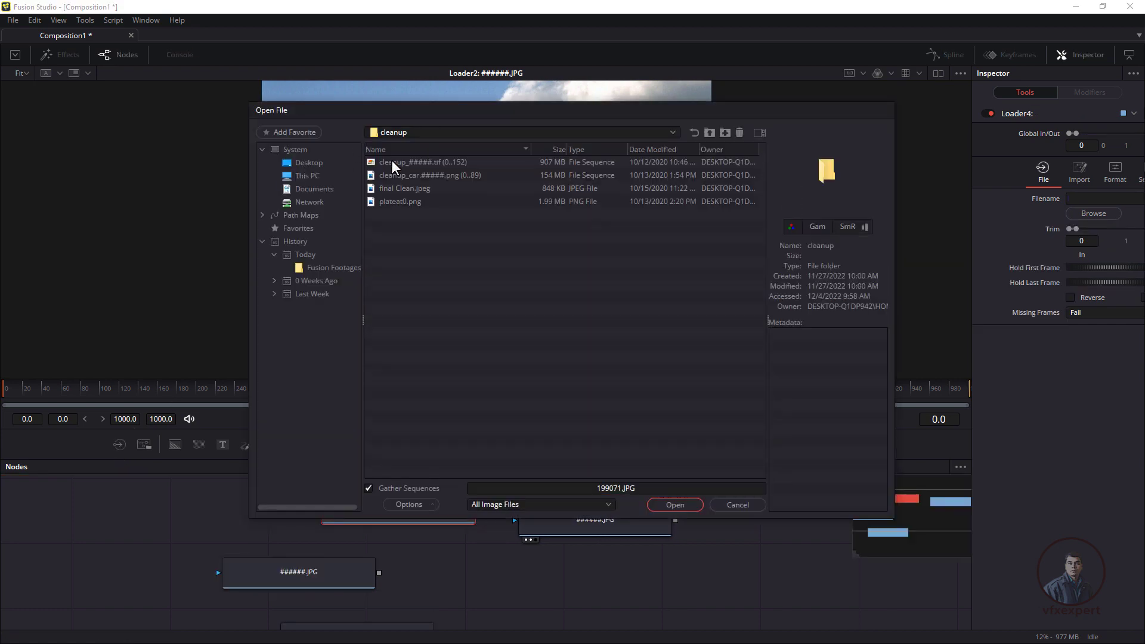
{"action": "left_click", "coordinate": [433, 164]}
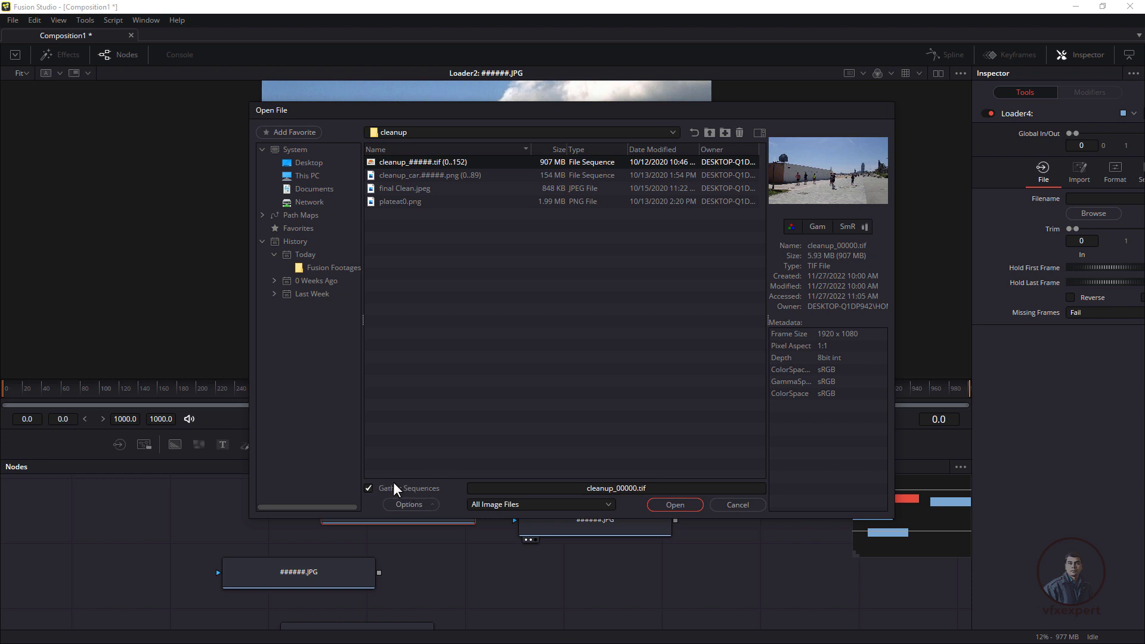
Step: Turn off Gather Sequences to preview individual cleanup frames such as cleanup_00002.tif and cleanup_00015.tif, and turn it back on
{"action": "left_click", "coordinate": [369, 488]}
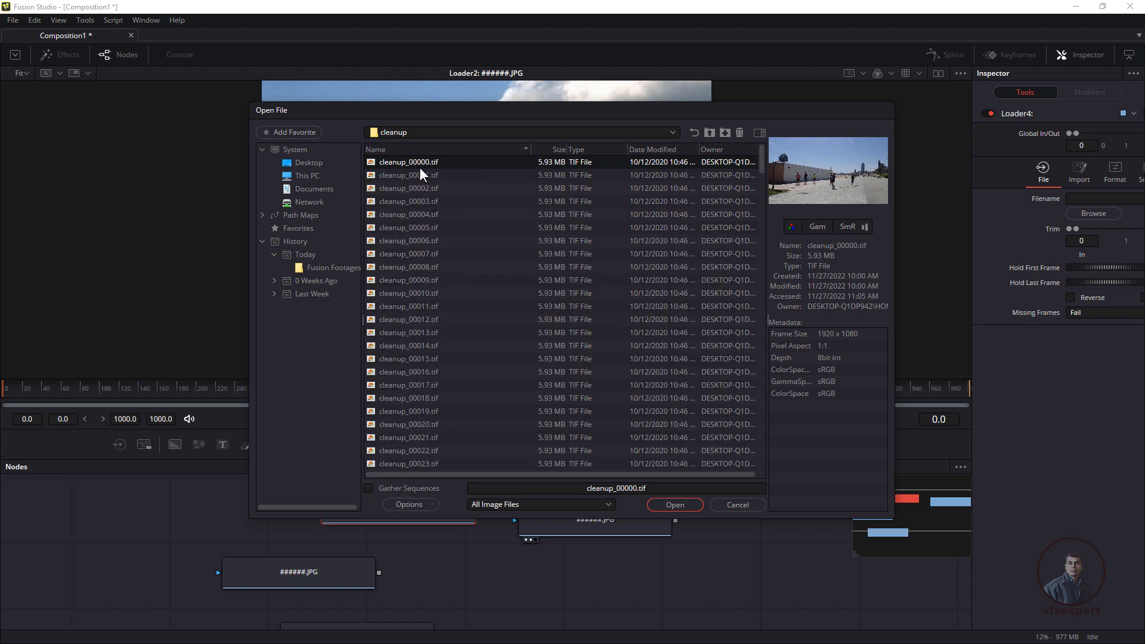
{"action": "left_click", "coordinate": [419, 194]}
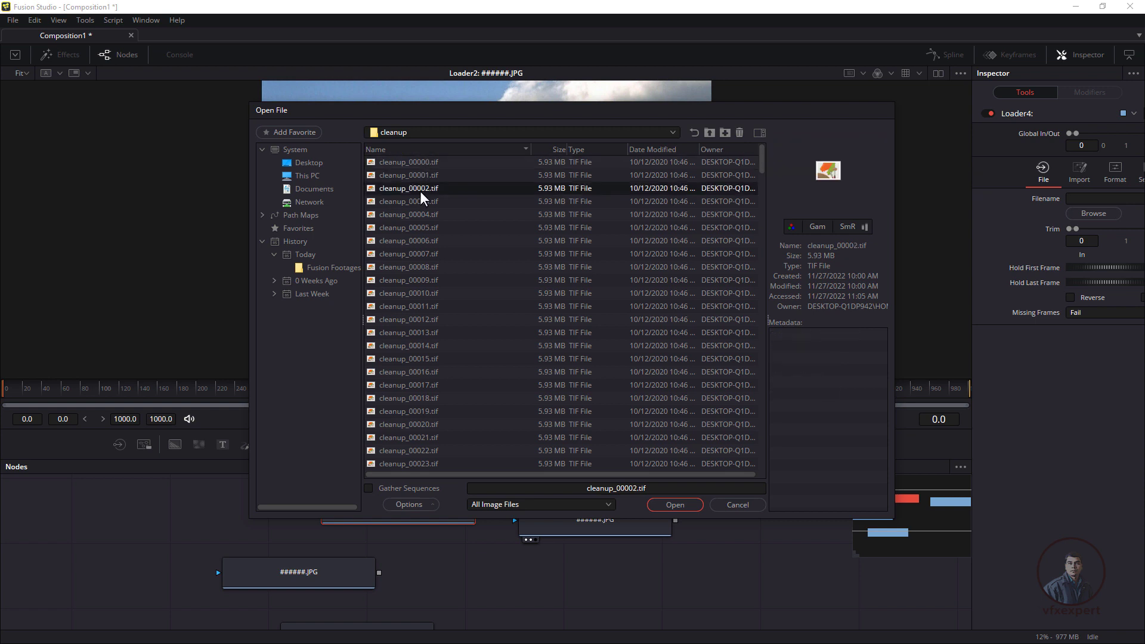
{"action": "left_click", "coordinate": [421, 346]}
{"action": "left_click", "coordinate": [420, 359]}
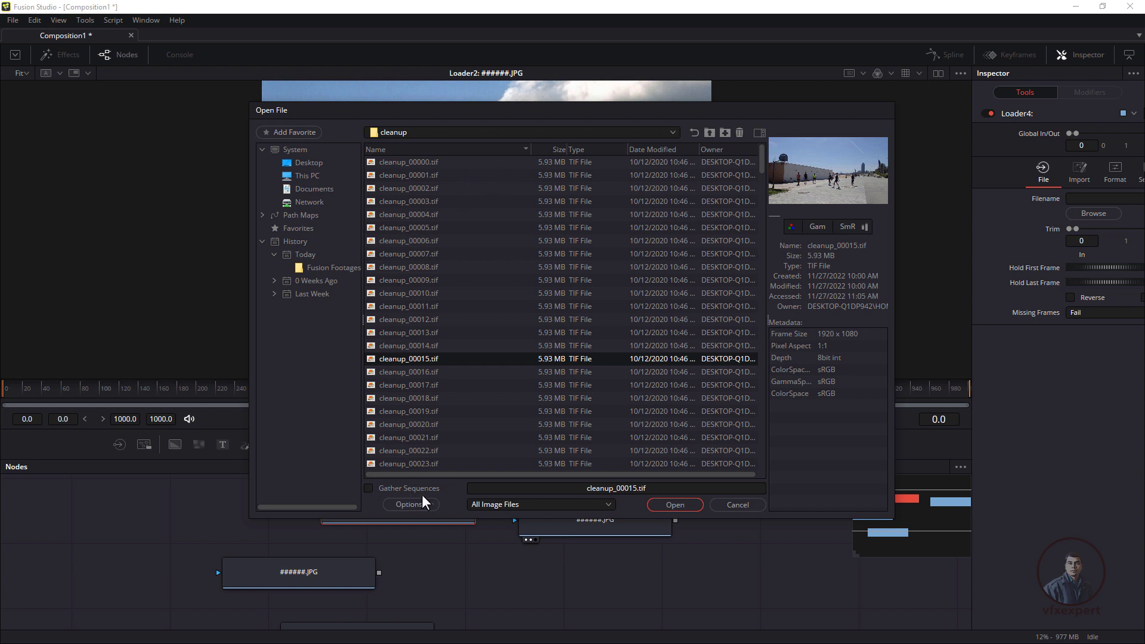
{"action": "left_click", "coordinate": [369, 488]}
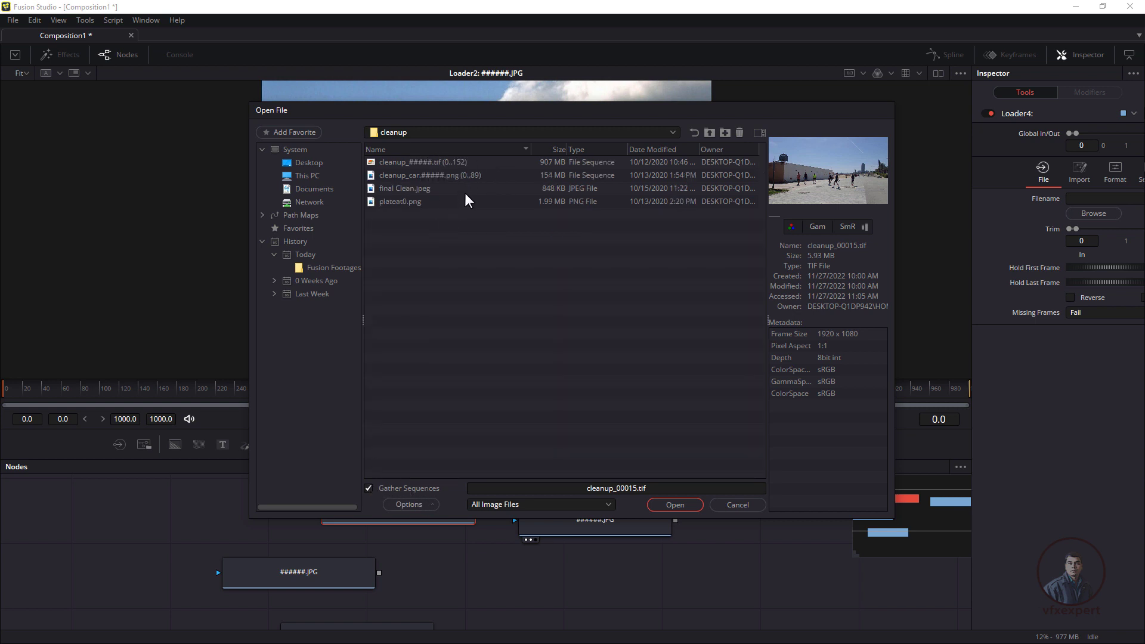
Step: Load the cleanup_#####.tif sequence and move its Loader node away from the JPG Loaders in the node graph
{"action": "left_click", "coordinate": [449, 162]}
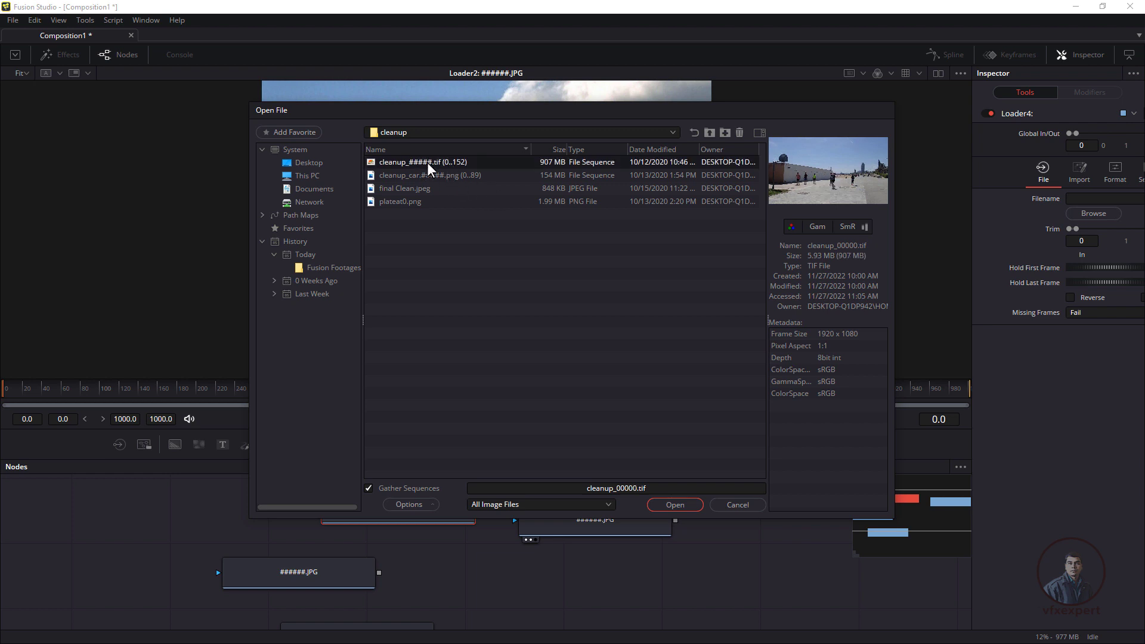
{"action": "left_click", "coordinate": [675, 505]}
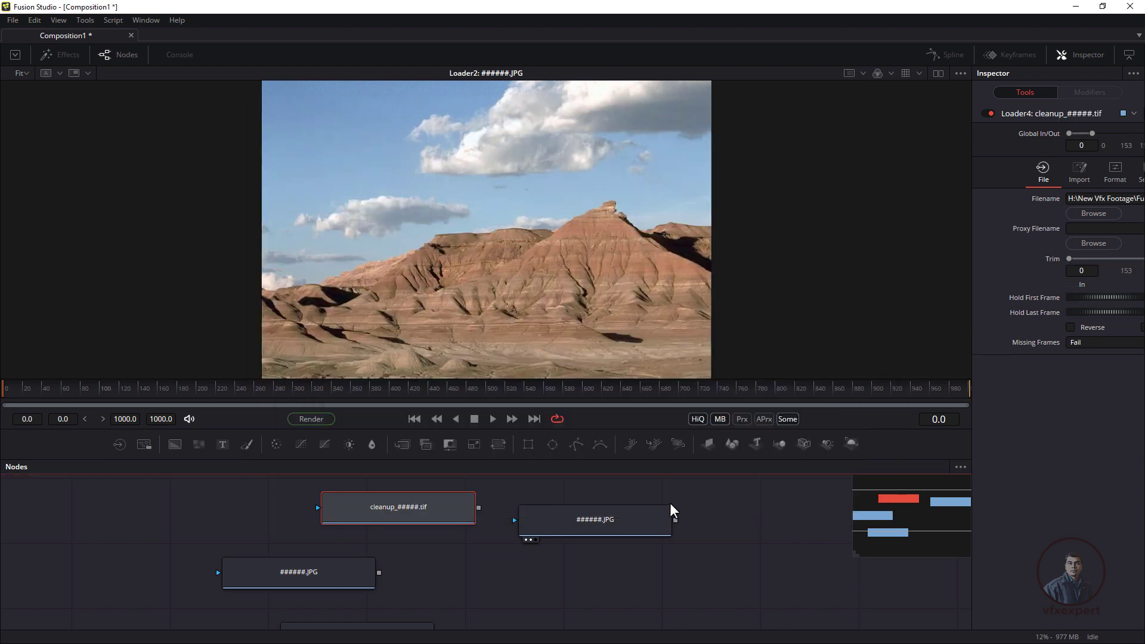
{"action": "left_click_drag", "start_coordinate": [403, 516], "coordinate": [247, 536]}
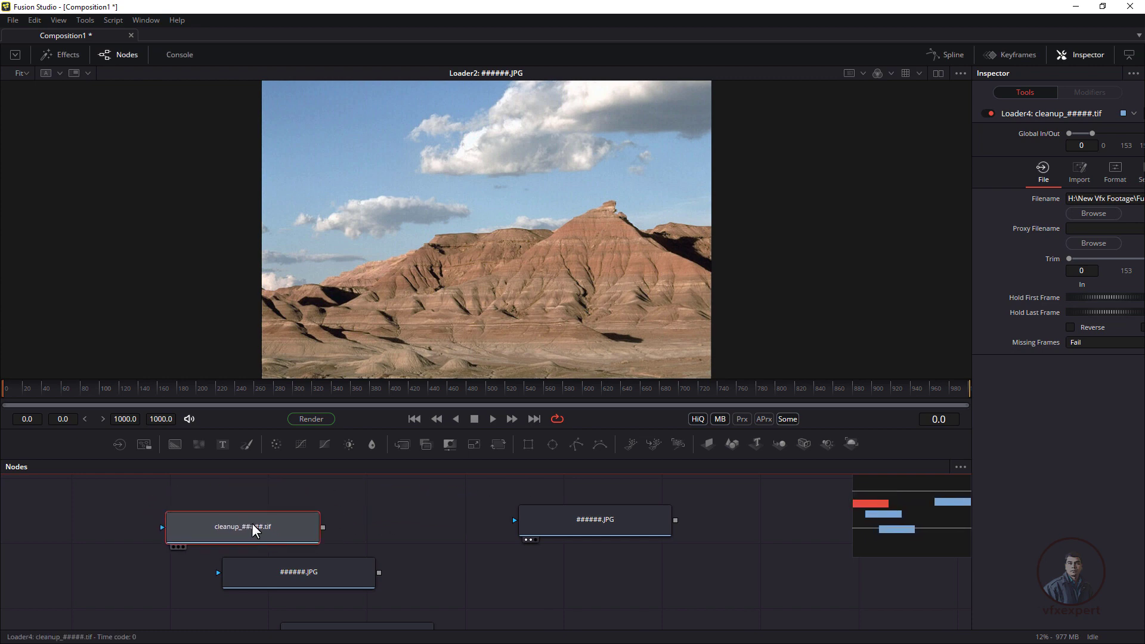
Step: Reposition the two JPG Loader nodes one above the other, clear of the cleanup Loader
{"action": "left_click_drag", "start_coordinate": [320, 584], "coordinate": [557, 596]}
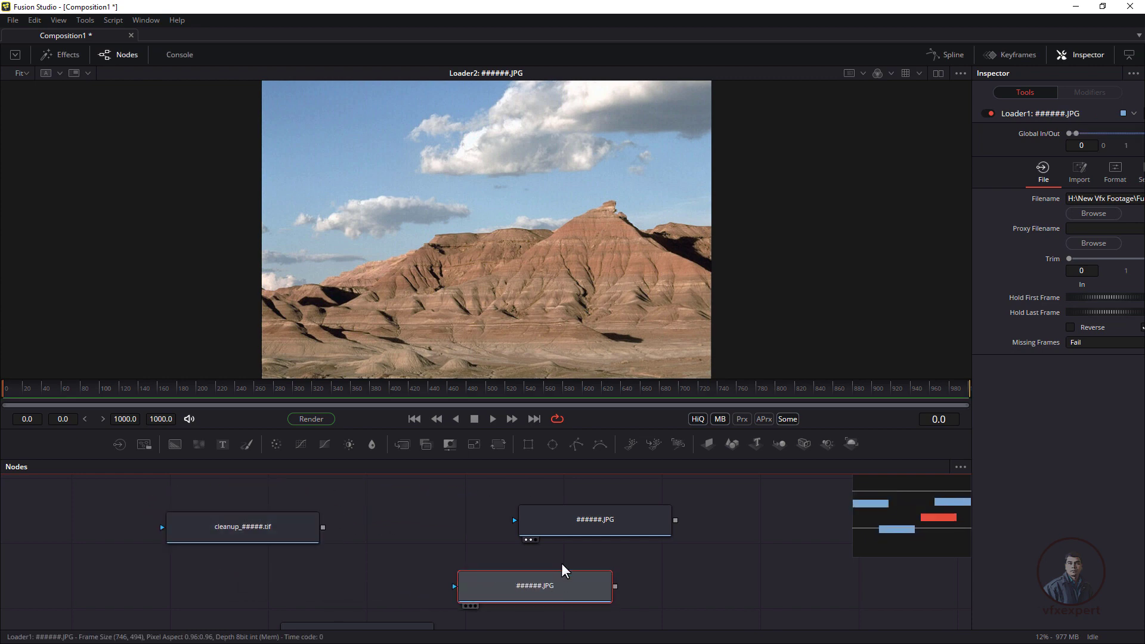
{"action": "left_click_drag", "start_coordinate": [536, 524], "coordinate": [457, 508]}
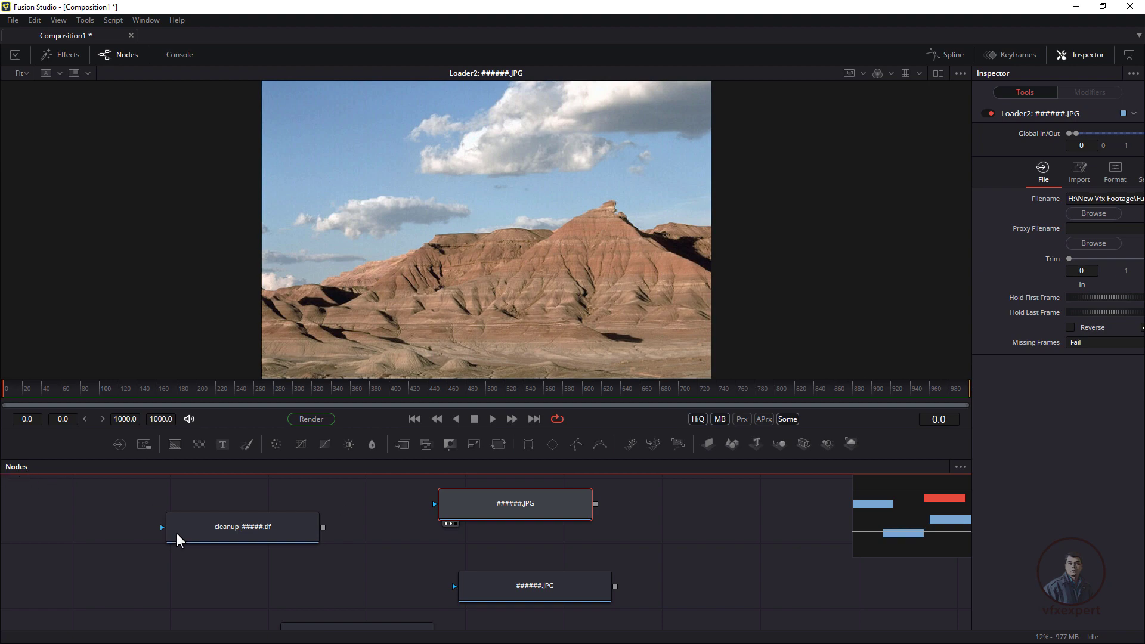
{"action": "left_click", "coordinate": [385, 547]}
Step: Open File Explorer in a smaller window over the composition and browse to New Vfx Footage > Fusion Footages
{"action": "key", "text": "super+e"}
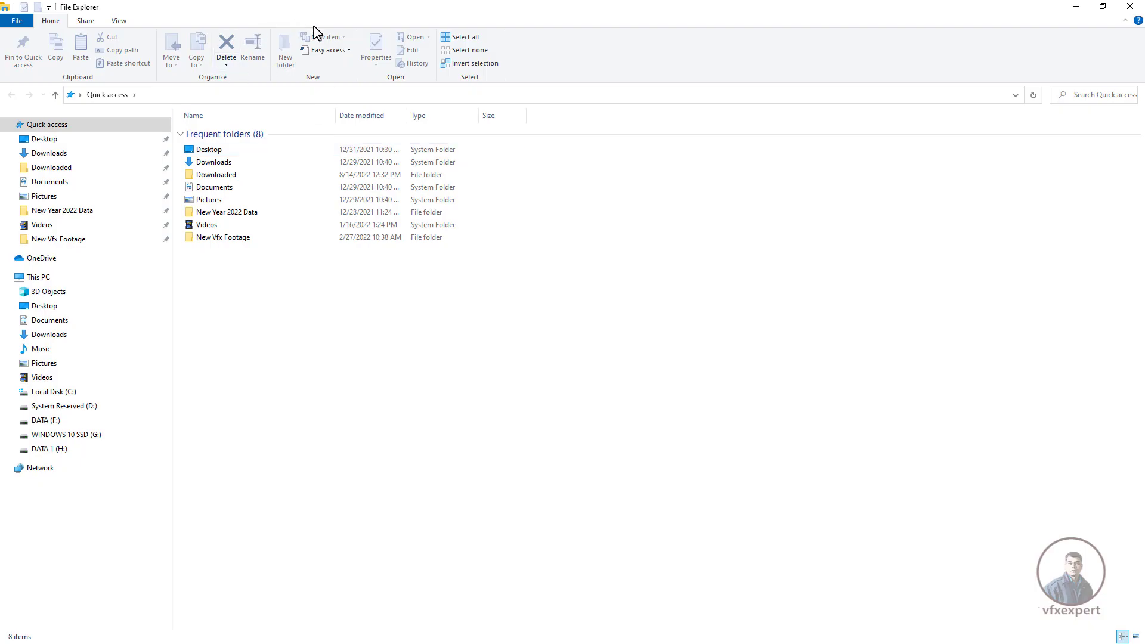
{"action": "key", "text": "super+Down"}
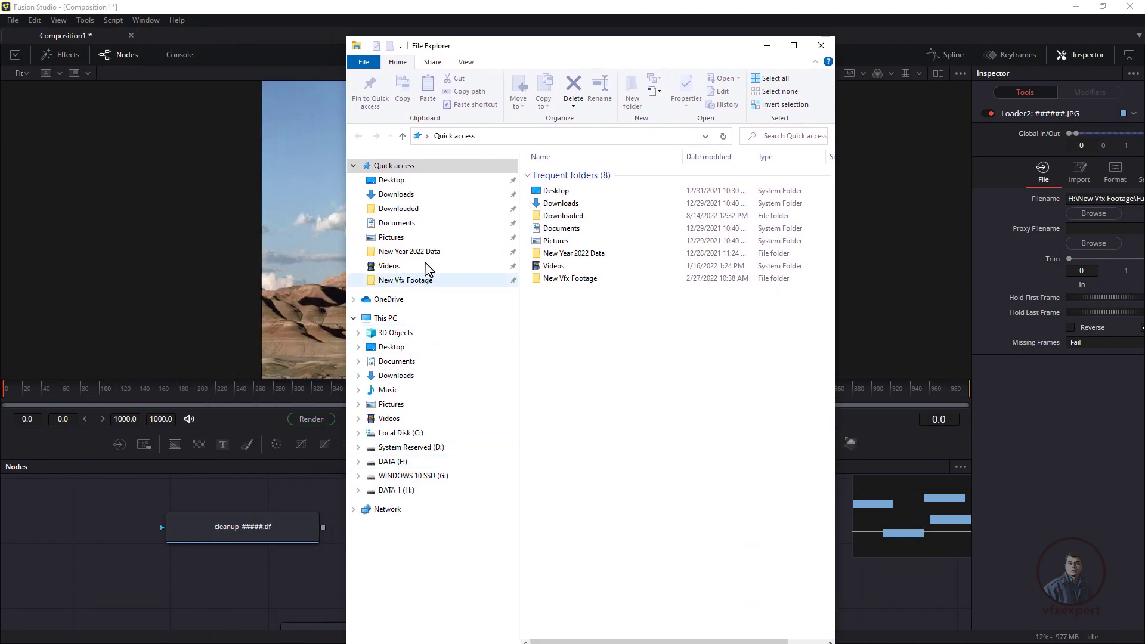
{"action": "left_click", "coordinate": [413, 285]}
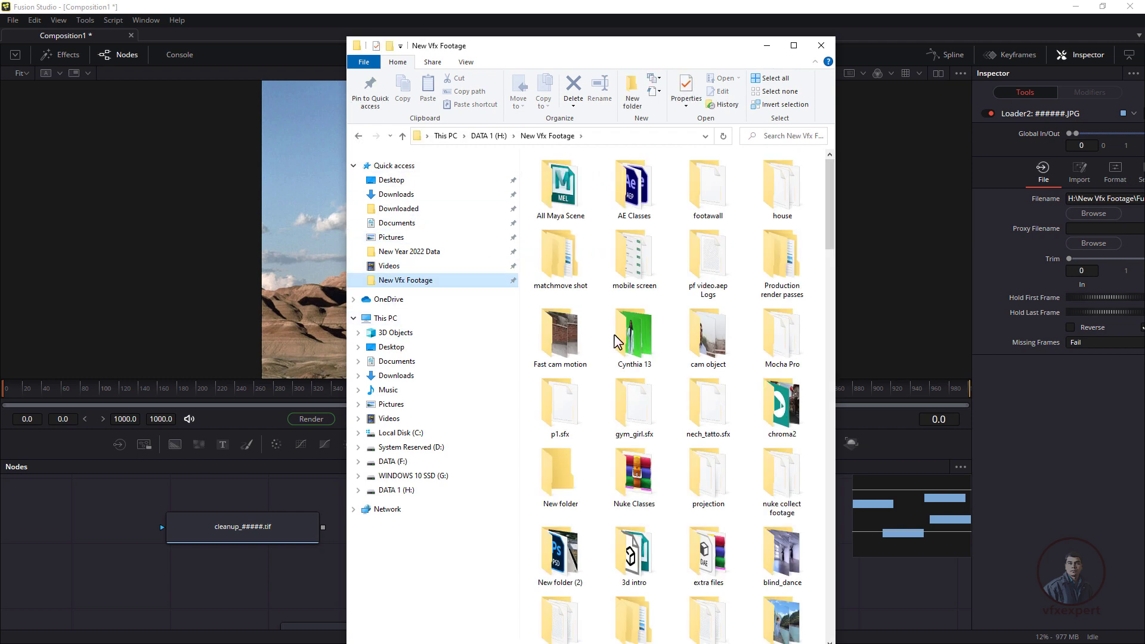
{"action": "left_click", "coordinate": [634, 358]}
{"action": "scroll", "coordinate": [732, 353], "scroll_direction": "down", "scroll_amount": 3}
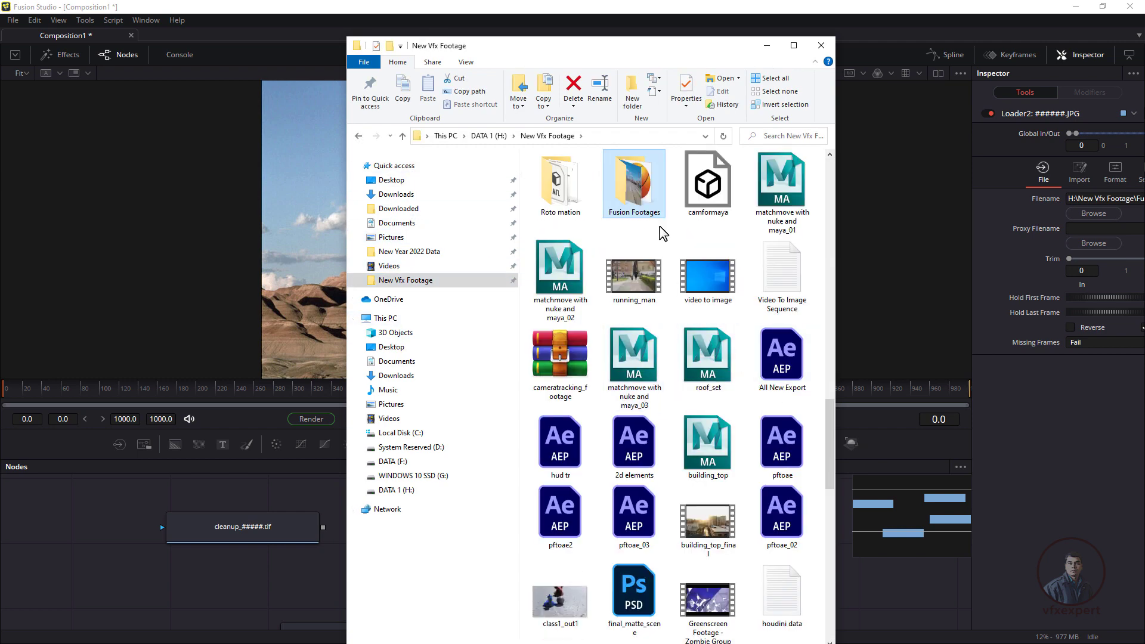
{"action": "double_click", "coordinate": [644, 190]}
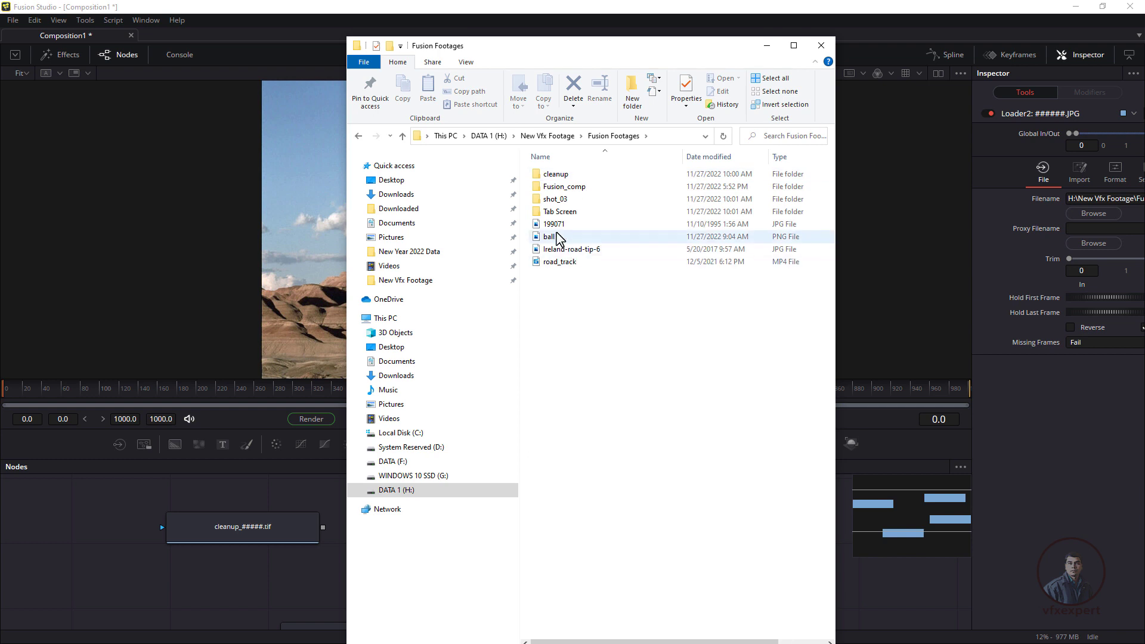
{"action": "left_click_drag", "start_coordinate": [563, 51], "coordinate": [651, 68]}
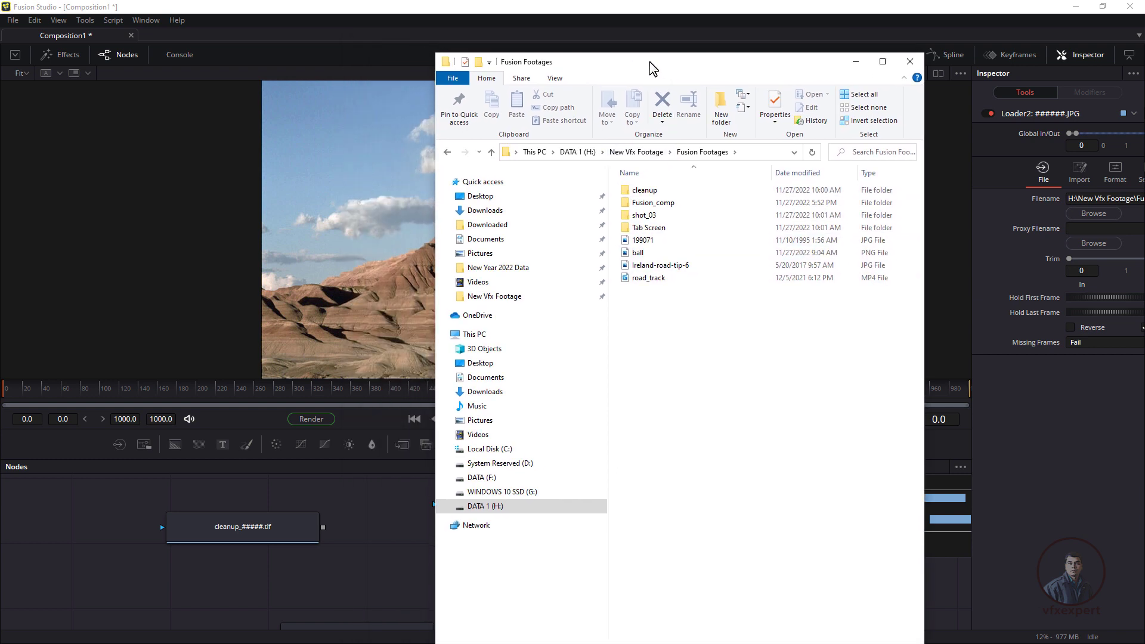
Step: Open the shot_03 folder and import its paint_intro image sequence directly from File Explorer into the node graph
{"action": "left_click", "coordinate": [647, 217]}
{"action": "double_click", "coordinate": [645, 216]}
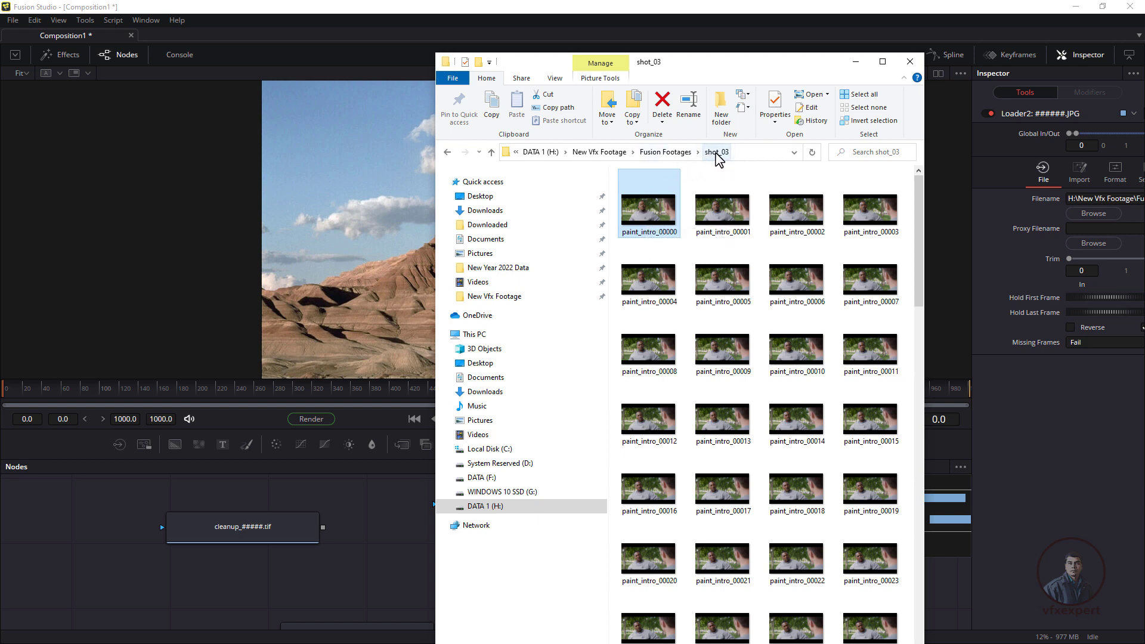
{"action": "mouse_move", "coordinate": [650, 217]}
{"action": "left_mouse_down"}
{"action": "mouse_move", "coordinate": [556, 293]}
{"action": "mouse_move", "coordinate": [137, 494]}
{"action": "mouse_move", "coordinate": [73, 538]}
{"action": "left_mouse_up"}
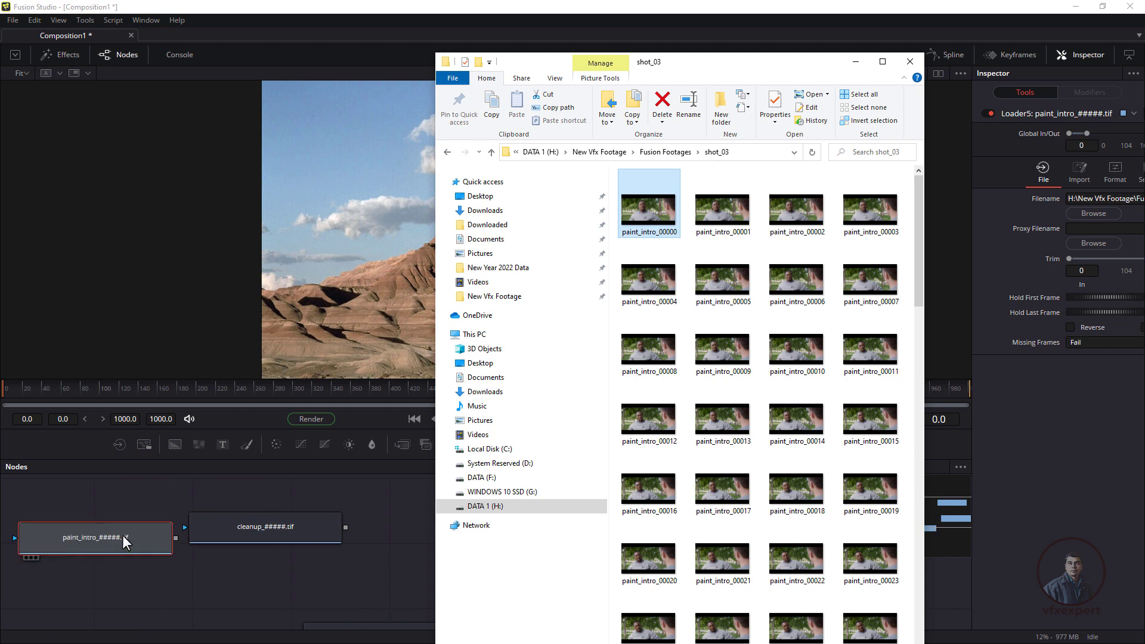
Step: Rearrange the node graph so the cleanup Loader sits below the paint_intro Loader, apart from the three image Loaders
{"action": "left_click_drag", "start_coordinate": [259, 527], "coordinate": [325, 537]}
{"action": "left_click", "coordinate": [141, 538]}
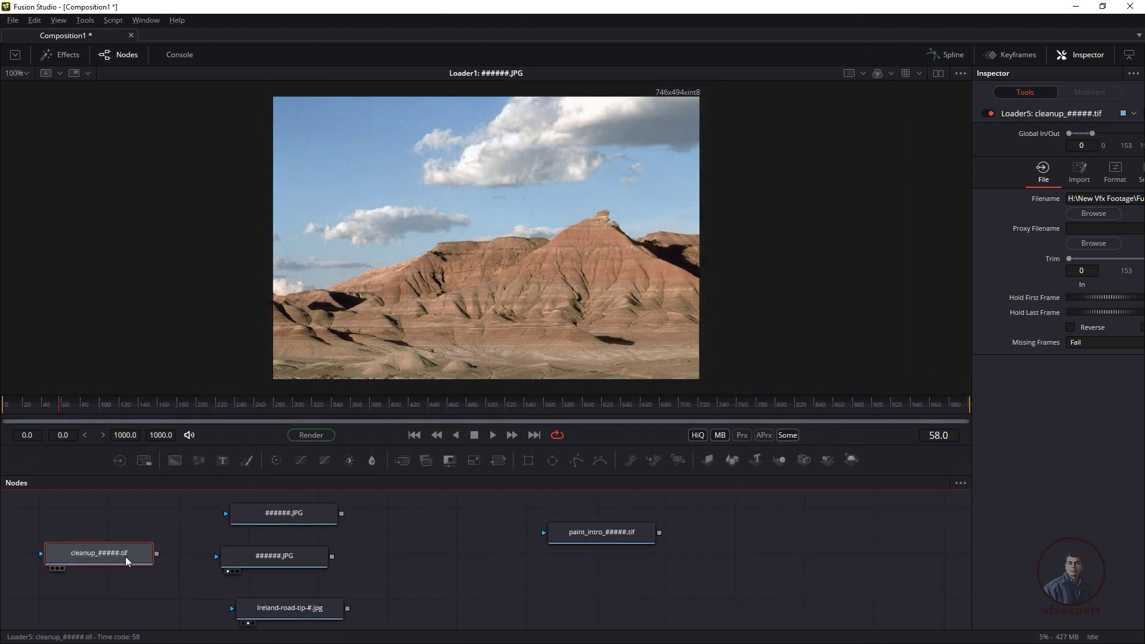
{"action": "mouse_move", "coordinate": [127, 560]}
{"action": "left_mouse_down"}
{"action": "mouse_move", "coordinate": [219, 585]}
{"action": "mouse_move", "coordinate": [549, 569]}
{"action": "mouse_move", "coordinate": [635, 583]}
{"action": "left_mouse_up"}
{"action": "mouse_move", "coordinate": [584, 538]}
{"action": "left_mouse_down"}
{"action": "mouse_move", "coordinate": [652, 586]}
{"action": "mouse_move", "coordinate": [635, 560]}
{"action": "mouse_move", "coordinate": [584, 538]}
{"action": "left_mouse_up"}
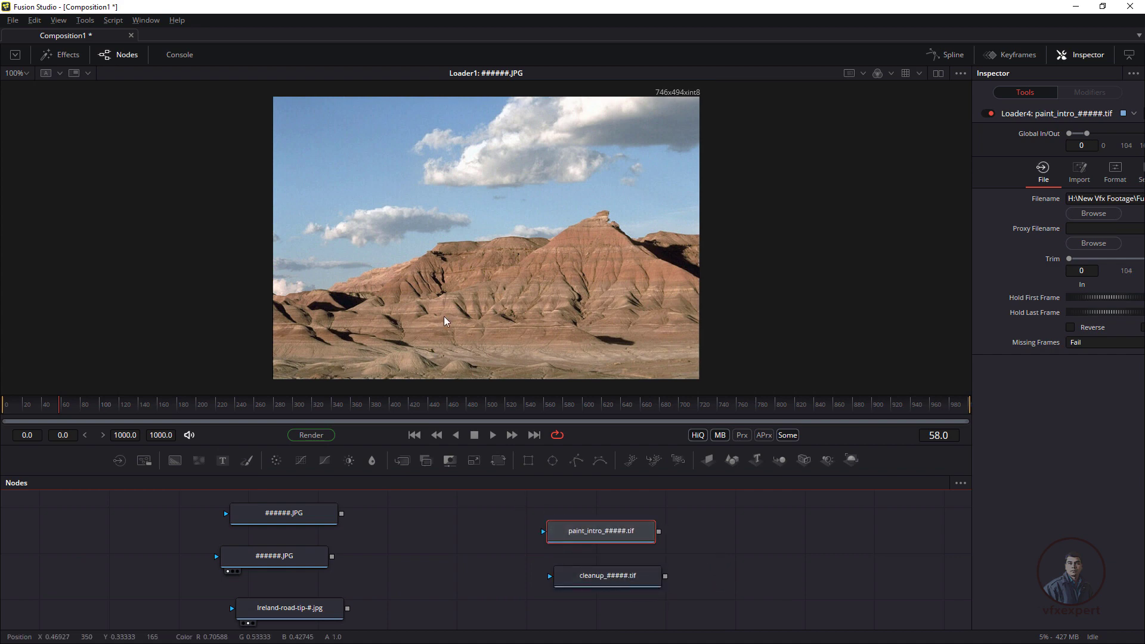
Step: Scrub the playhead across the full timeline range, ending on frame 1000
{"action": "left_click", "coordinate": [114, 407]}
{"action": "left_click", "coordinate": [512, 435]}
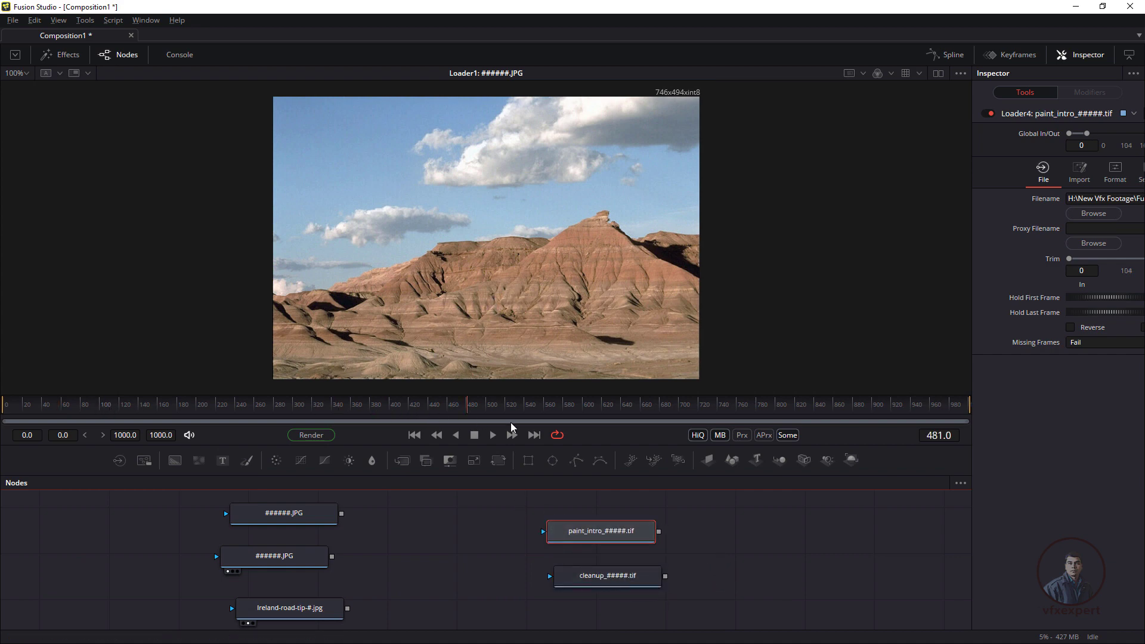
{"action": "left_click", "coordinate": [24, 422]}
{"action": "left_click_drag", "start_coordinate": [25, 425], "coordinate": [969, 404]}
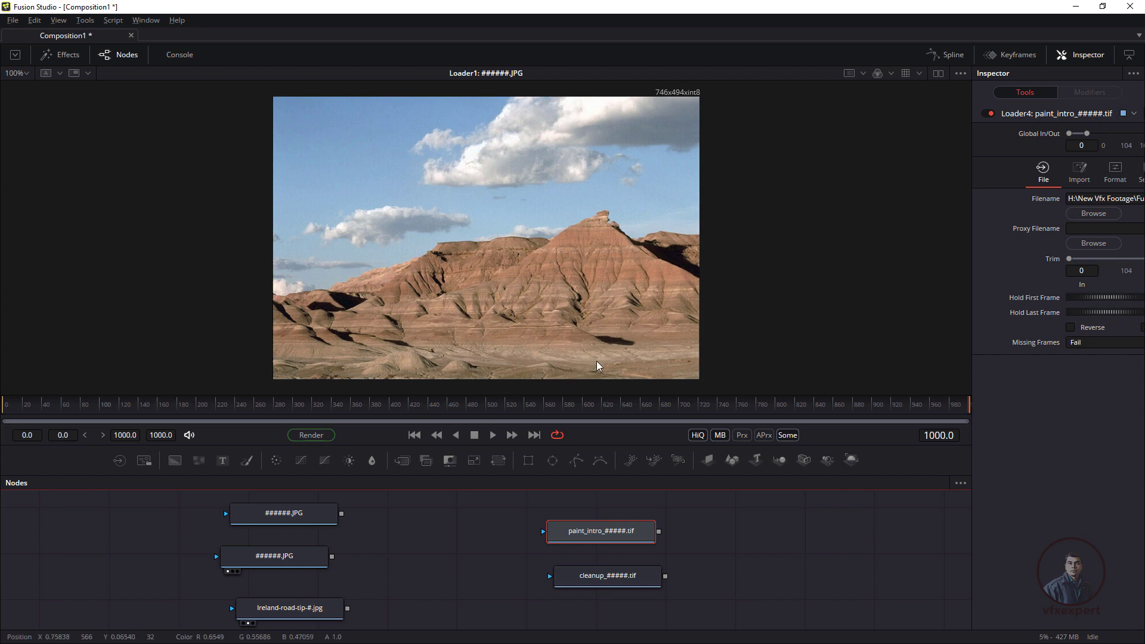
Step: Move the paint_intro Loader closer to the image Loaders and display it in the viewer
{"action": "left_click", "coordinate": [516, 537]}
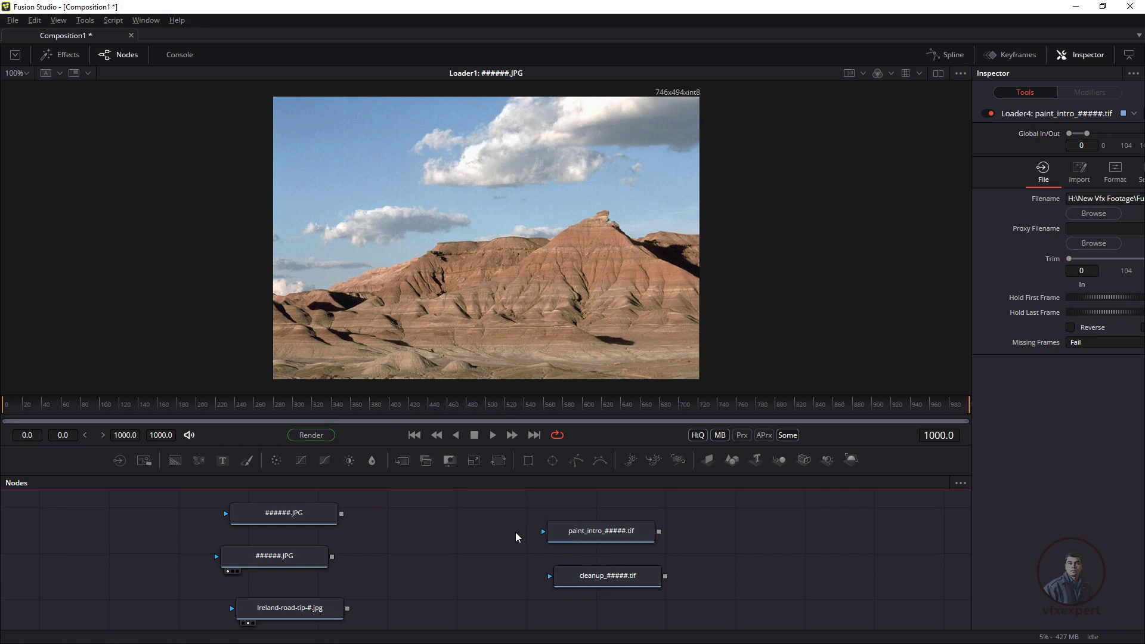
{"action": "left_click_drag", "start_coordinate": [587, 540], "coordinate": [492, 536]}
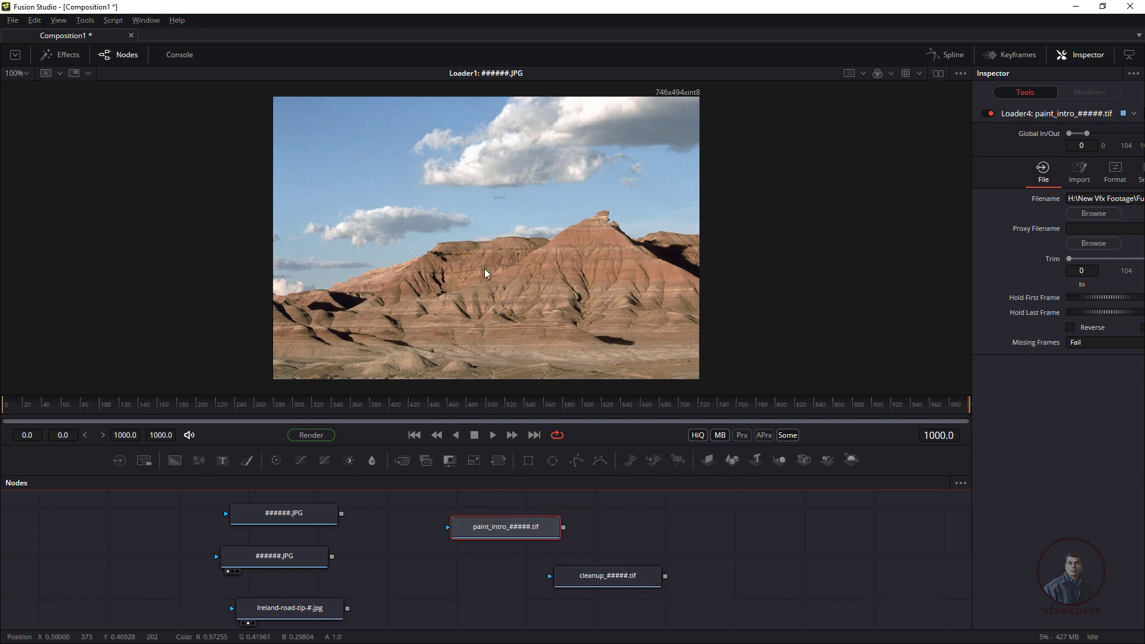
{"action": "mouse_move", "coordinate": [492, 530]}
{"action": "left_mouse_down"}
{"action": "mouse_move", "coordinate": [479, 533]}
{"action": "mouse_move", "coordinate": [733, 177]}
{"action": "mouse_move", "coordinate": [505, 252]}
{"action": "left_mouse_up"}
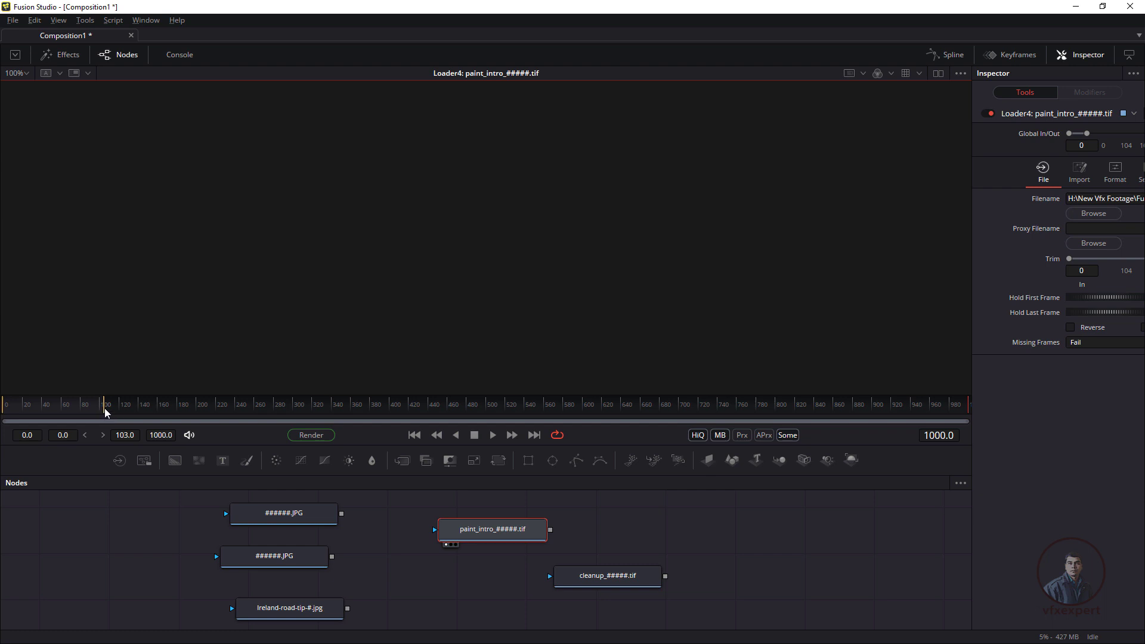
Step: Scrub through the paint_intro sequence, ending on frame 0, and fit its image to the viewer
{"action": "left_click_drag", "start_coordinate": [102, 413], "coordinate": [89, 407]}
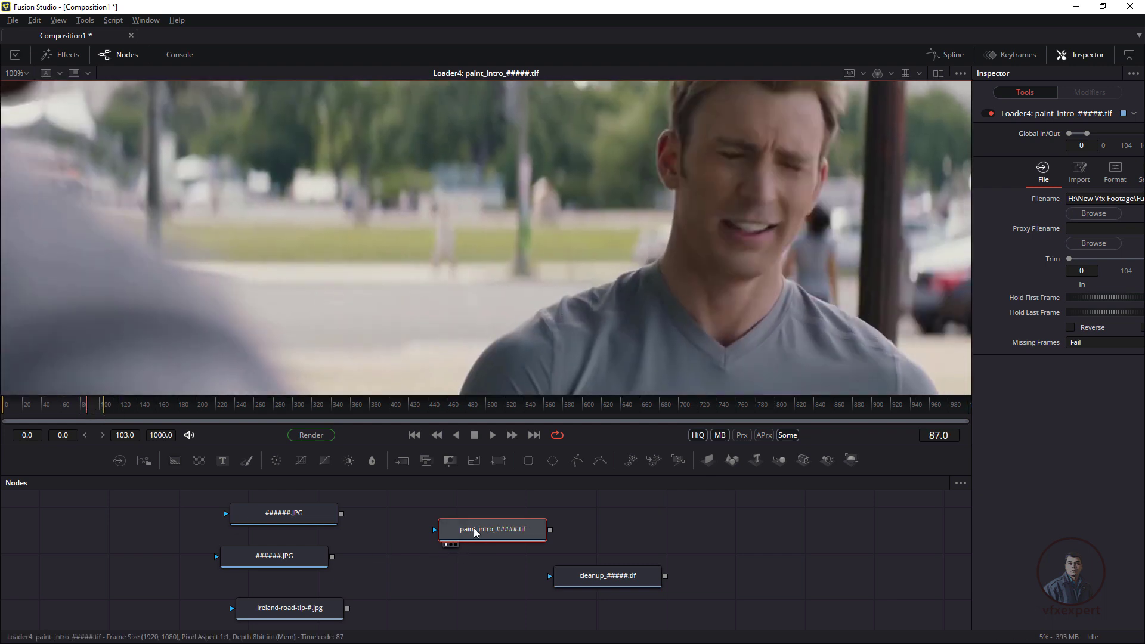
{"action": "left_click", "coordinate": [91, 409]}
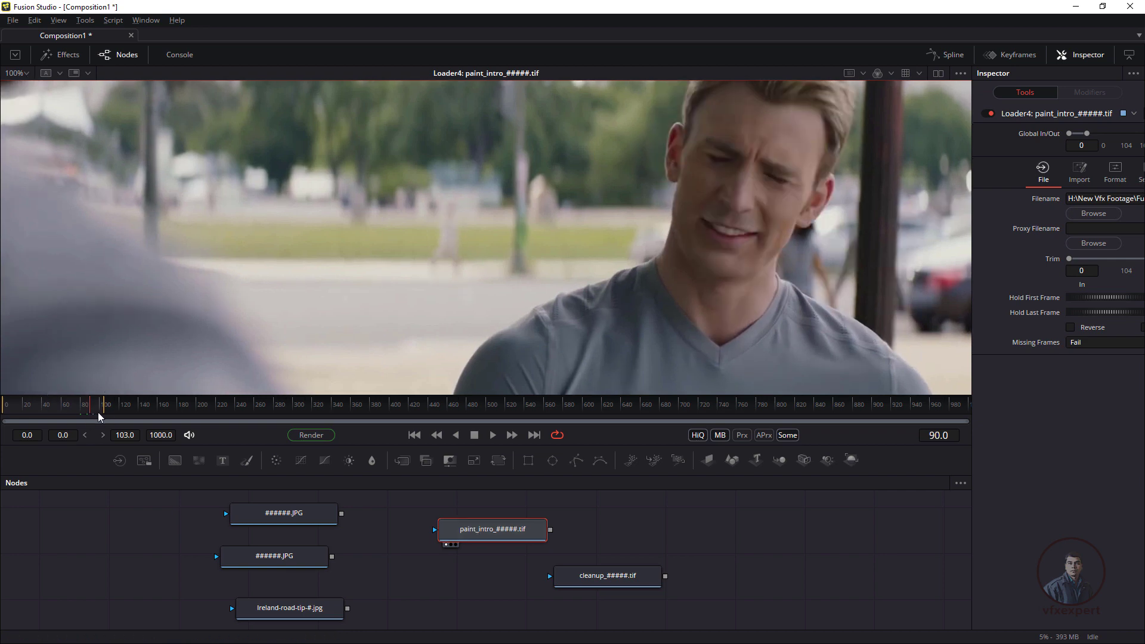
{"action": "left_click_drag", "start_coordinate": [98, 408], "coordinate": [74, 410]}
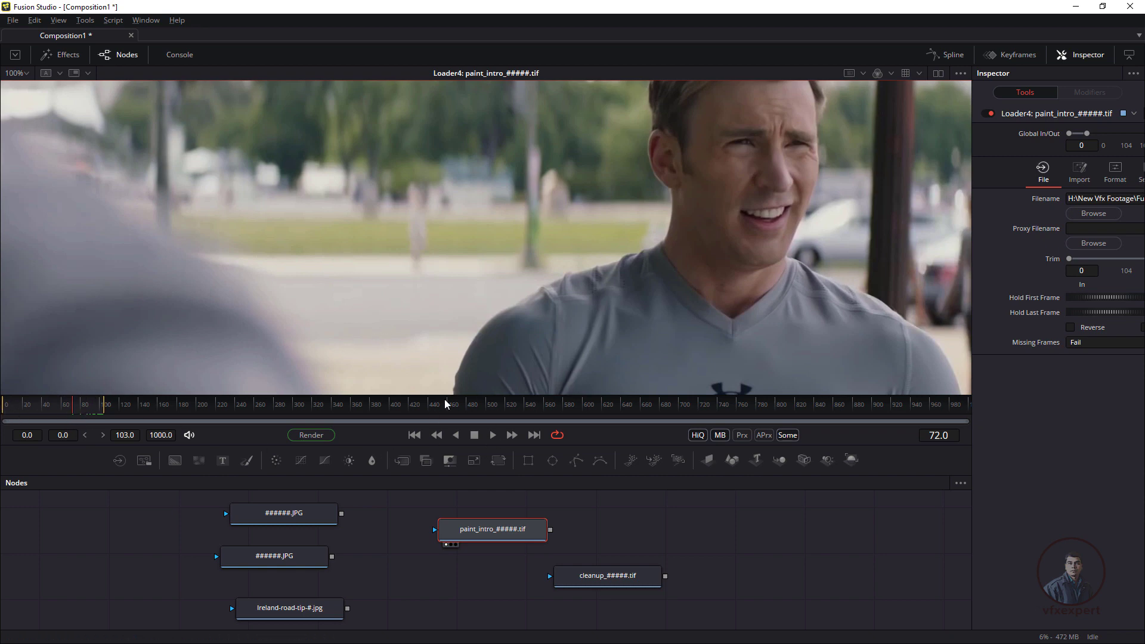
{"action": "left_click", "coordinate": [414, 435]}
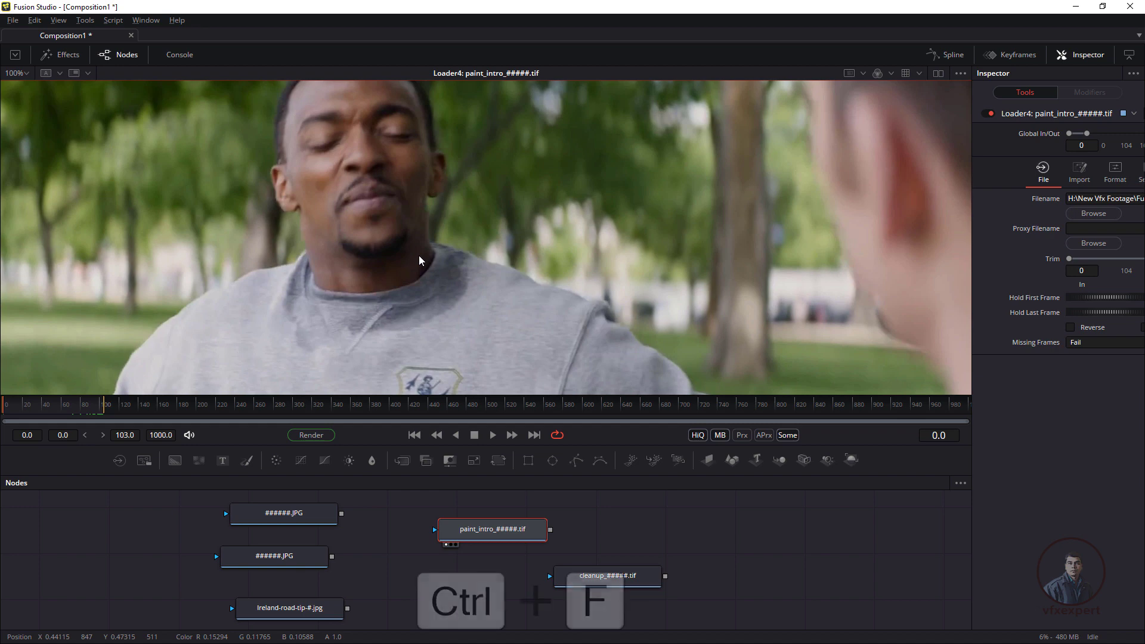
{"action": "key", "text": "ctrl+f"}
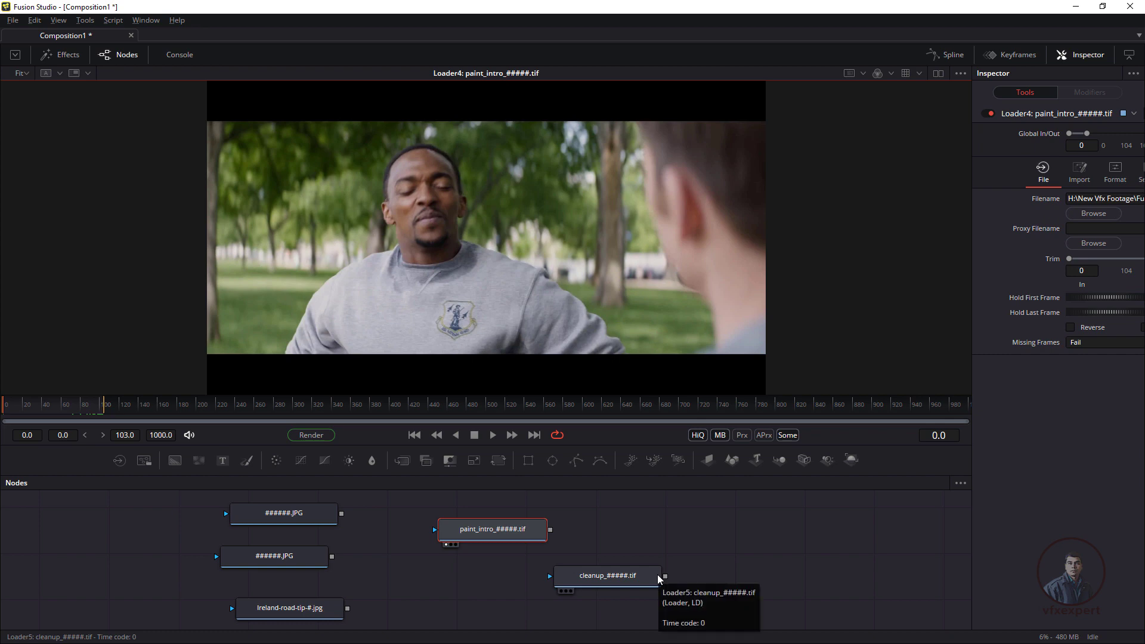
Step: Move the cleanup Loader closer to paint_intro and display it, scrubbing inside and beyond its frame range to end on frame 48
{"action": "left_click_drag", "start_coordinate": [621, 584], "coordinate": [591, 579]}
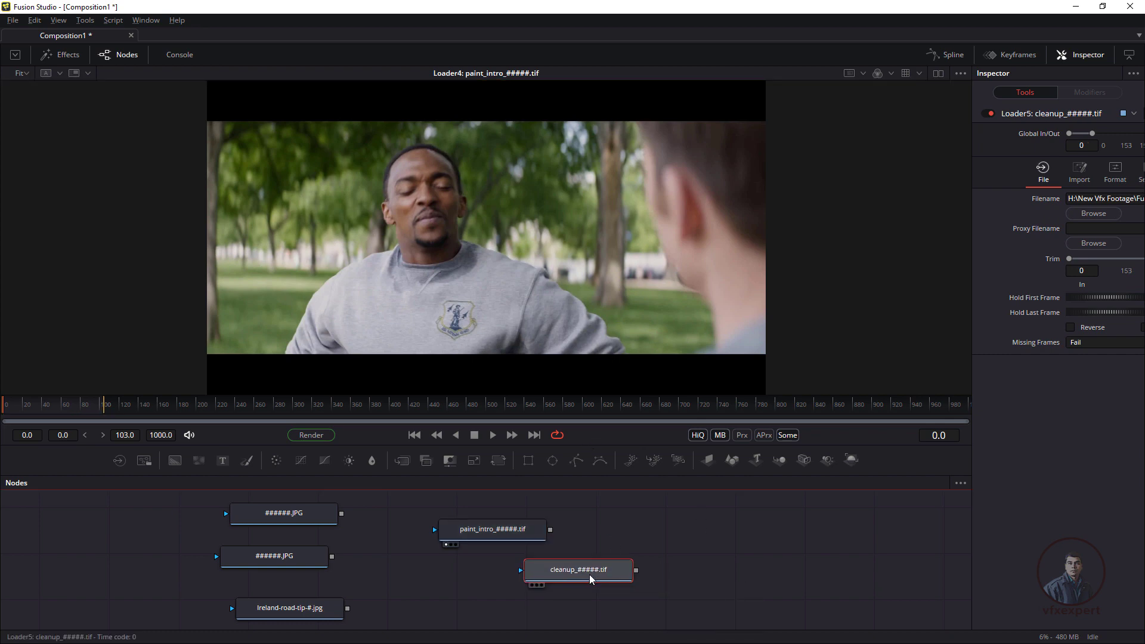
{"action": "key", "text": "1"}
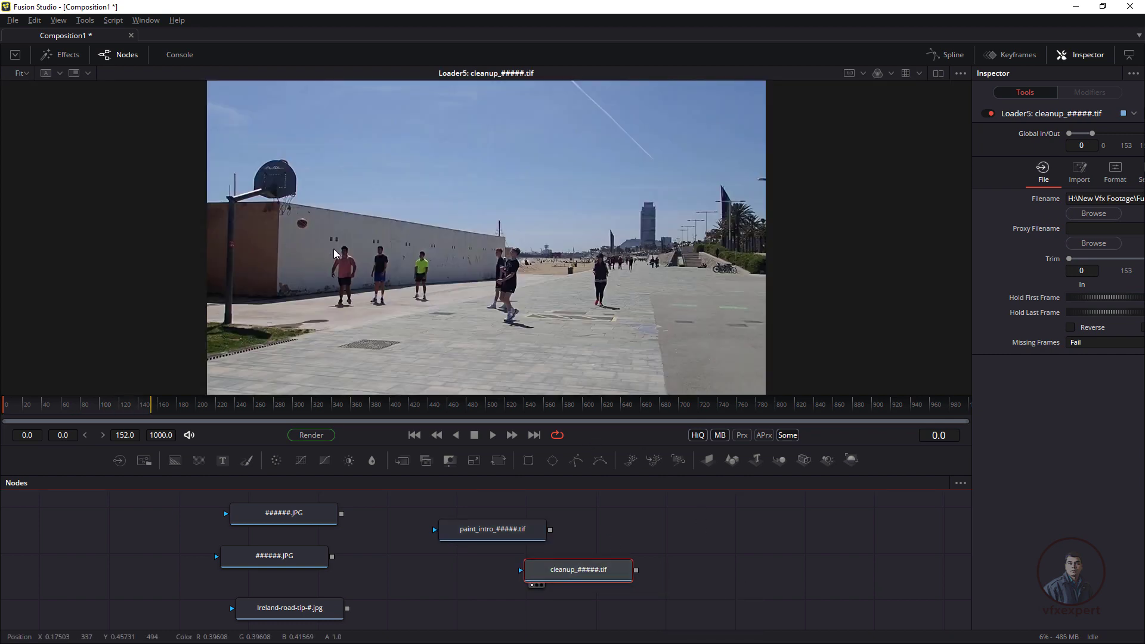
{"action": "left_click", "coordinate": [148, 407]}
{"action": "left_click_drag", "start_coordinate": [18, 411], "coordinate": [43, 410]}
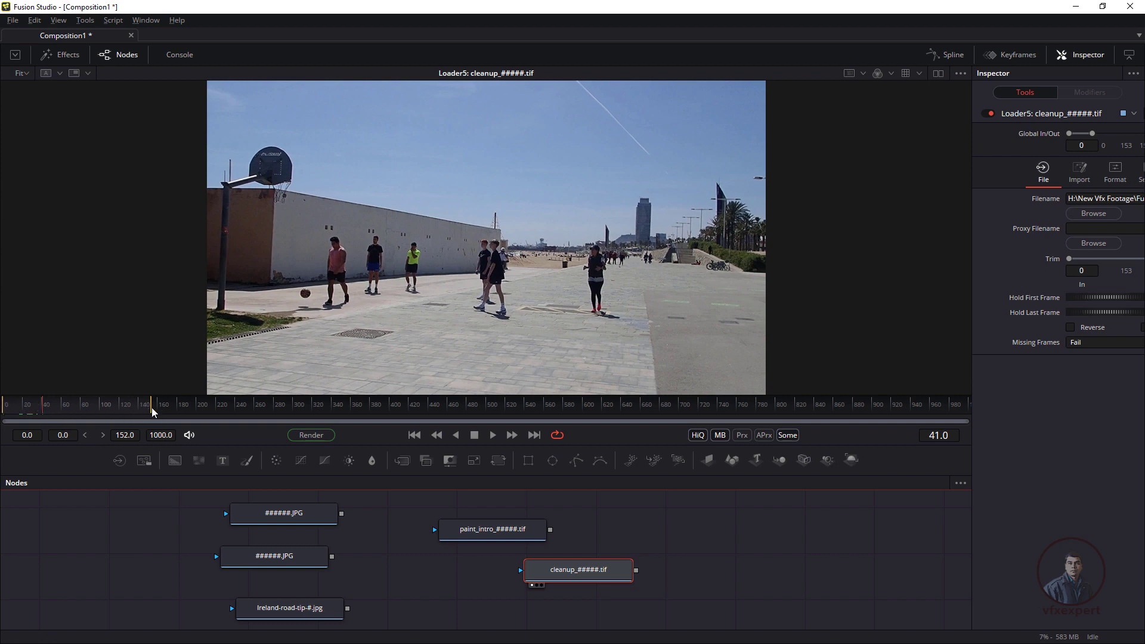
{"action": "left_click_drag", "start_coordinate": [194, 410], "coordinate": [216, 404]}
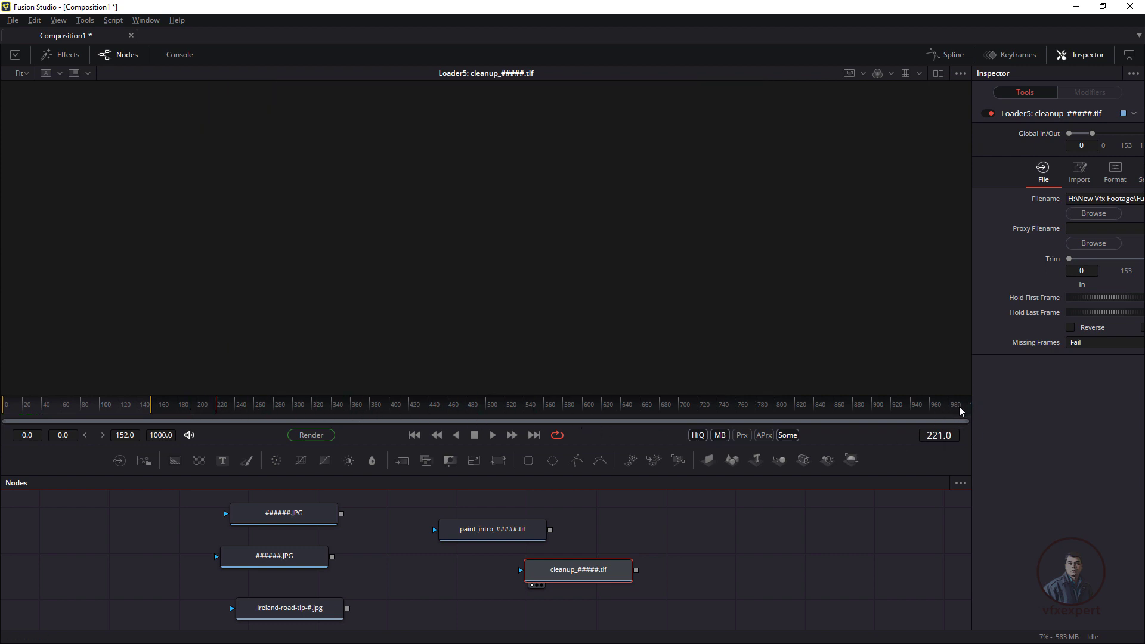
{"action": "left_click", "coordinate": [51, 407]}
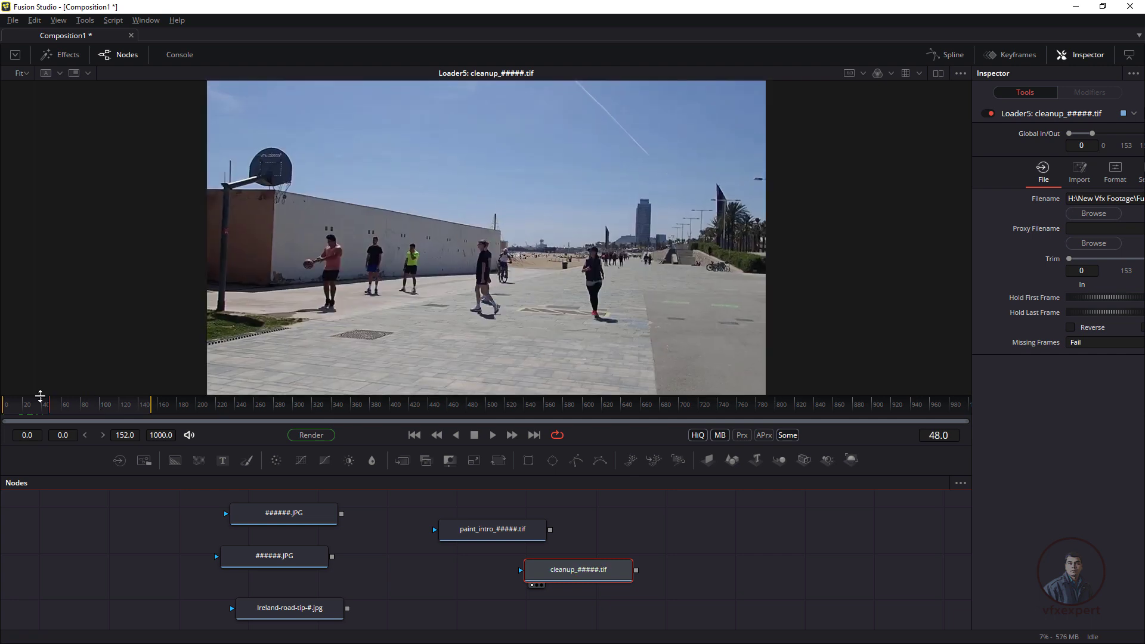
Step: Display the paint_intro Loader in the viewer and scrub to its last frame, 103
{"action": "left_click", "coordinate": [477, 537]}
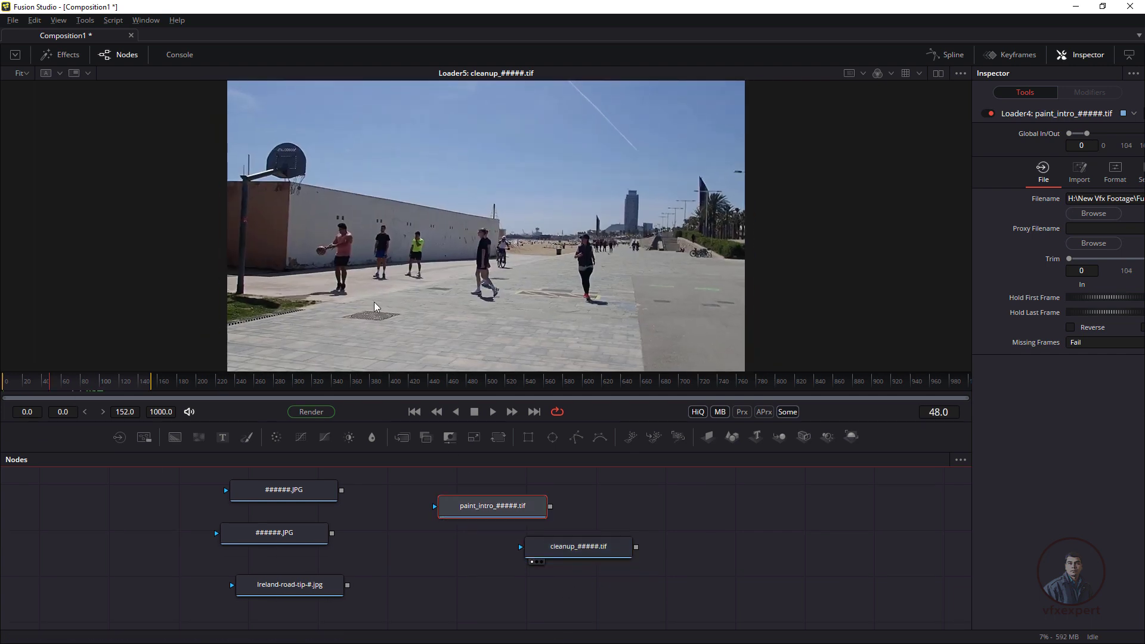
{"action": "left_click_drag", "start_coordinate": [511, 510], "coordinate": [442, 255]}
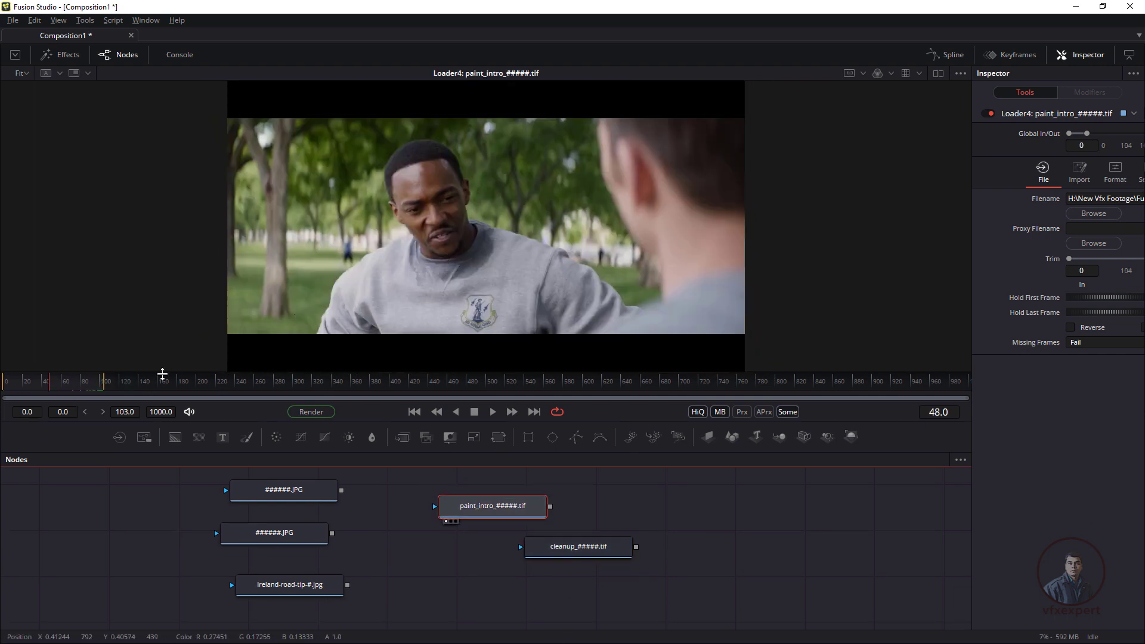
{"action": "left_click_drag", "start_coordinate": [152, 375], "coordinate": [103, 385]}
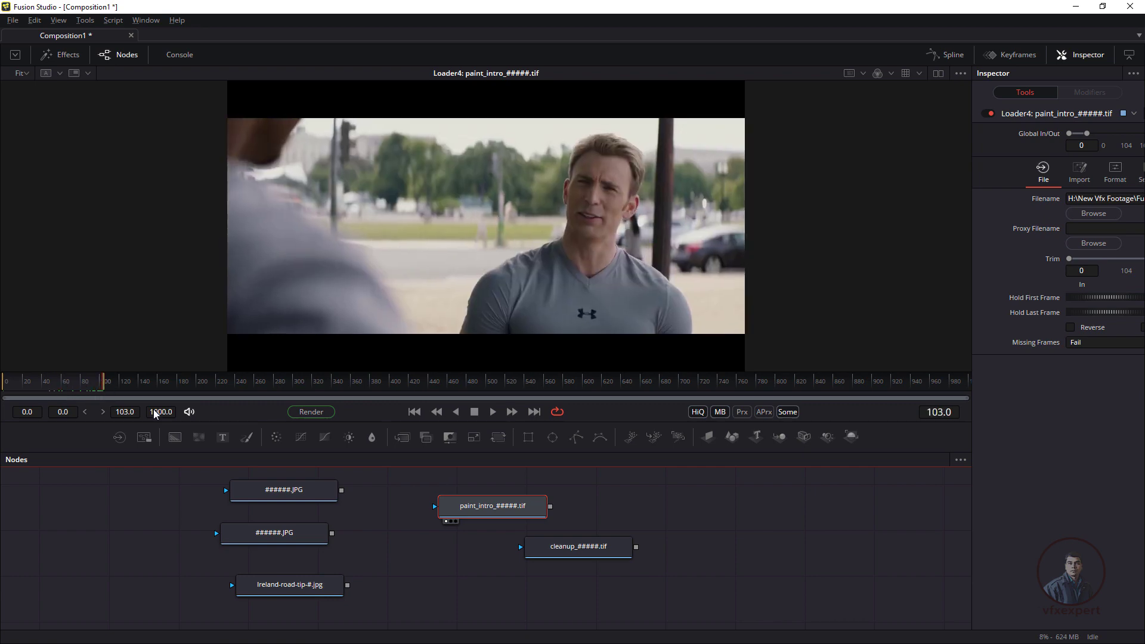
Step: Display the cleanup Loader in the viewer and scrub around the end of its range, finishing on frame 121
{"action": "left_click", "coordinate": [566, 551]}
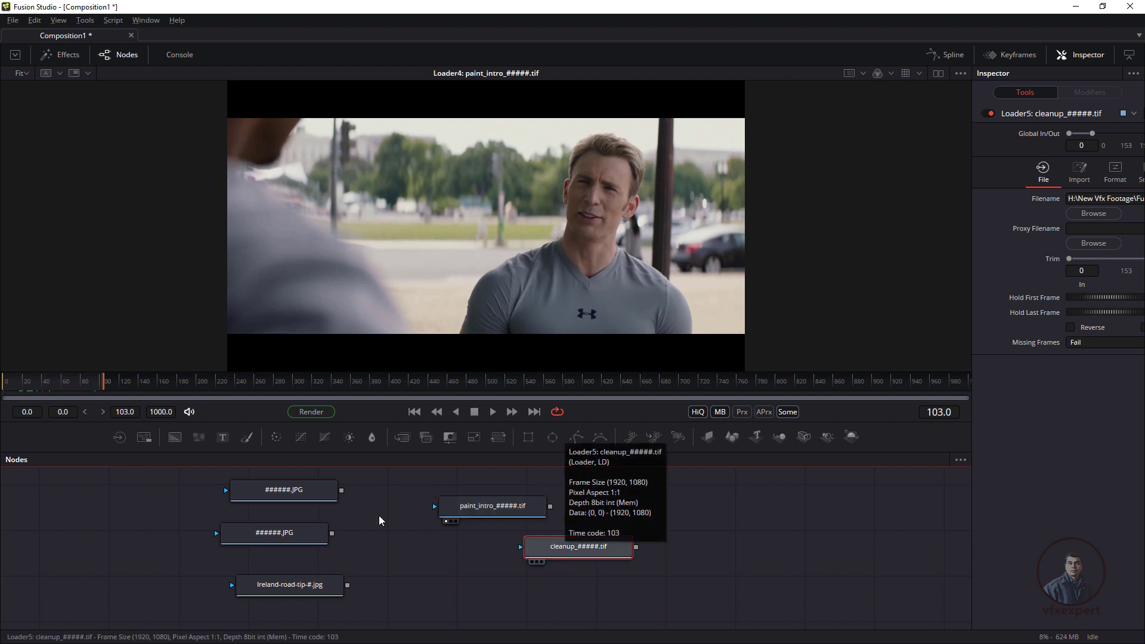
{"action": "key", "text": "1"}
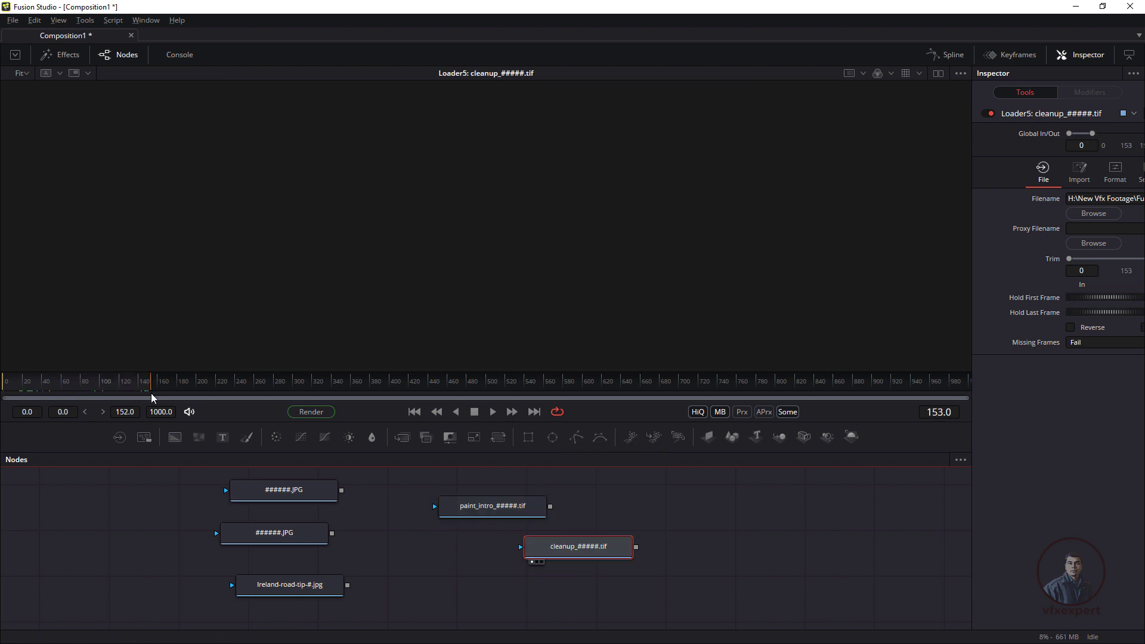
{"action": "left_click", "coordinate": [122, 389]}
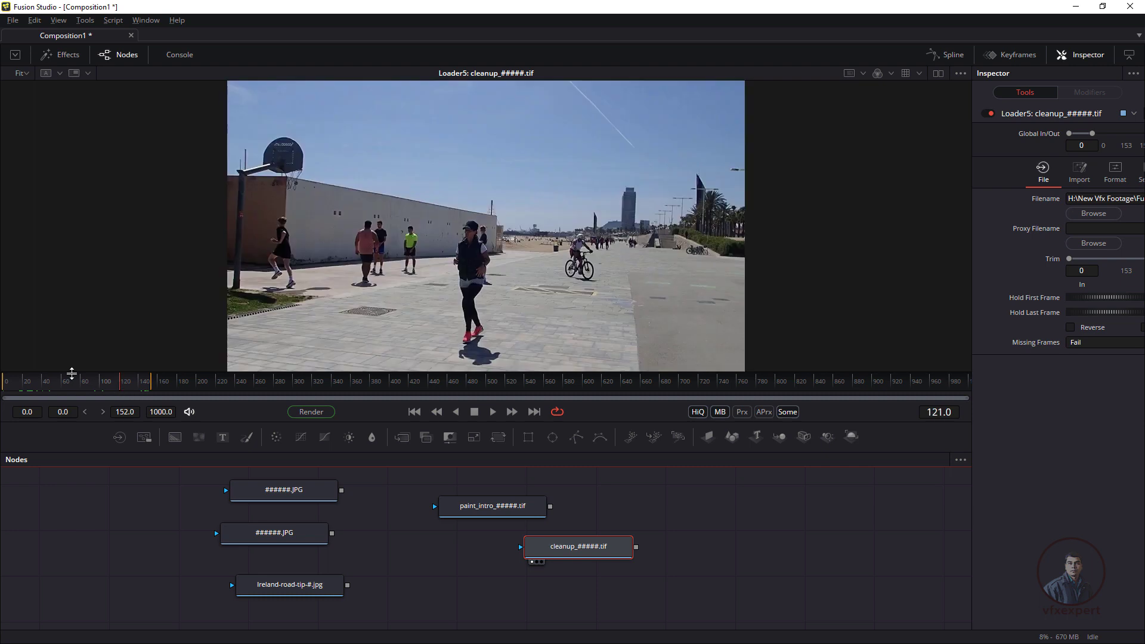
Step: Display the paint_intro Loader in the viewer again and play its sequence from frame 0
{"action": "left_click", "coordinate": [475, 507]}
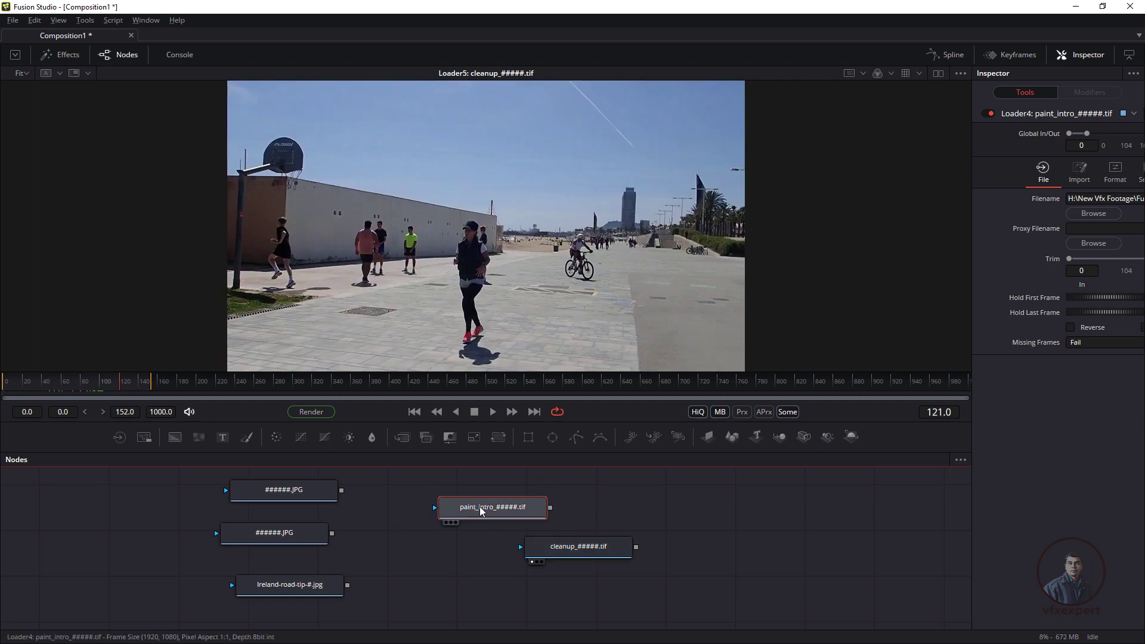
{"action": "left_click_drag", "start_coordinate": [482, 510], "coordinate": [329, 258]}
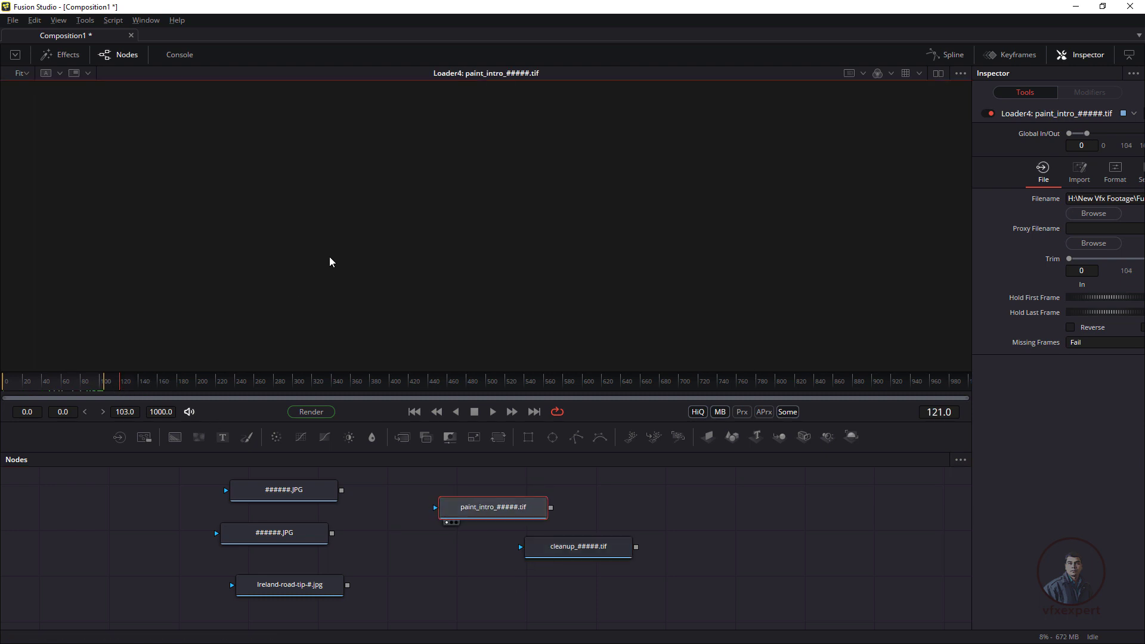
{"action": "left_click", "coordinate": [415, 412]}
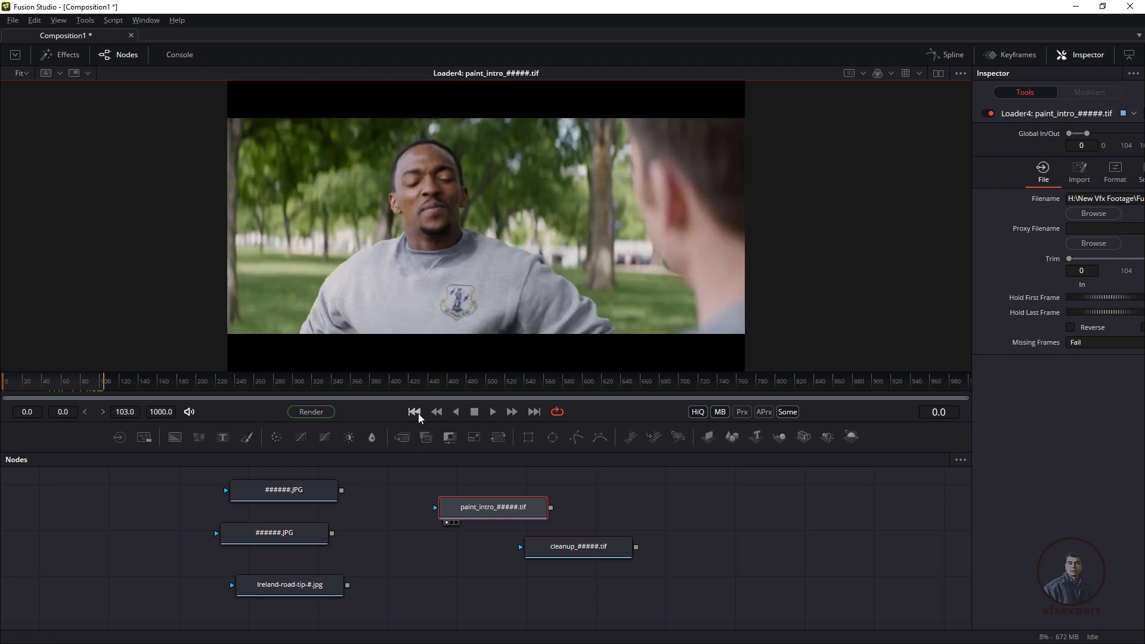
{"action": "left_click", "coordinate": [492, 412]}
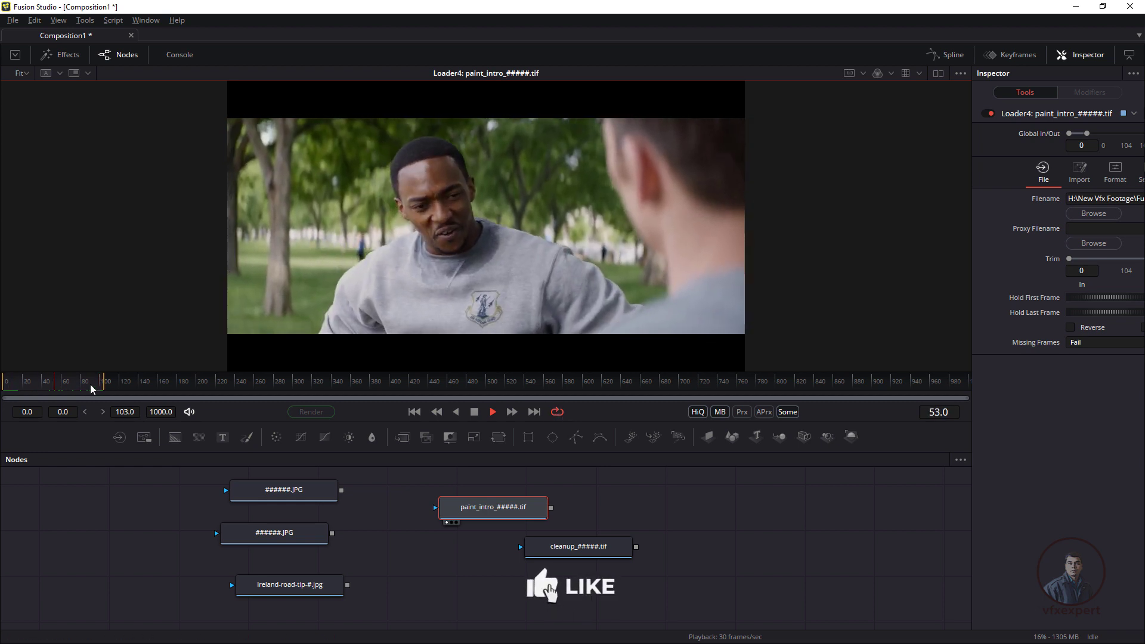
Step: Test forward and reverse playback of paint_intro with looping off, ending on frame 103 with looping turned back on
{"action": "left_click", "coordinate": [556, 411]}
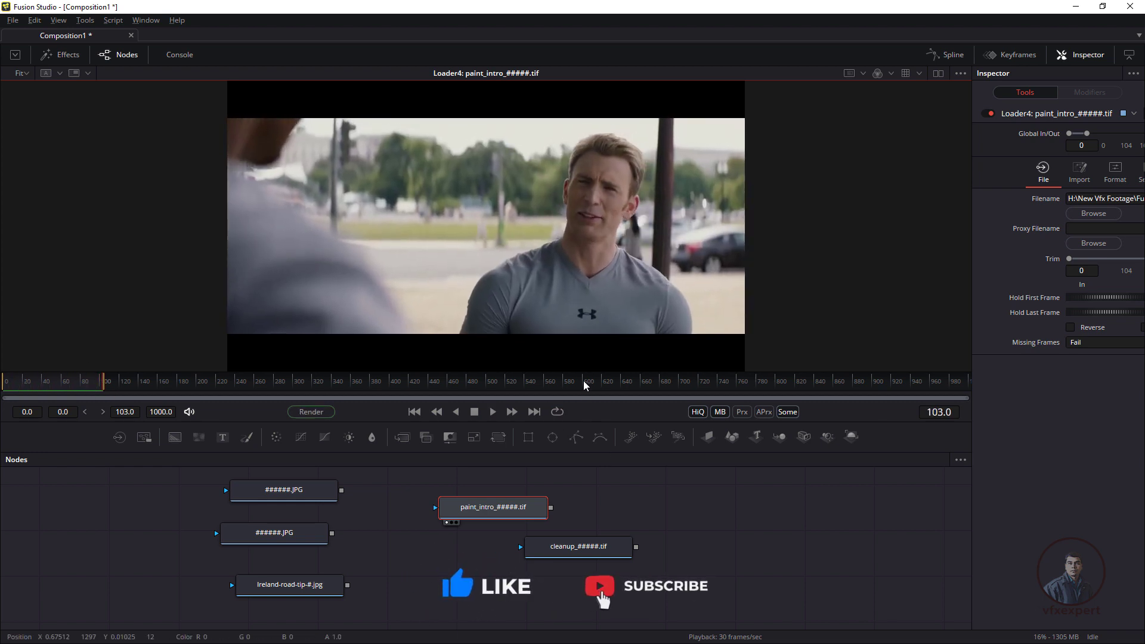
{"action": "left_click", "coordinate": [492, 411]}
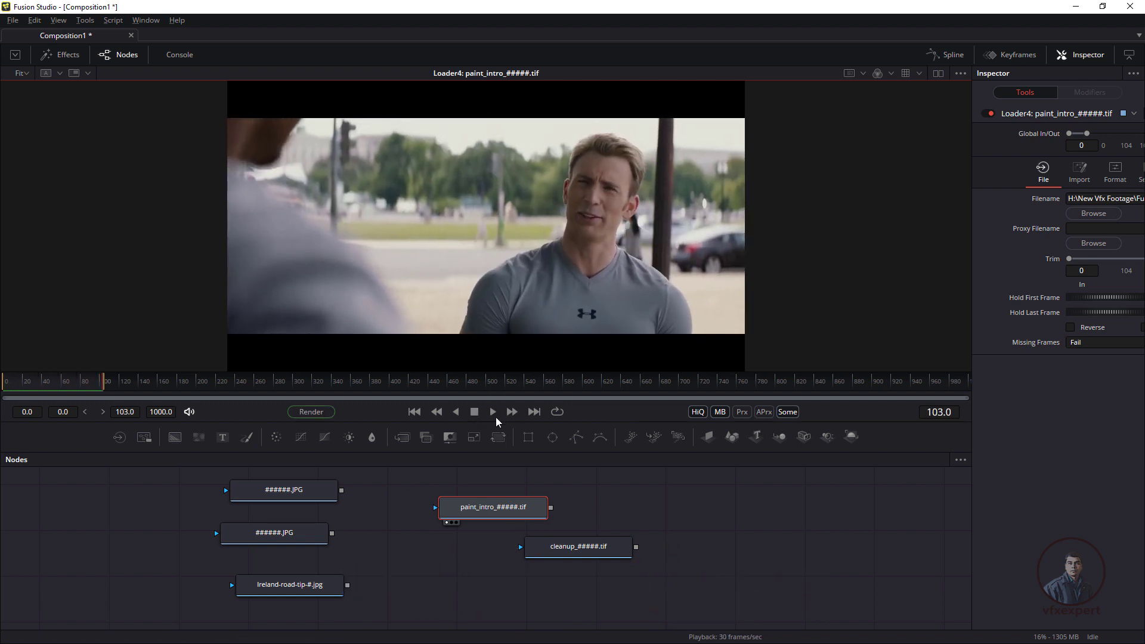
{"action": "left_click", "coordinate": [456, 412]}
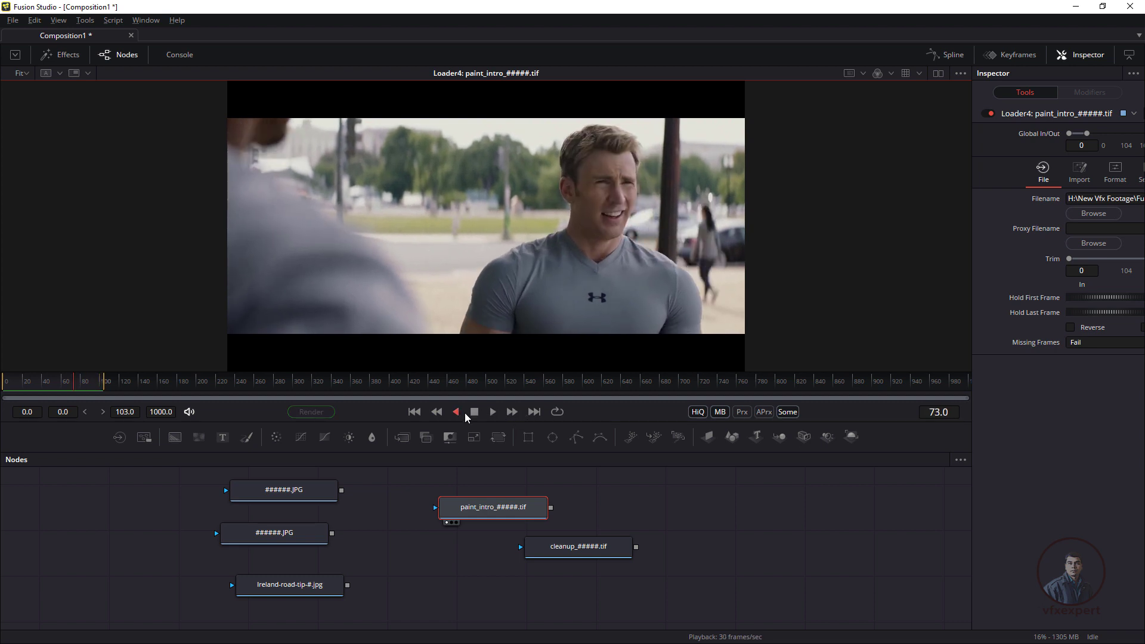
{"action": "left_click", "coordinate": [475, 413]}
{"action": "left_click", "coordinate": [512, 416]}
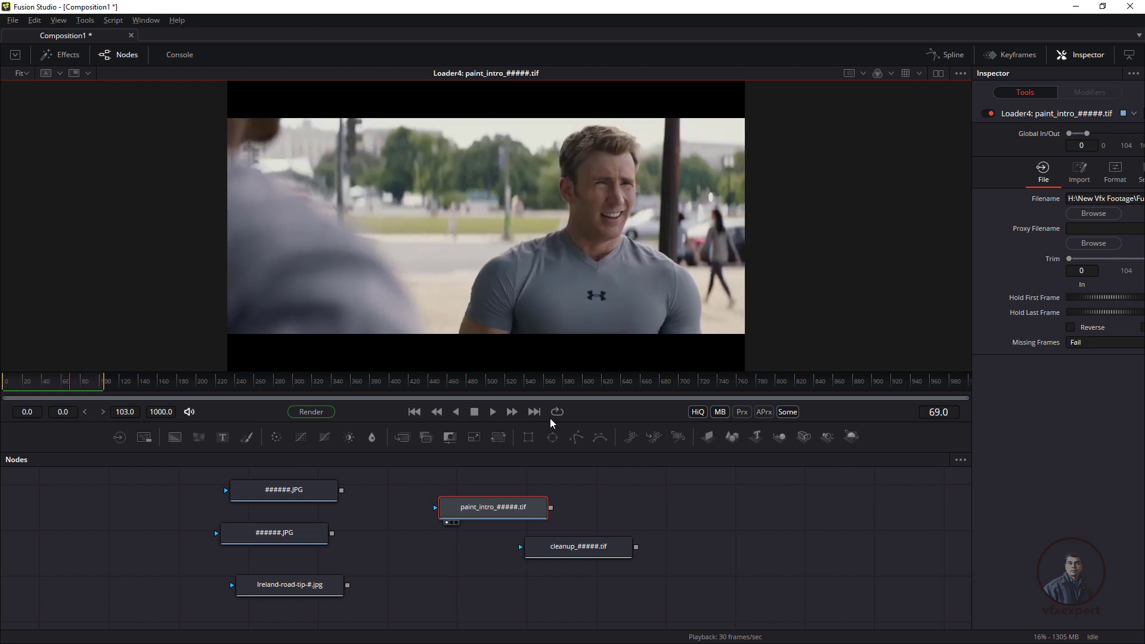
{"action": "left_click", "coordinate": [534, 412]}
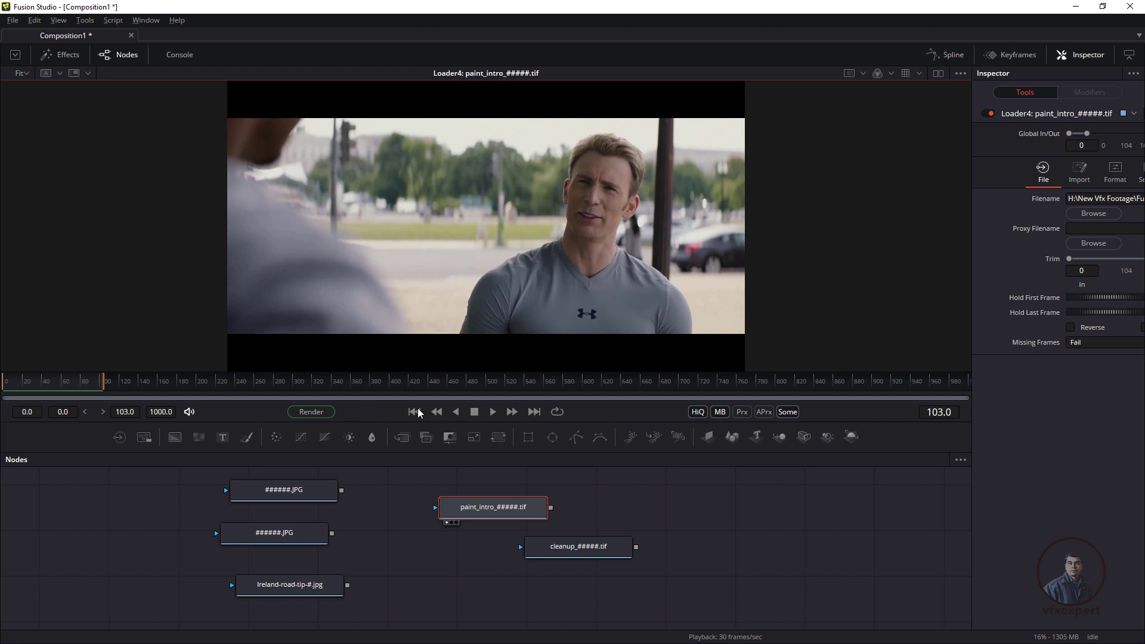
{"action": "left_click", "coordinate": [557, 411]}
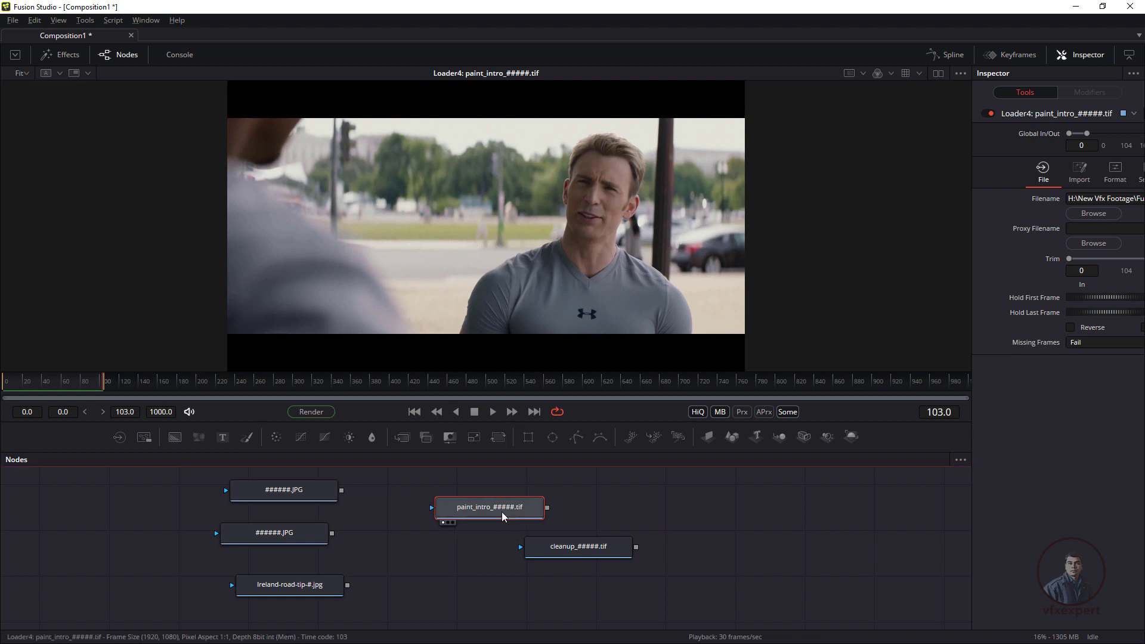
Step: Match the composition's global time range to the paint_intro sequence, frames 0 to 104, keeping its Loader beside the image Loaders
{"action": "left_click_drag", "start_coordinate": [510, 516], "coordinate": [471, 519]}
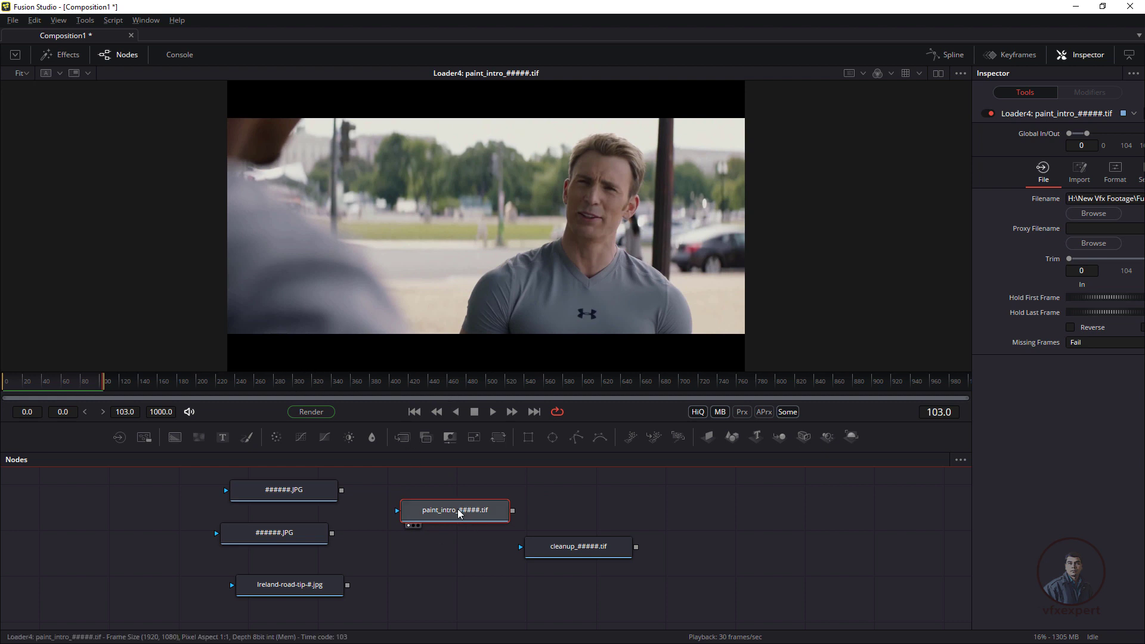
{"action": "mouse_move", "coordinate": [458, 519]}
{"action": "left_mouse_down"}
{"action": "mouse_move", "coordinate": [473, 517]}
{"action": "mouse_move", "coordinate": [428, 508]}
{"action": "mouse_move", "coordinate": [436, 515]}
{"action": "left_mouse_up"}
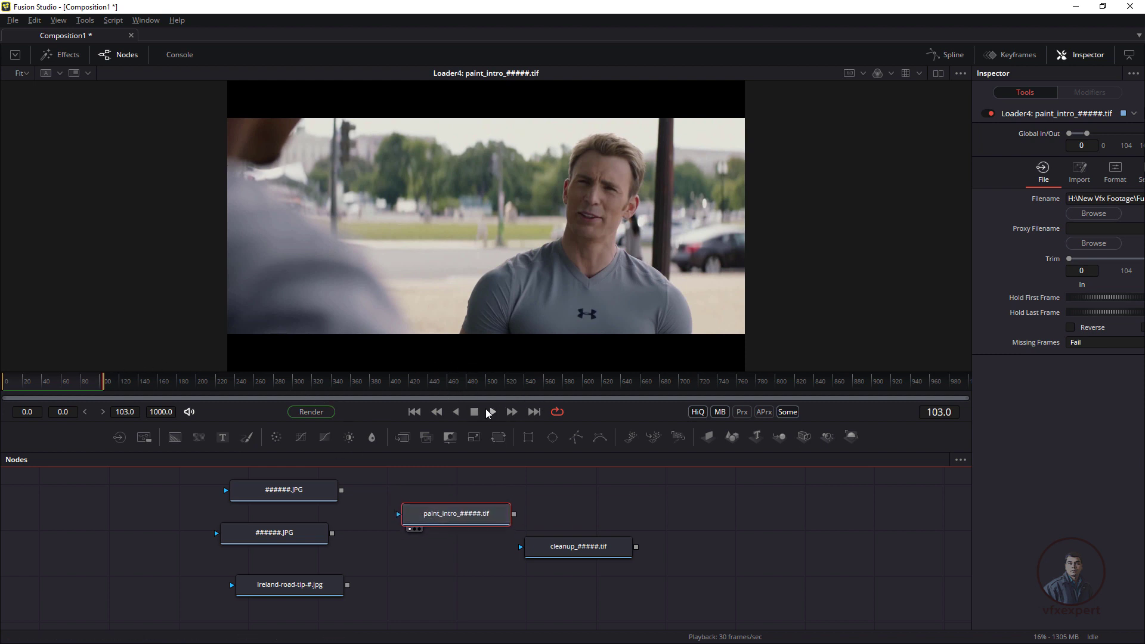
{"action": "mouse_move", "coordinate": [469, 519]}
{"action": "left_mouse_down"}
{"action": "mouse_move", "coordinate": [445, 518]}
{"action": "mouse_move", "coordinate": [461, 515]}
{"action": "left_mouse_up"}
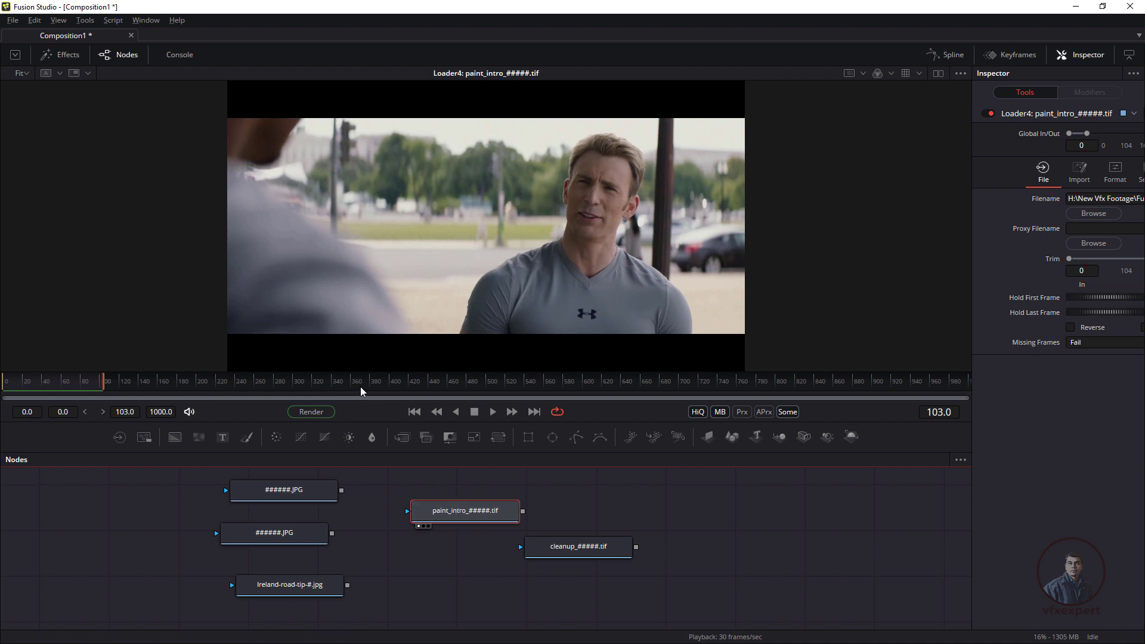
{"action": "mouse_move", "coordinate": [453, 514]}
{"action": "left_mouse_down"}
{"action": "mouse_move", "coordinate": [465, 517]}
{"action": "mouse_move", "coordinate": [428, 502]}
{"action": "left_mouse_up"}
{"action": "key", "text": "ctrl+z"}
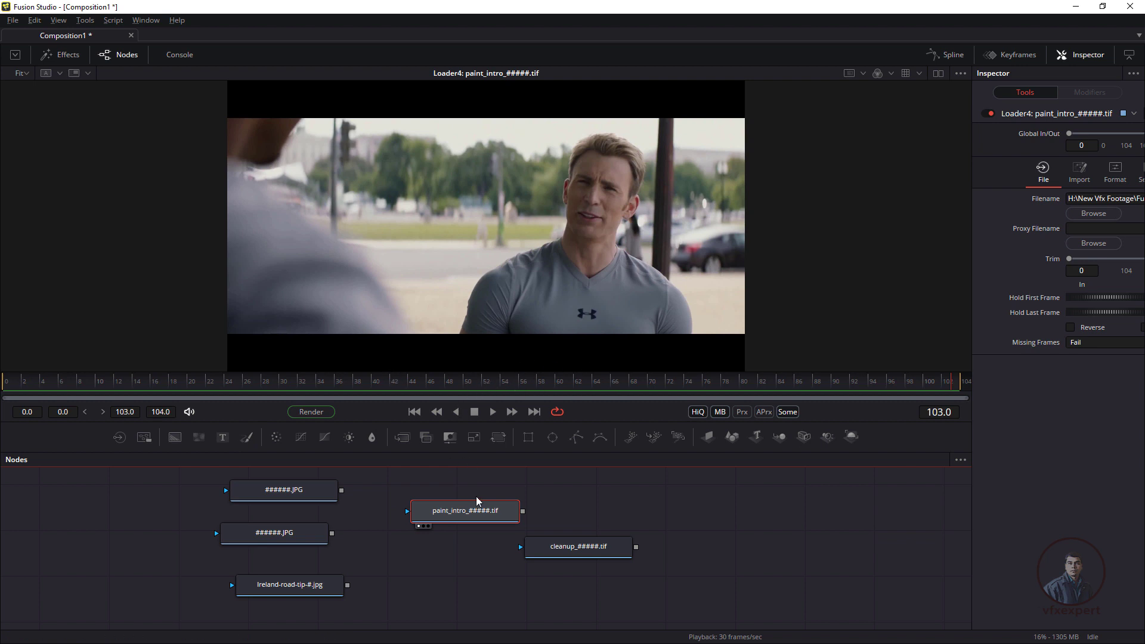
{"action": "left_click_drag", "start_coordinate": [477, 520], "coordinate": [467, 522]}
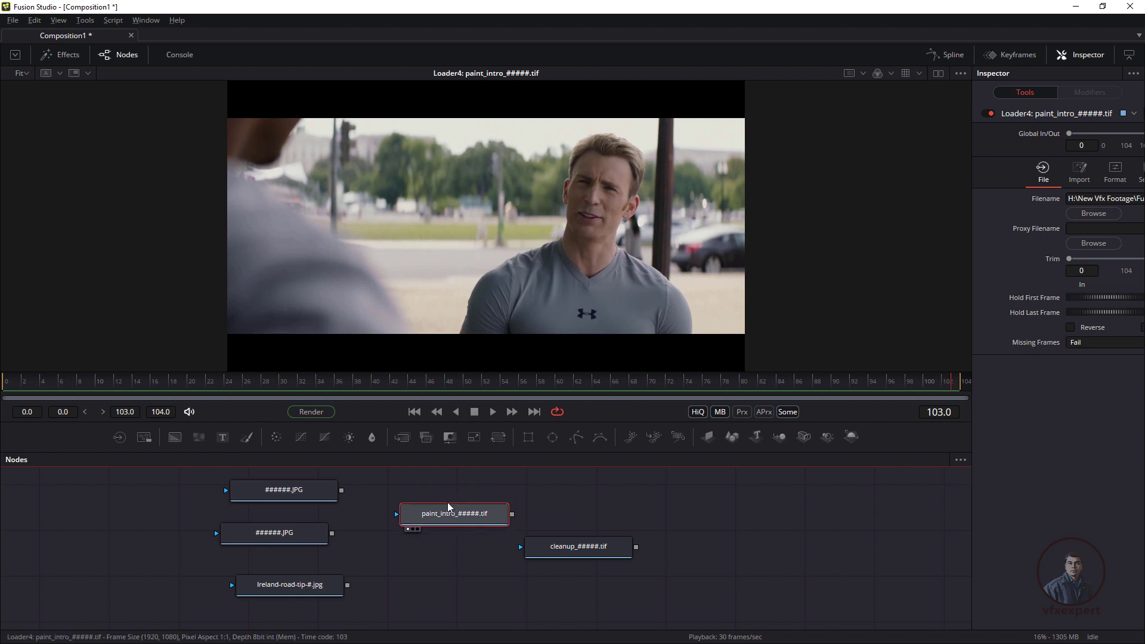
Step: Play the paint_intro sequence from frame 0 over the full timeline range, and stop playback
{"action": "left_click", "coordinate": [414, 411]}
{"action": "left_click", "coordinate": [493, 412]}
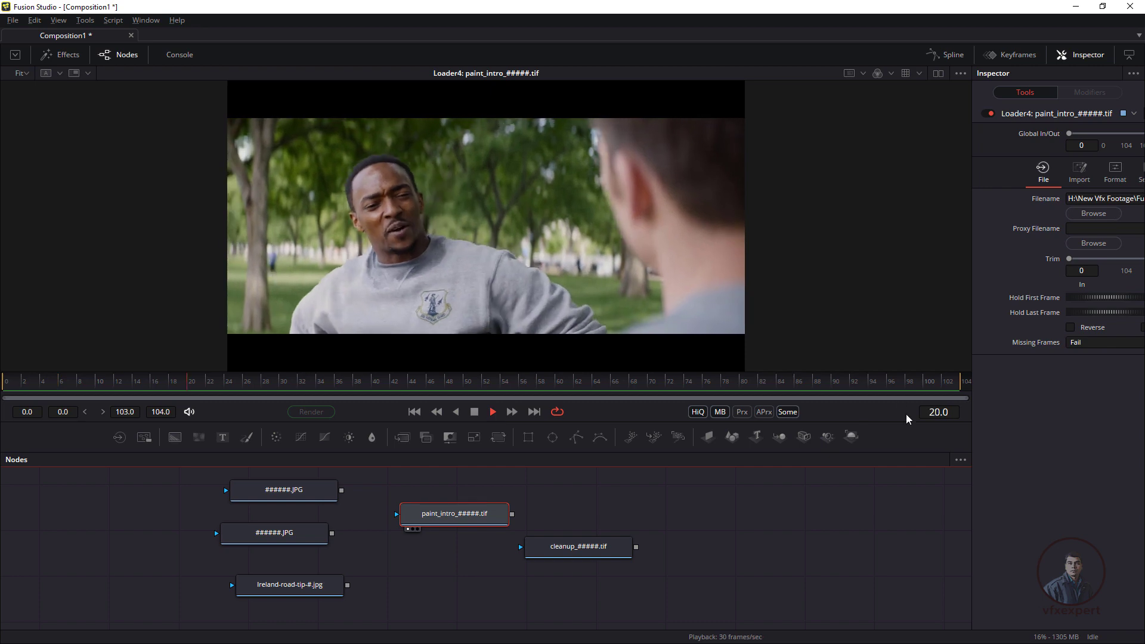
{"action": "left_click", "coordinate": [474, 411]}
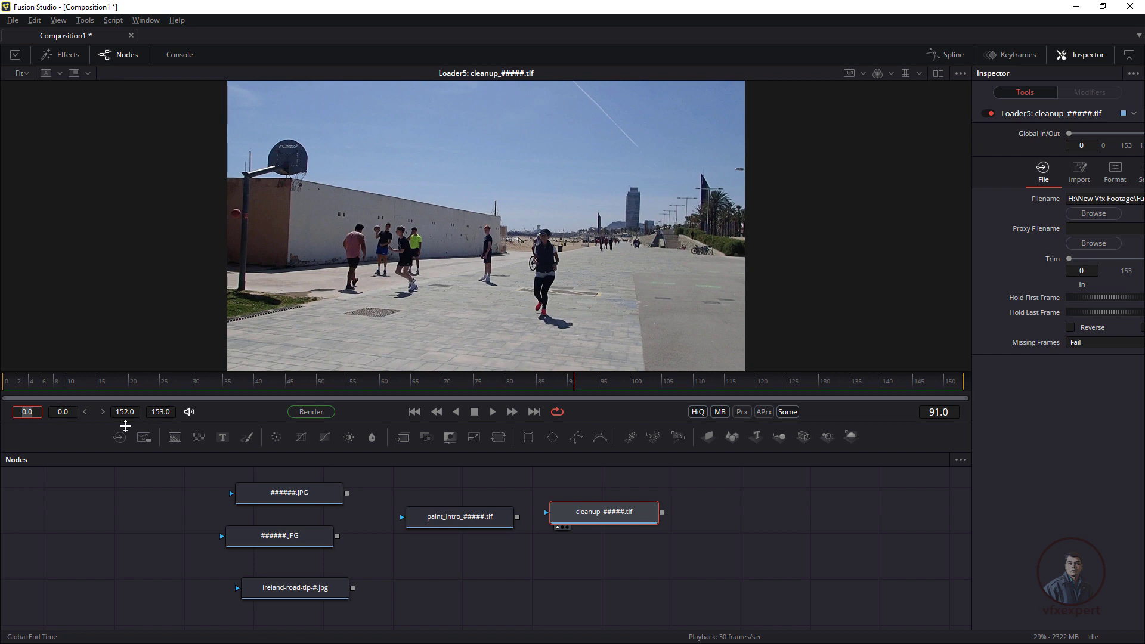
Step: Set the timeline's render range for the cleanup sequence to start at frame 20 and end at frame 100
{"action": "left_click", "coordinate": [31, 412]}
{"action": "left_click", "coordinate": [164, 411]}
{"action": "left_click", "coordinate": [67, 412]}
{"action": "mouse_move", "coordinate": [118, 381]}
{"action": "left_mouse_down"}
{"action": "mouse_move", "coordinate": [399, 392]}
{"action": "mouse_move", "coordinate": [123, 387]}
{"action": "left_mouse_up"}
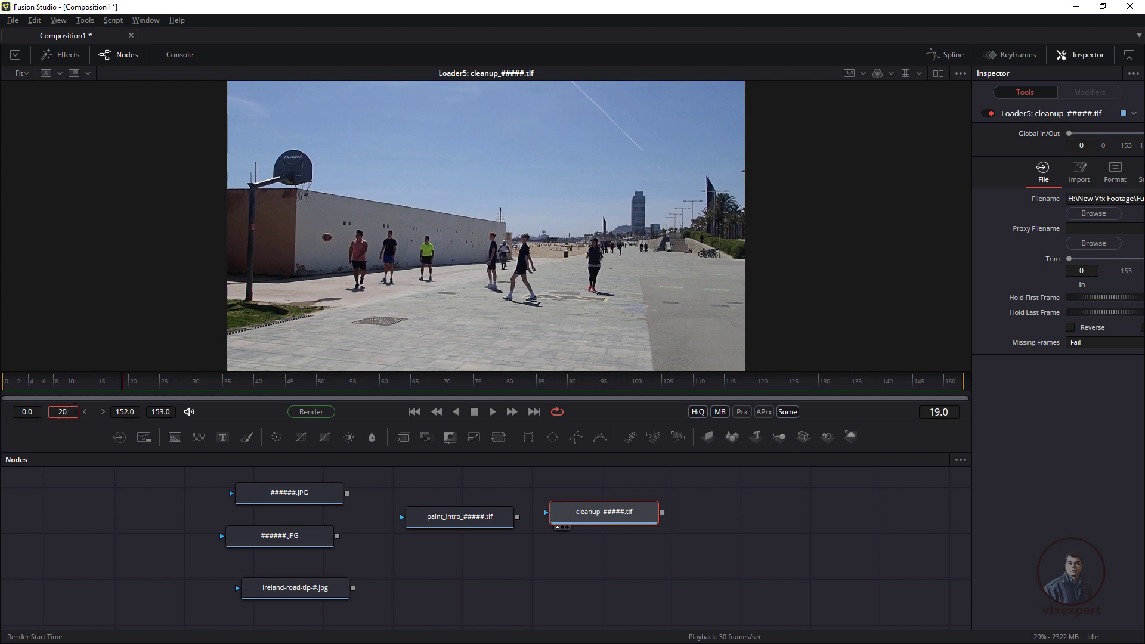
{"action": "left_click", "coordinate": [124, 411]}
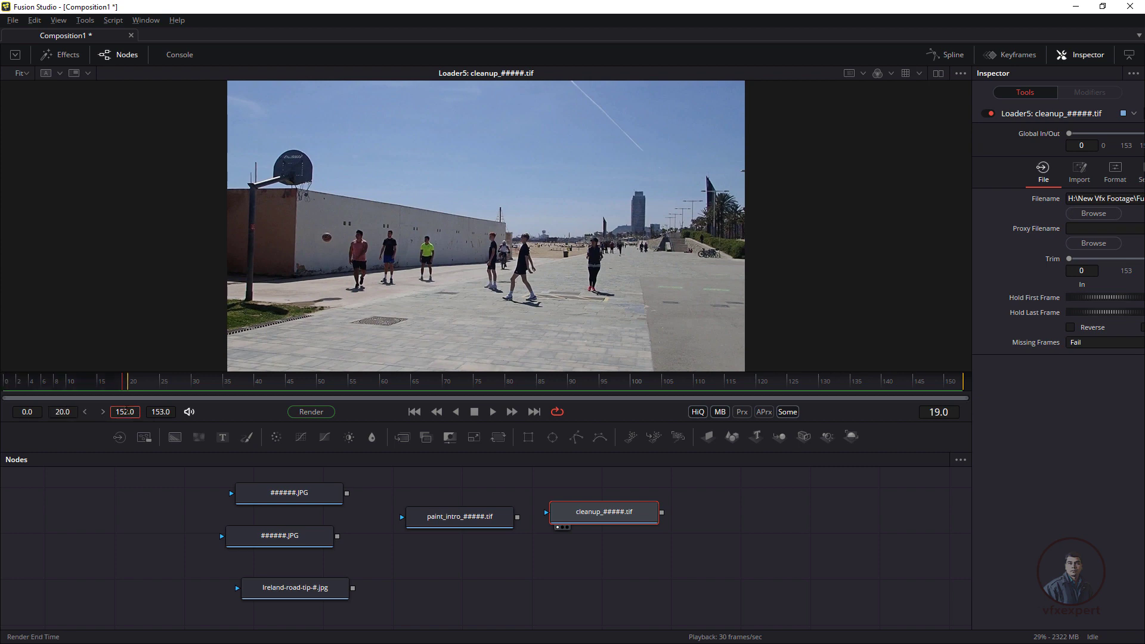
{"action": "double_click", "coordinate": [125, 412]}
{"action": "type", "text": "100"}
{"action": "key", "text": "Return"}
Step: Play the cleanup sequence within the render range, stop playback, and move the playhead to frame 34
{"action": "left_click", "coordinate": [493, 413]}
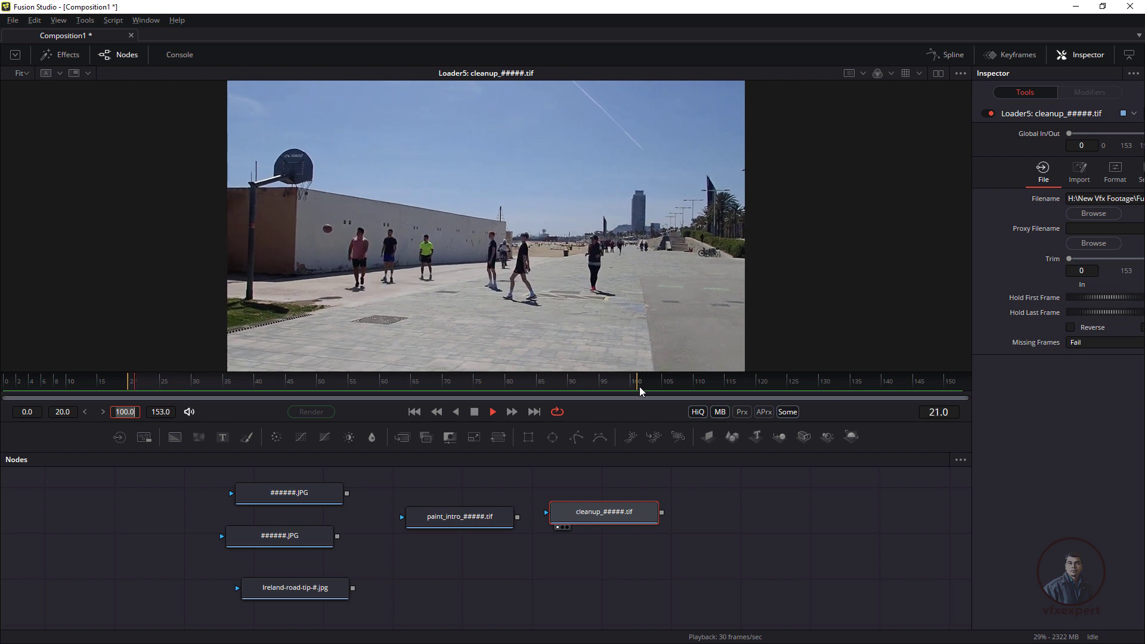
{"action": "left_click", "coordinate": [475, 412]}
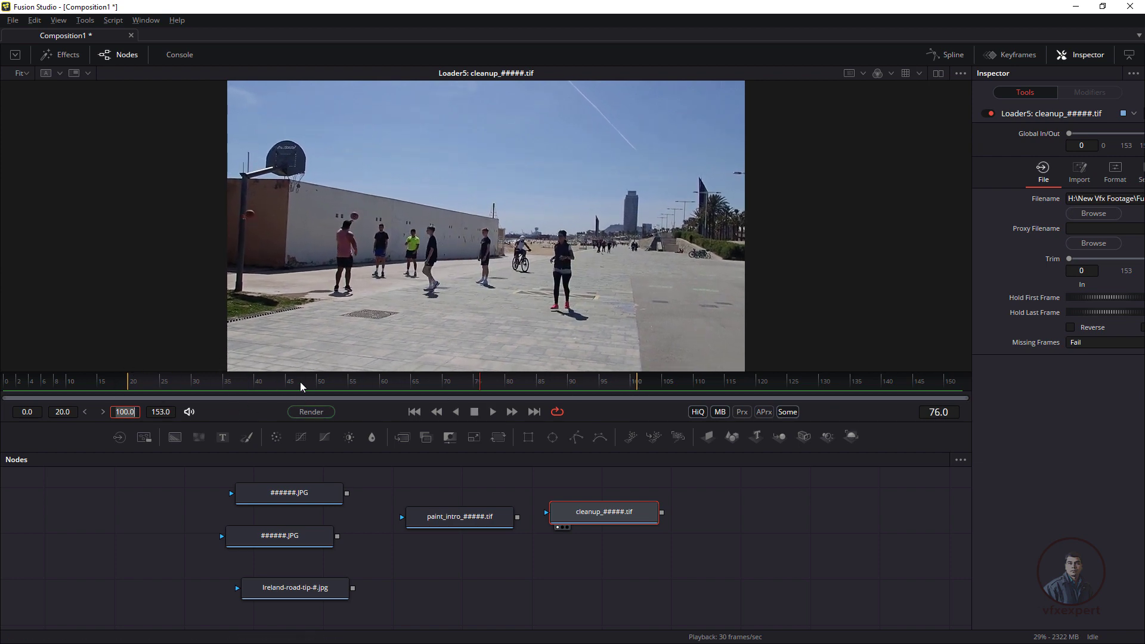
{"action": "left_click", "coordinate": [217, 382]}
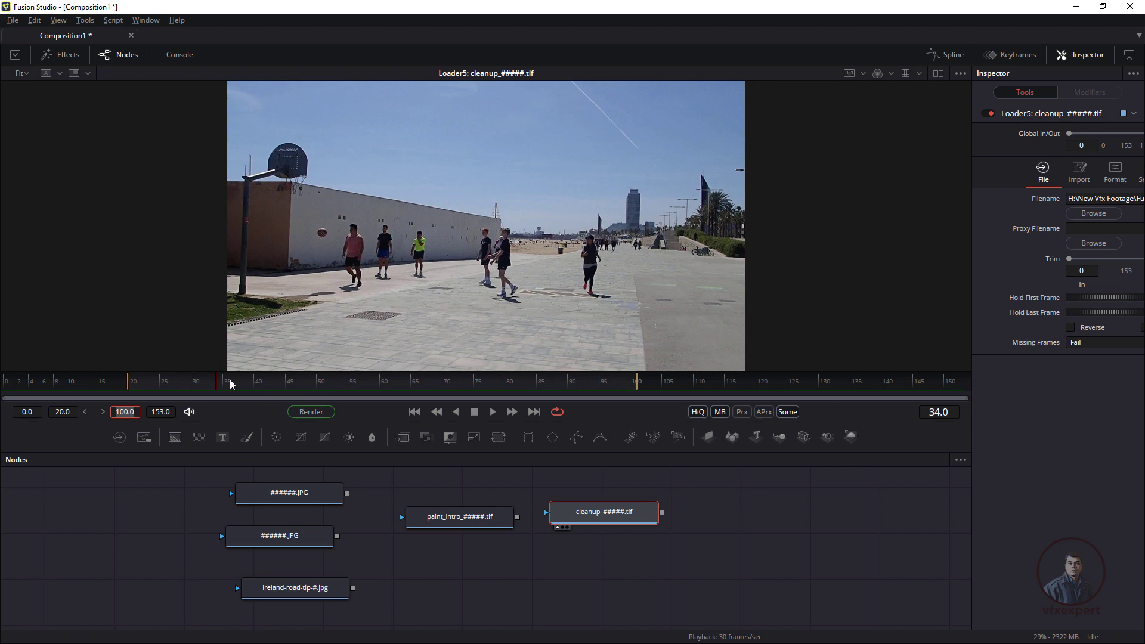
Step: Mark render ranges of frames 37 to 63 and 74 to 93 directly on the time ruler, and test playback of the second
{"action": "left_click_drag", "start_coordinate": [231, 384], "coordinate": [303, 384]}
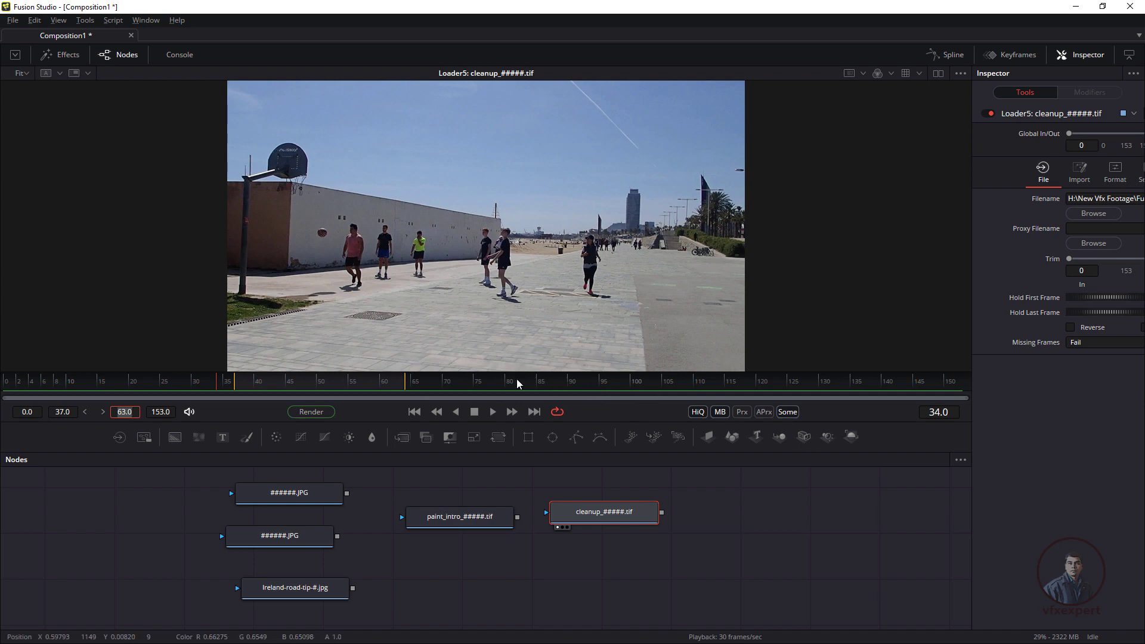
{"action": "left_click_drag", "start_coordinate": [471, 378], "coordinate": [495, 385]}
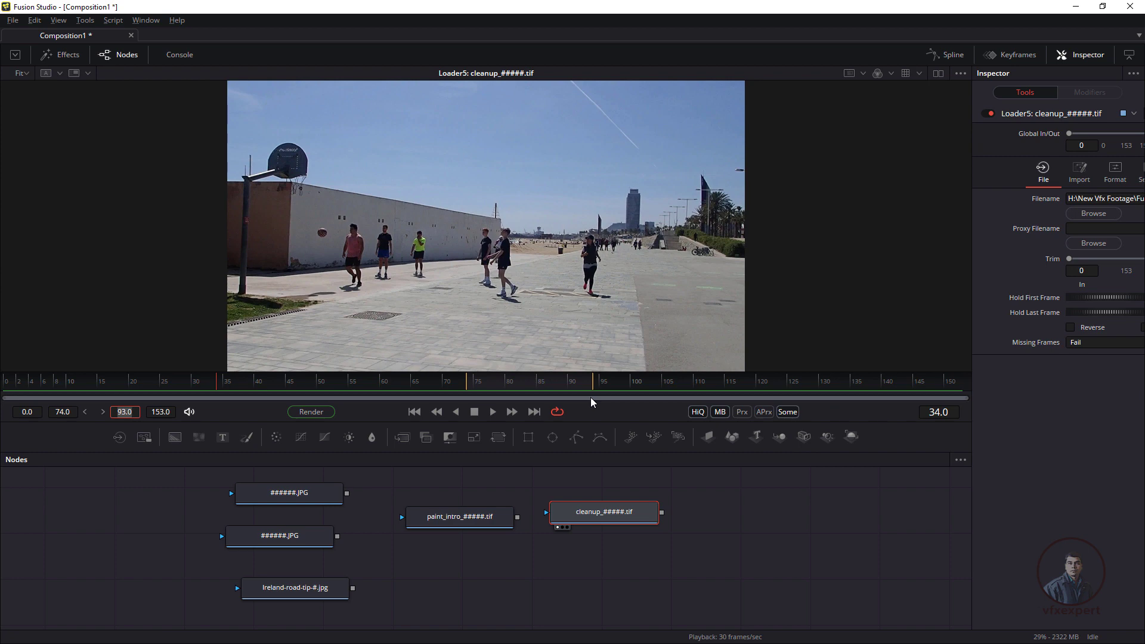
{"action": "left_click", "coordinate": [493, 412]}
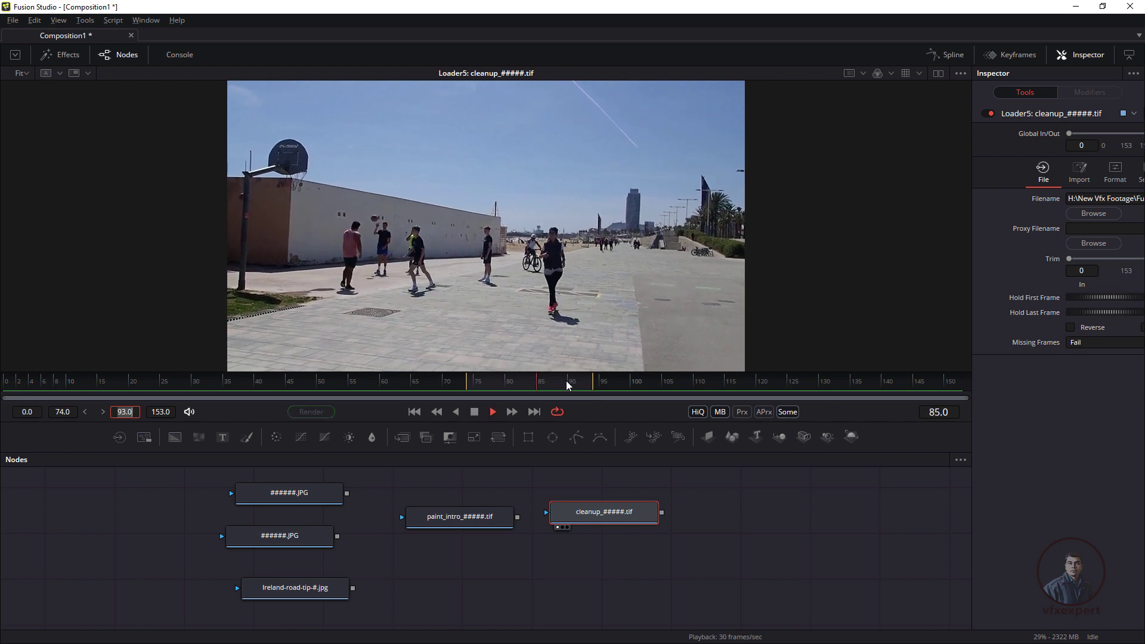
{"action": "key", "text": "space"}
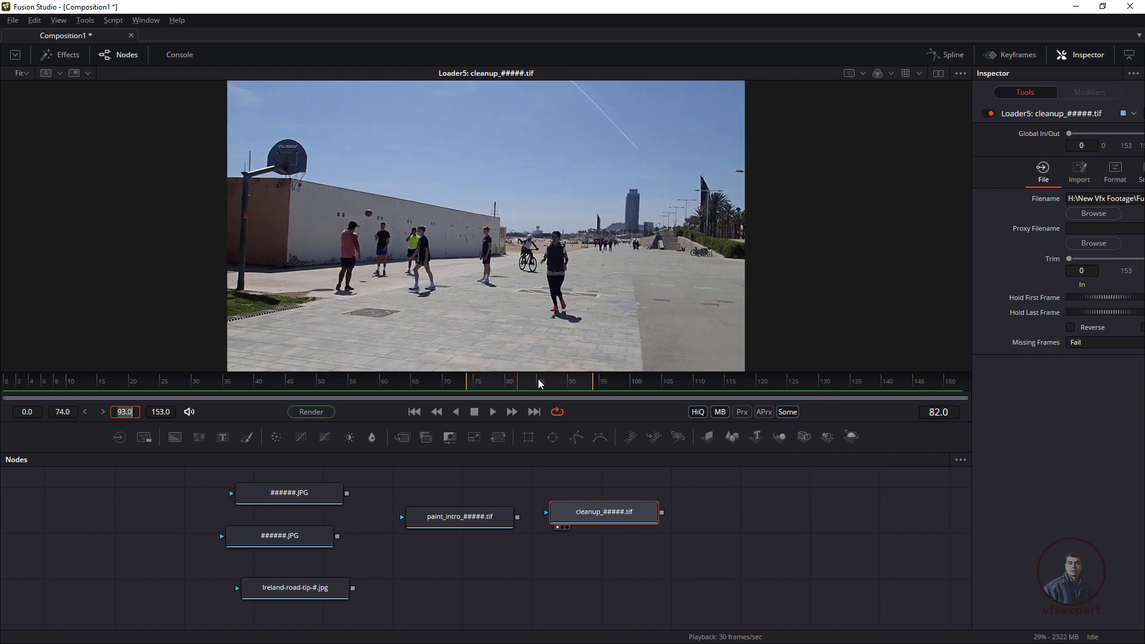
Step: Reset the render range with Auto Render Range and play the cleanup sequence from frame 0
{"action": "right_click", "coordinate": [539, 383]}
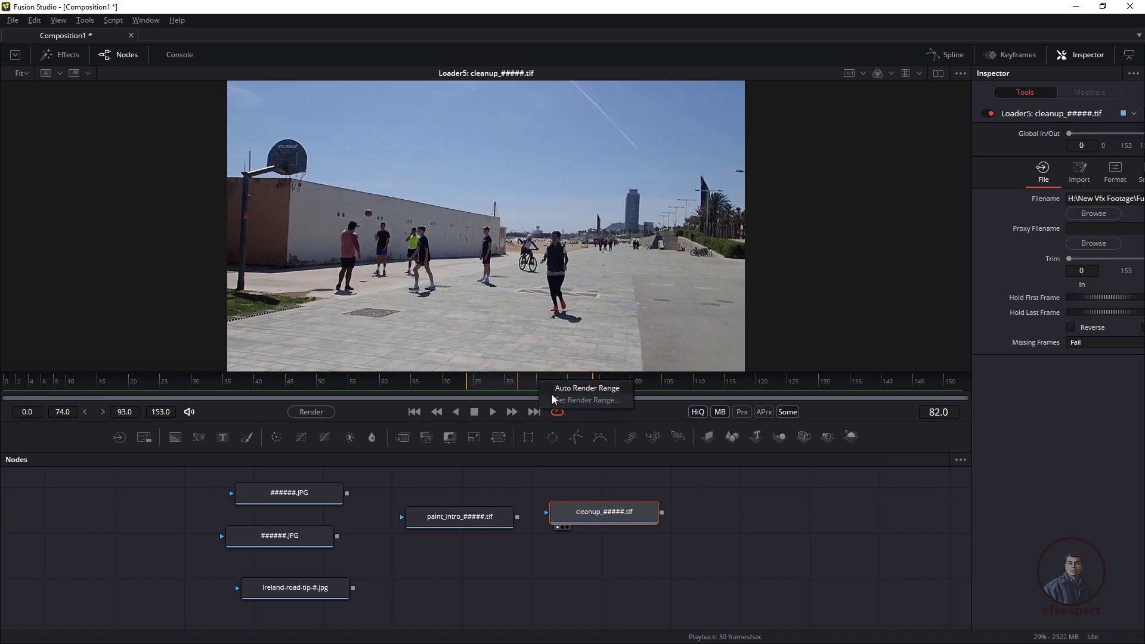
{"action": "left_click", "coordinate": [587, 387]}
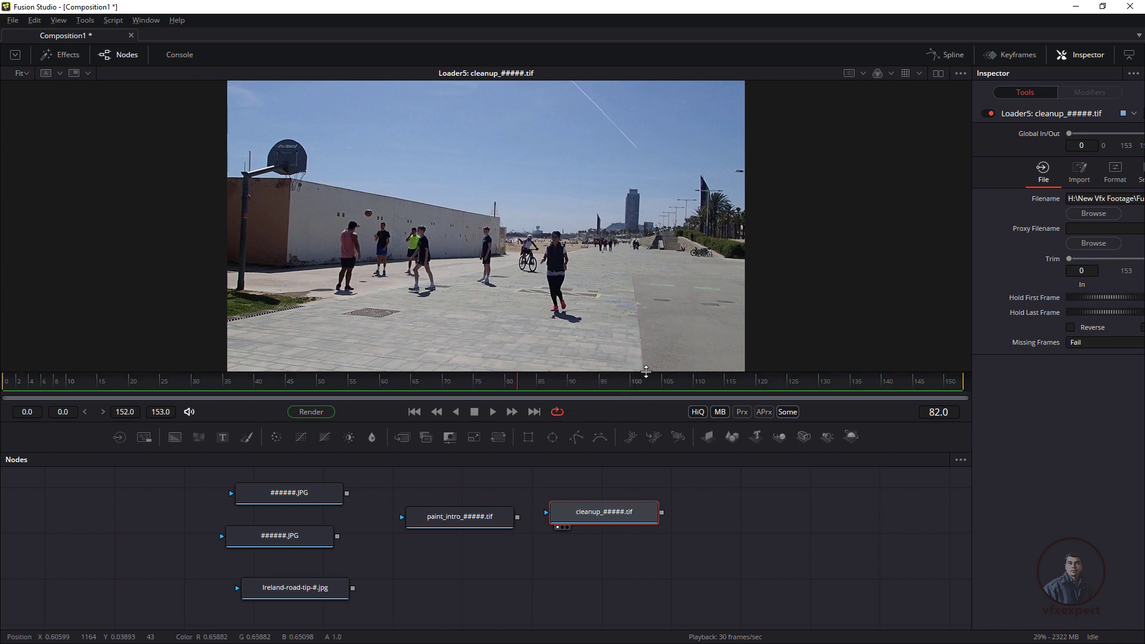
{"action": "left_click", "coordinate": [413, 411]}
{"action": "left_click", "coordinate": [494, 411]}
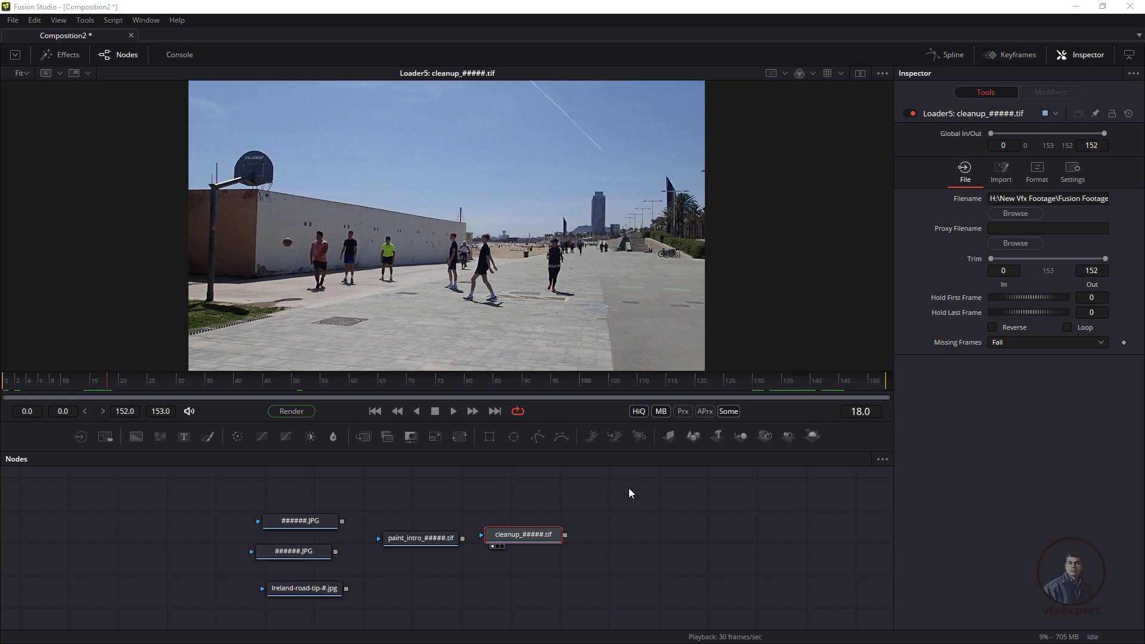
Step: Import road_track.mp4 from the New Vfx Footage > Fusion Footages folder in File Explorer as a Loader in the node graph
{"action": "key", "text": "super+e"}
{"action": "left_click", "coordinate": [1107, 7]}
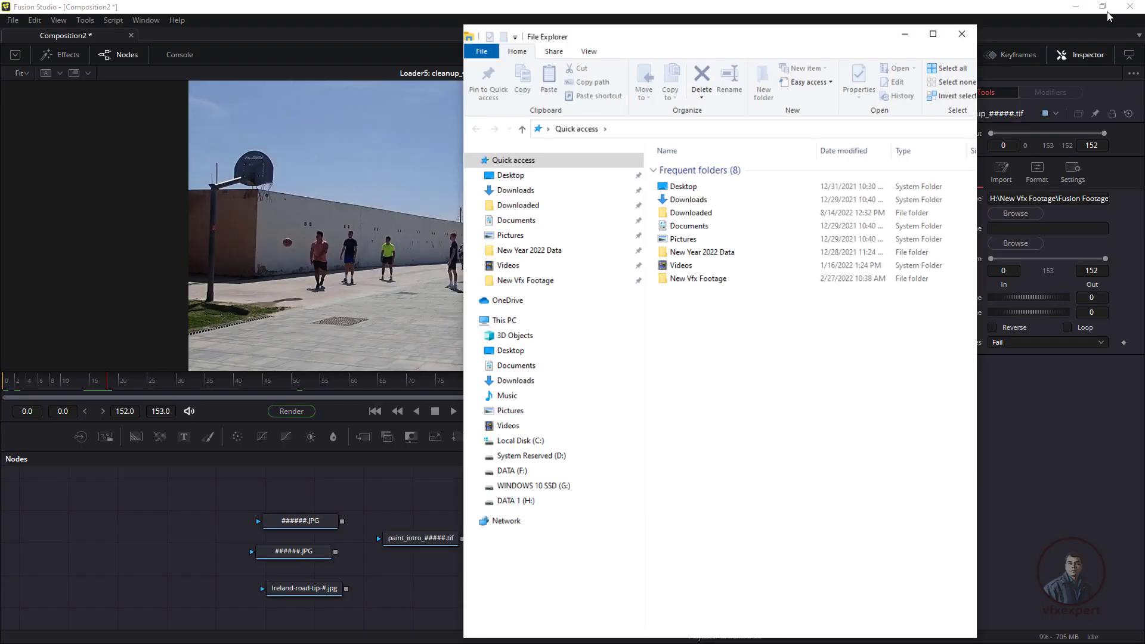
{"action": "double_click", "coordinate": [698, 278]}
{"action": "double_click", "coordinate": [865, 418]}
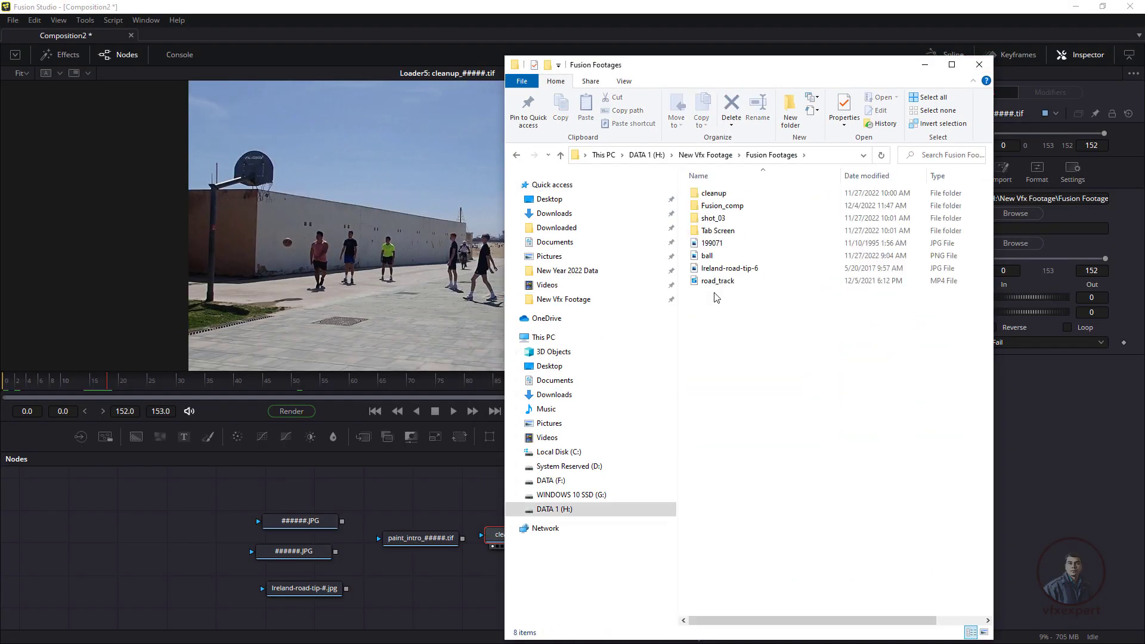
{"action": "left_click", "coordinate": [724, 283]}
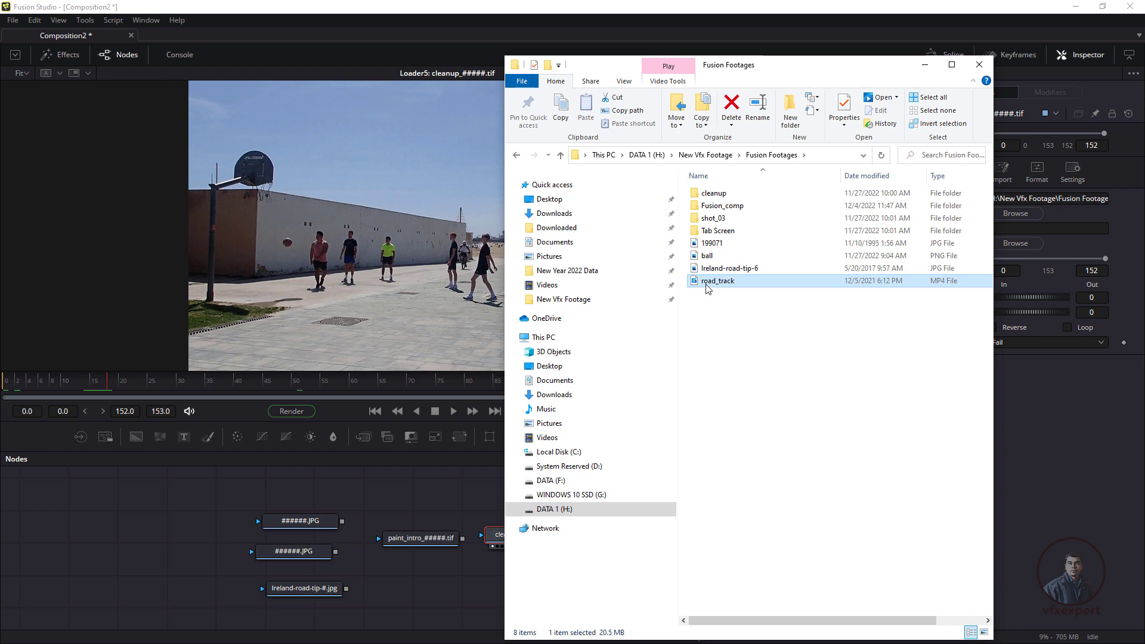
{"action": "left_click_drag", "start_coordinate": [709, 282], "coordinate": [384, 500]}
Step: Import the Tab Screen folder's planer_screeen image sequence as a Loader, and return to Fusion Studio with File Explorer minimized
{"action": "left_click", "coordinate": [734, 232]}
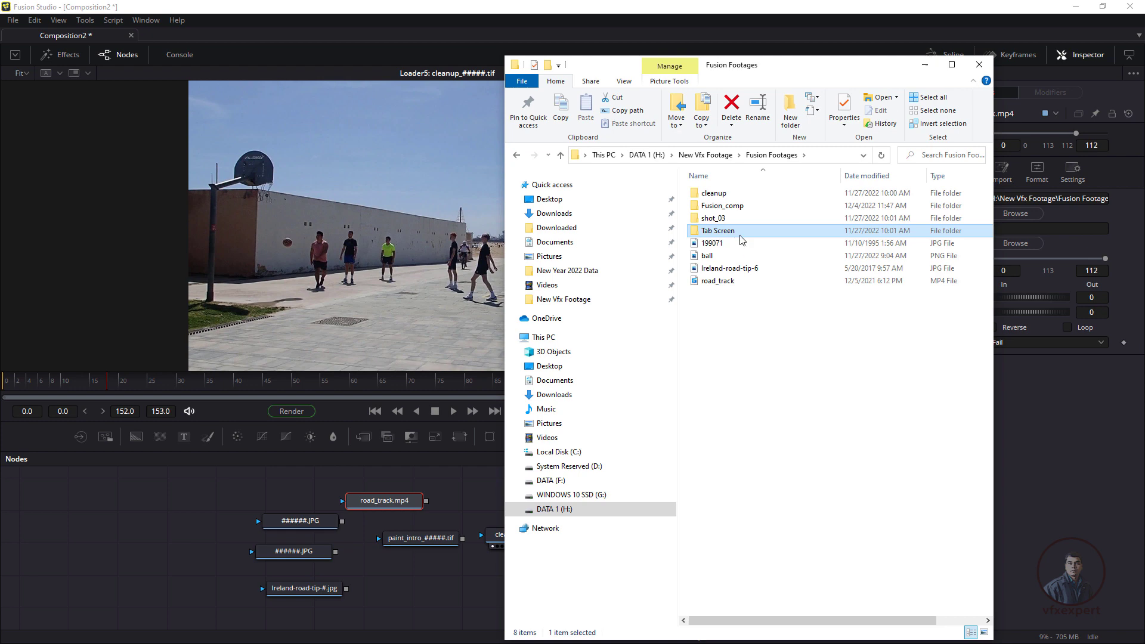
{"action": "double_click", "coordinate": [742, 237]}
{"action": "left_click", "coordinate": [737, 218]}
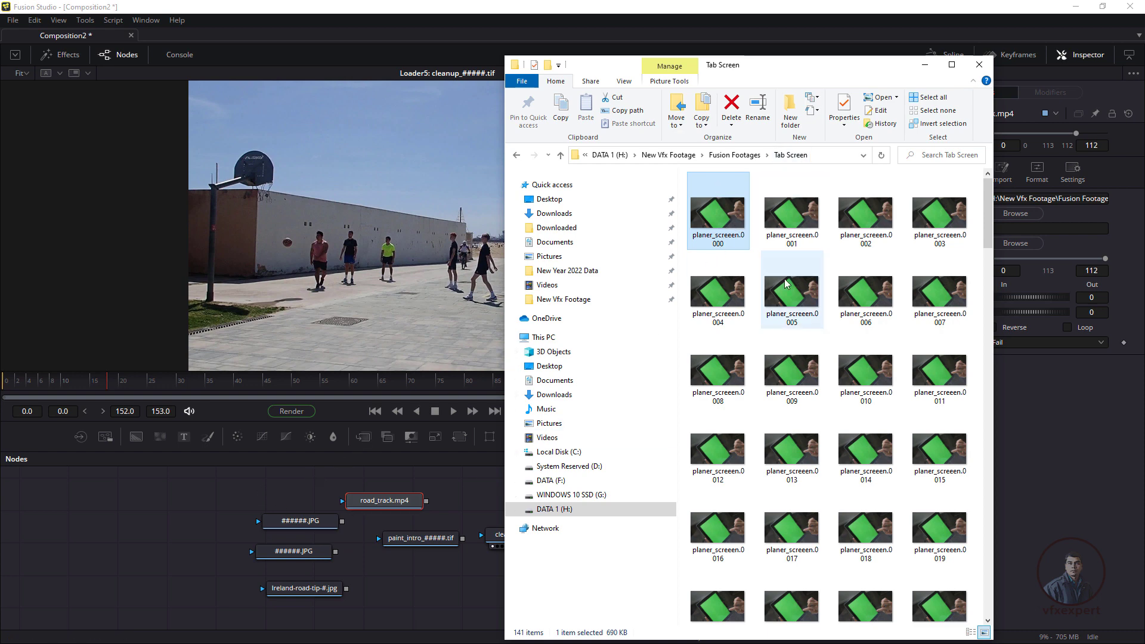
{"action": "left_click", "coordinate": [518, 155]}
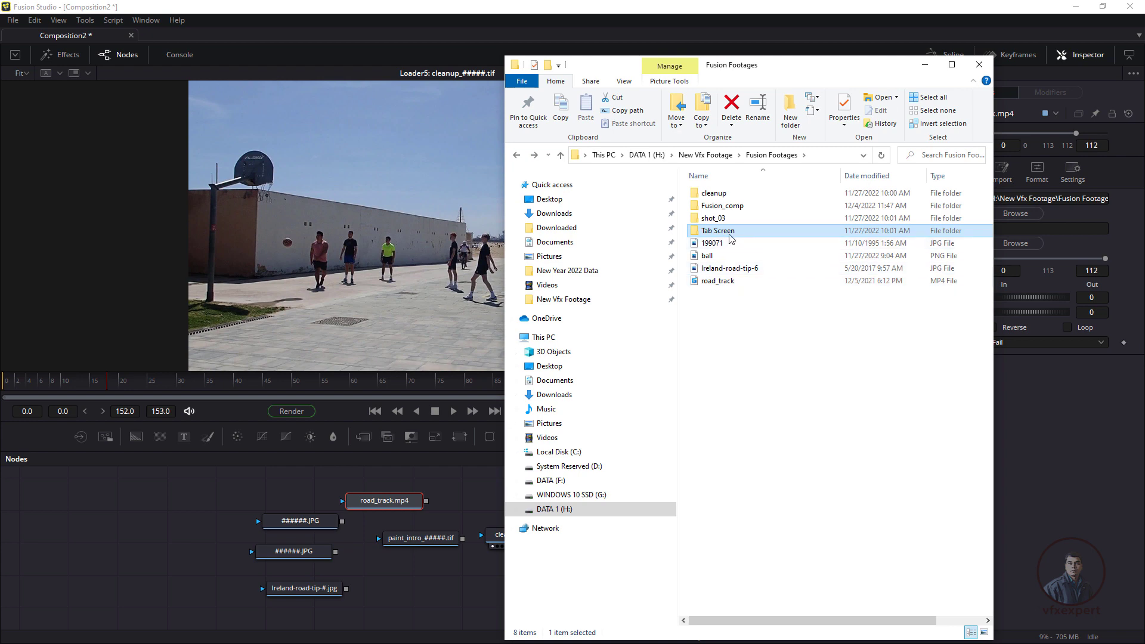
{"action": "left_click_drag", "start_coordinate": [732, 232], "coordinate": [168, 531]}
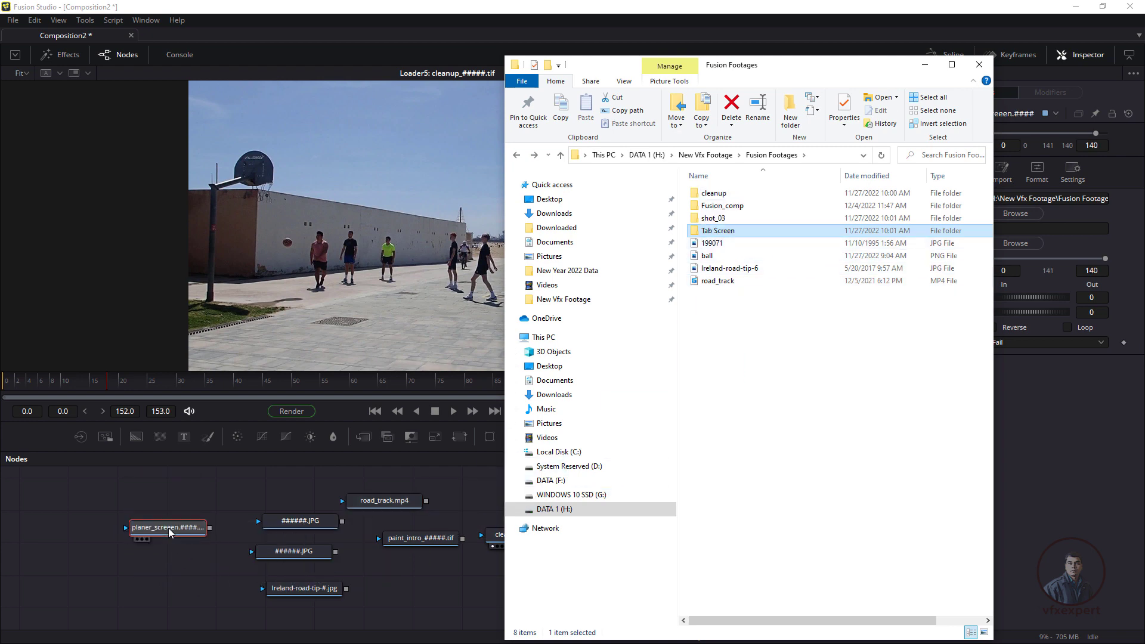
{"action": "left_click", "coordinate": [925, 64]}
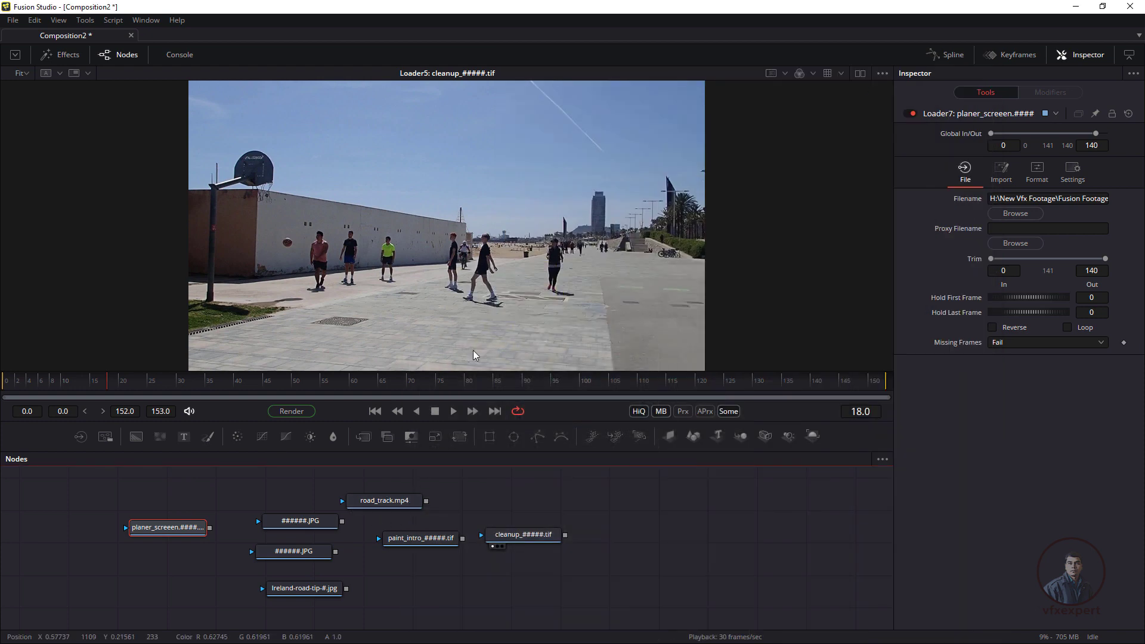
Step: Display road_track.mp4 in the viewer with the timeline range matched to the clip, and play it
{"action": "left_click", "coordinate": [388, 504]}
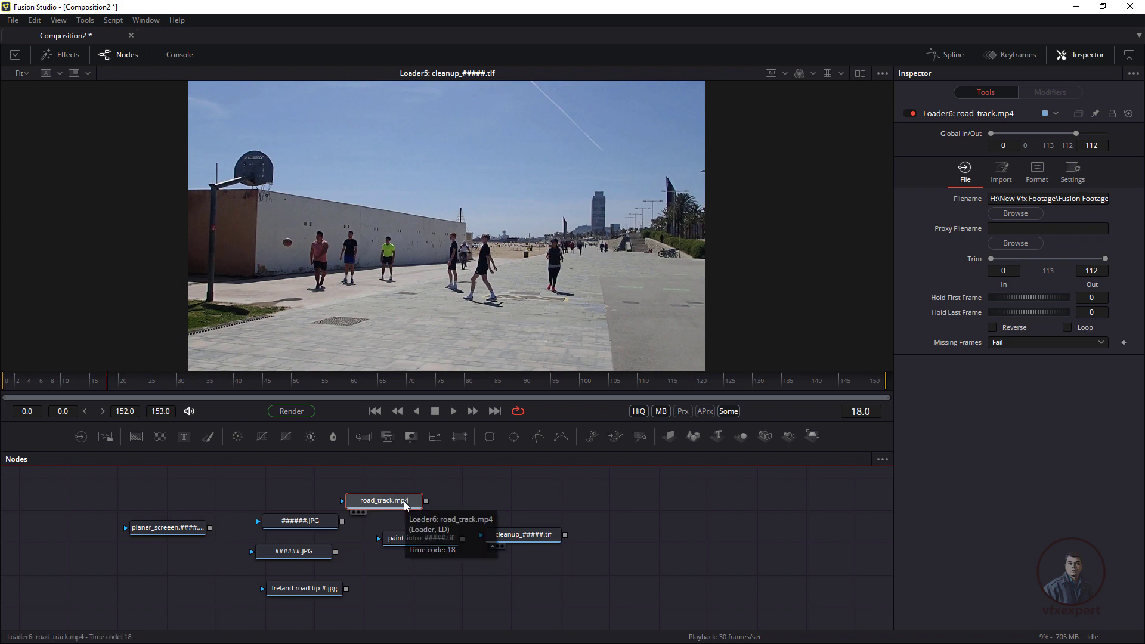
{"action": "key", "text": "1"}
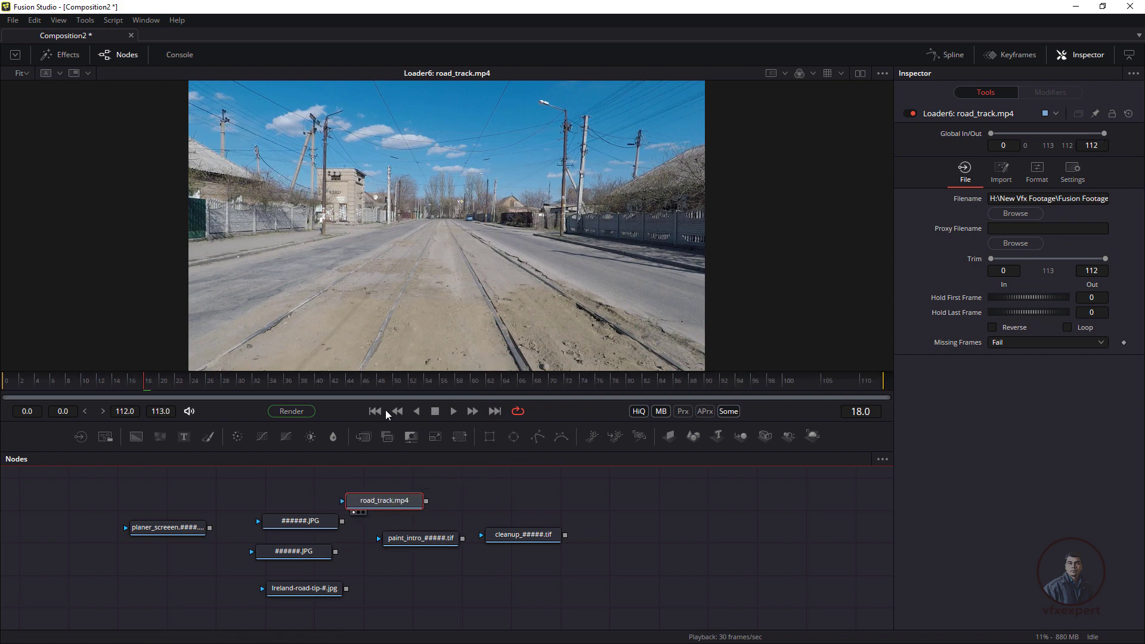
{"action": "key", "text": "space"}
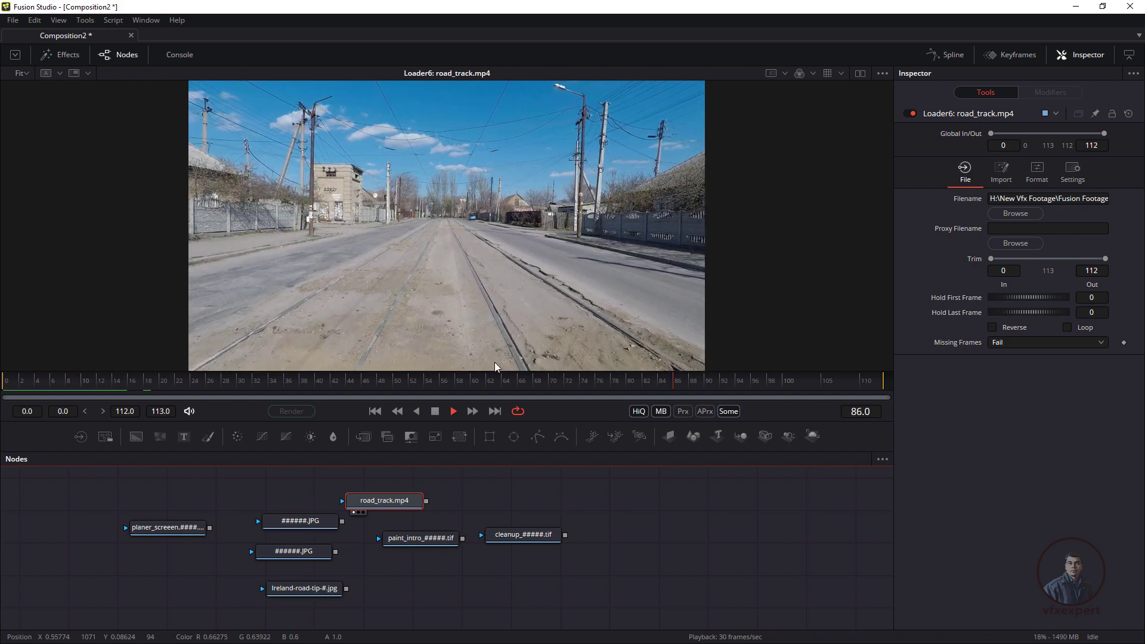
{"action": "left_click", "coordinate": [434, 411]}
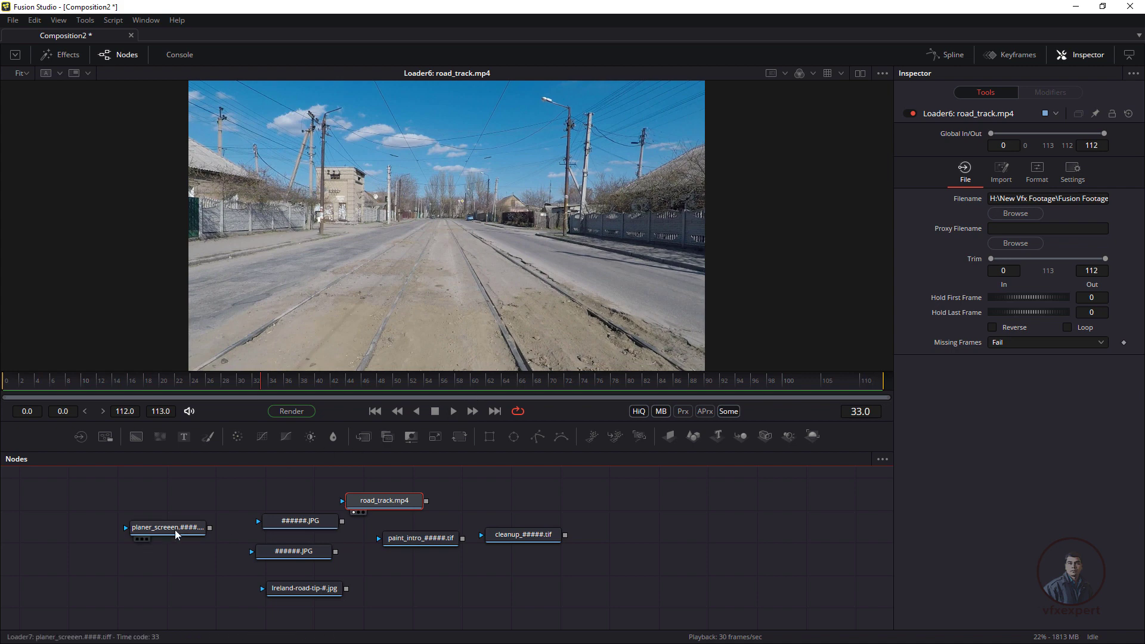
Step: Place the planer_screeen Loader beside road_track.mp4 and match the composition's global time range to its sequence
{"action": "left_click_drag", "start_coordinate": [173, 528], "coordinate": [507, 503]}
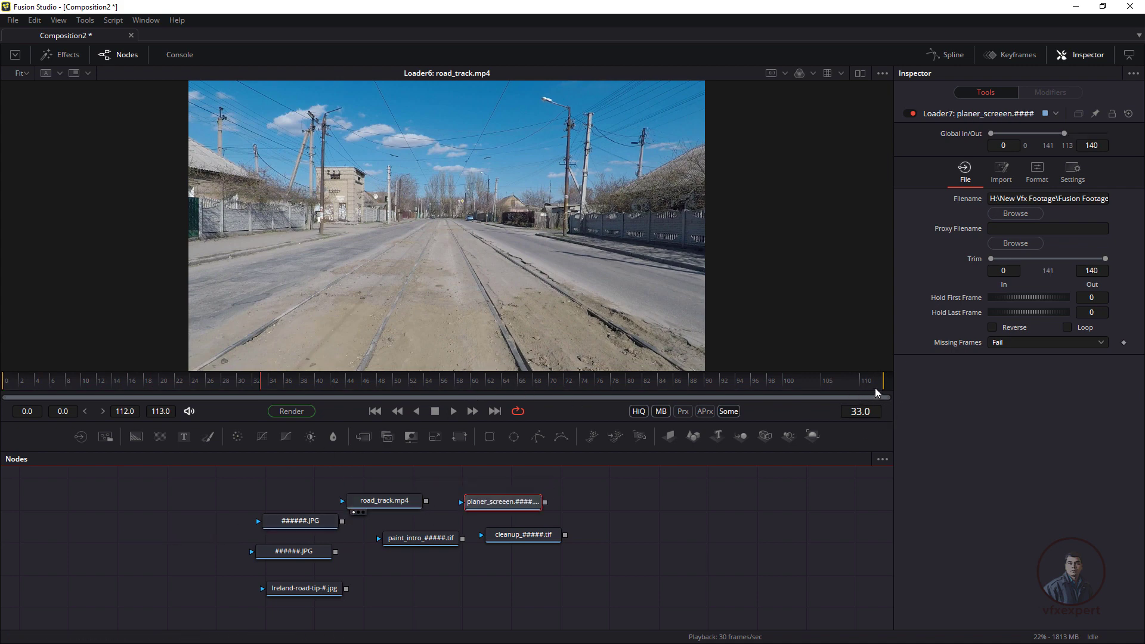
{"action": "key", "text": "shift+Right"}
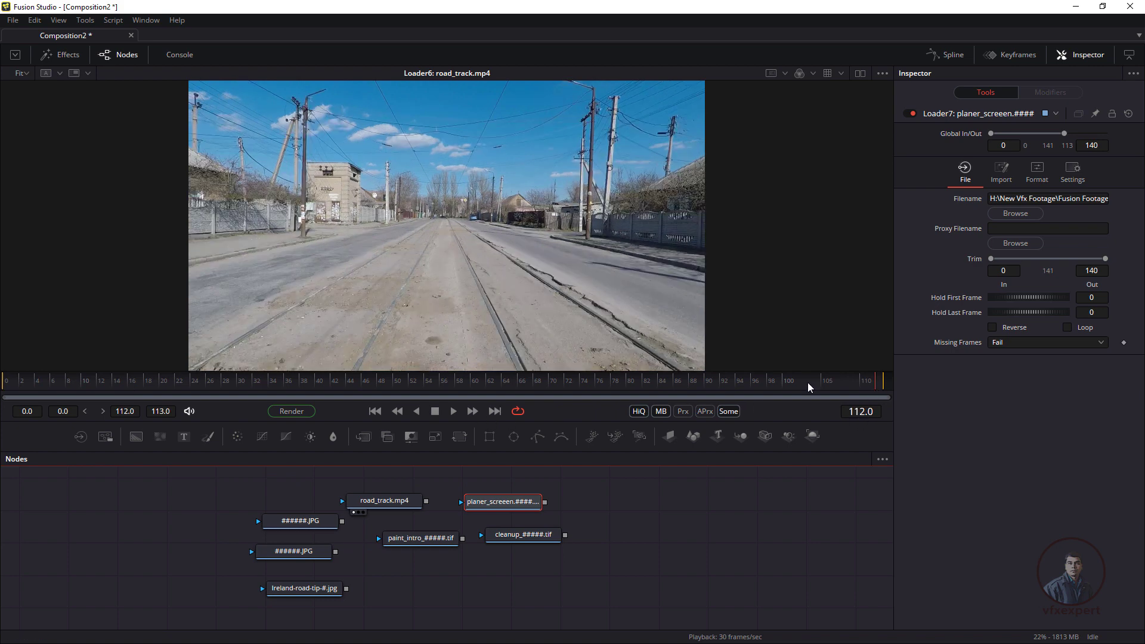
{"action": "left_click_drag", "start_coordinate": [504, 506], "coordinate": [507, 505]}
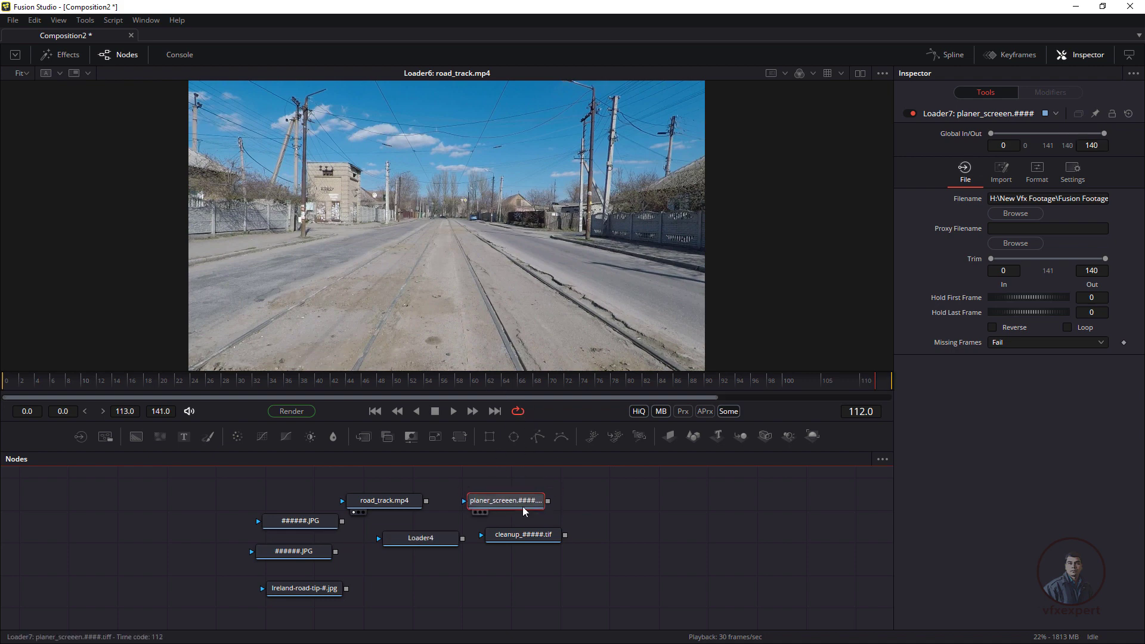
Step: Display planer_screeen in the viewer and extend the visible timeline and render range to the full sequence, frames 0 to 140
{"action": "key", "text": "1"}
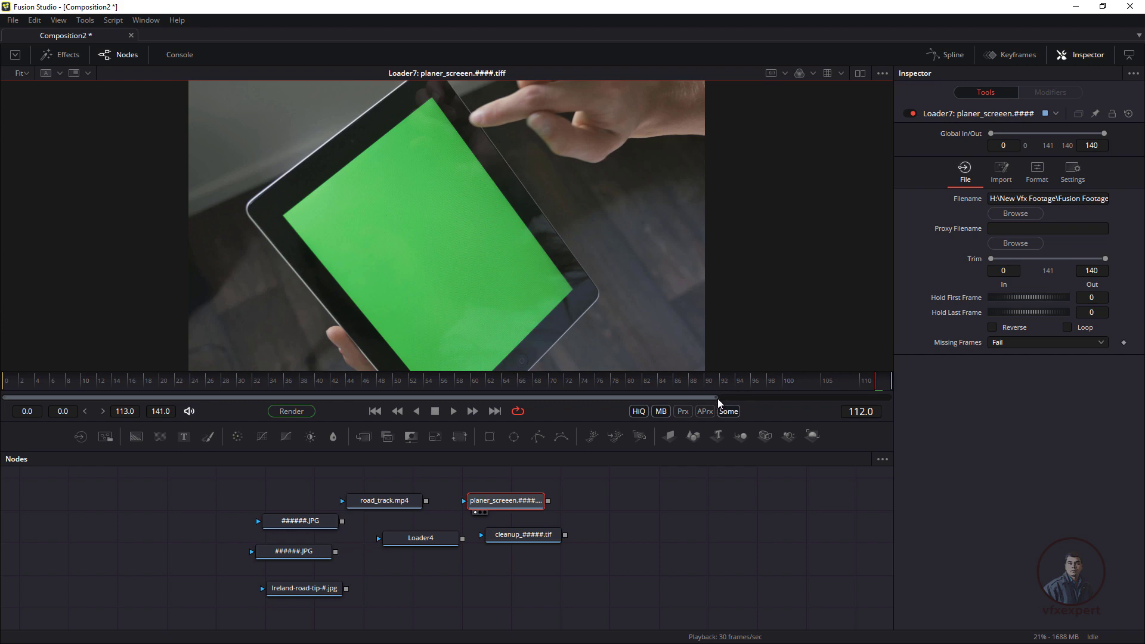
{"action": "left_click_drag", "start_coordinate": [734, 403], "coordinate": [810, 404]}
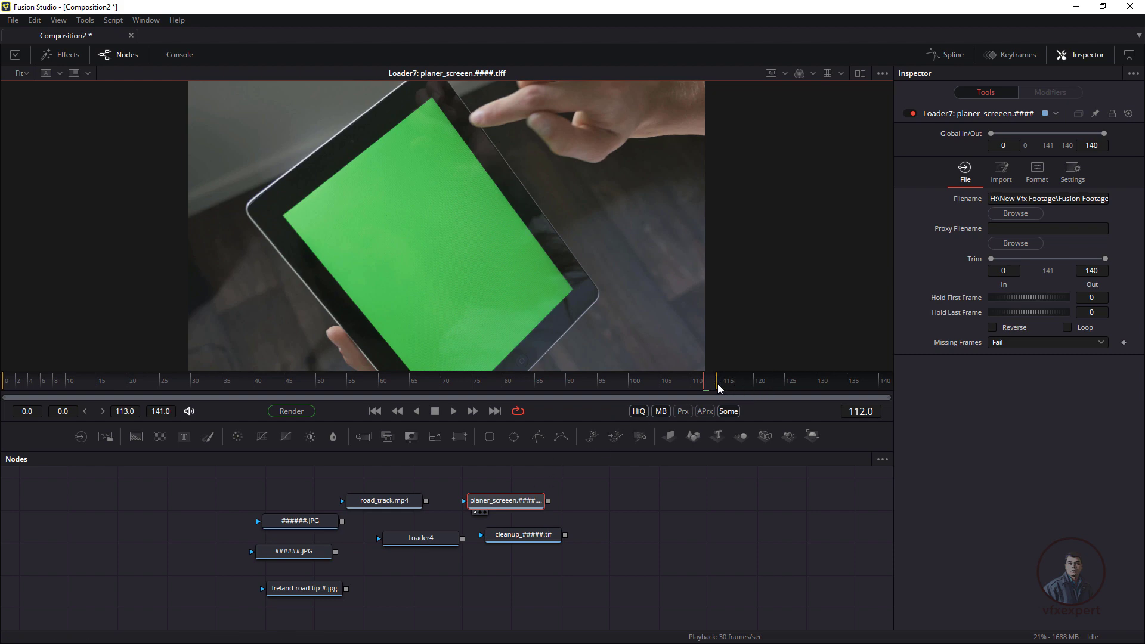
{"action": "left_click_drag", "start_coordinate": [701, 384], "coordinate": [672, 384]}
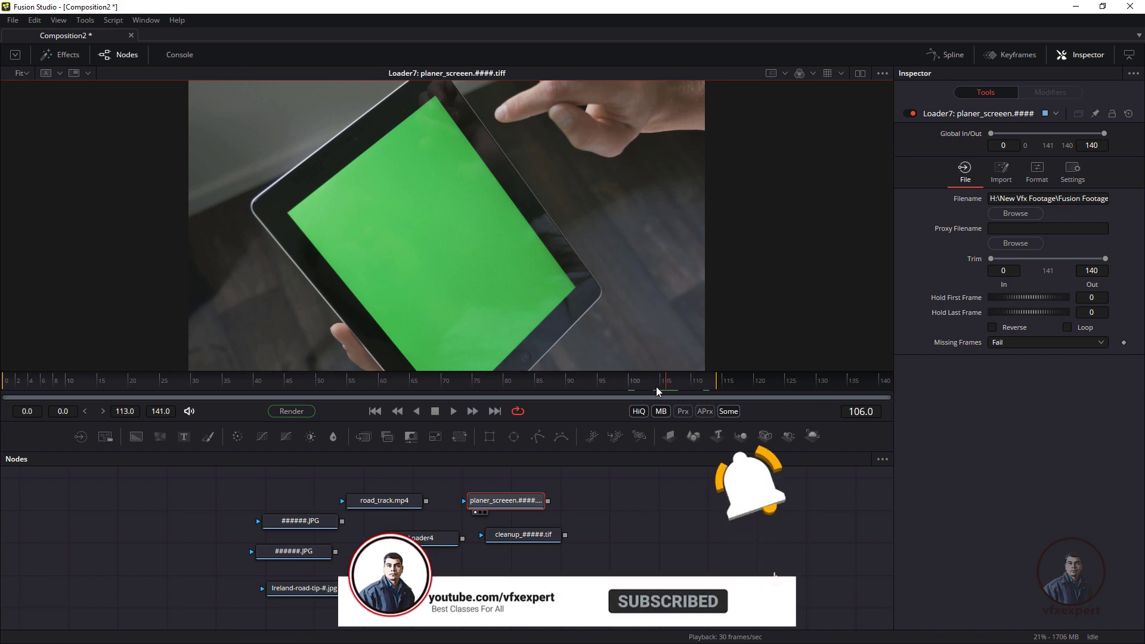
{"action": "double_click", "coordinate": [687, 394]}
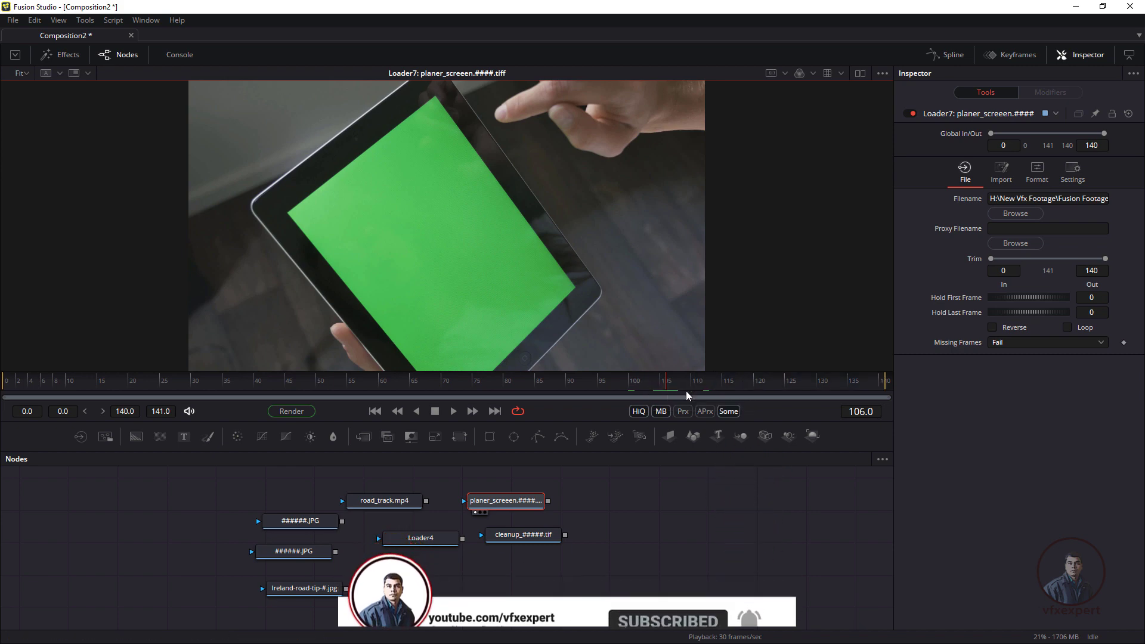
Step: Play the planer_screeen sequence from frame 0 and stop playback at frame 78
{"action": "left_click", "coordinate": [382, 413]}
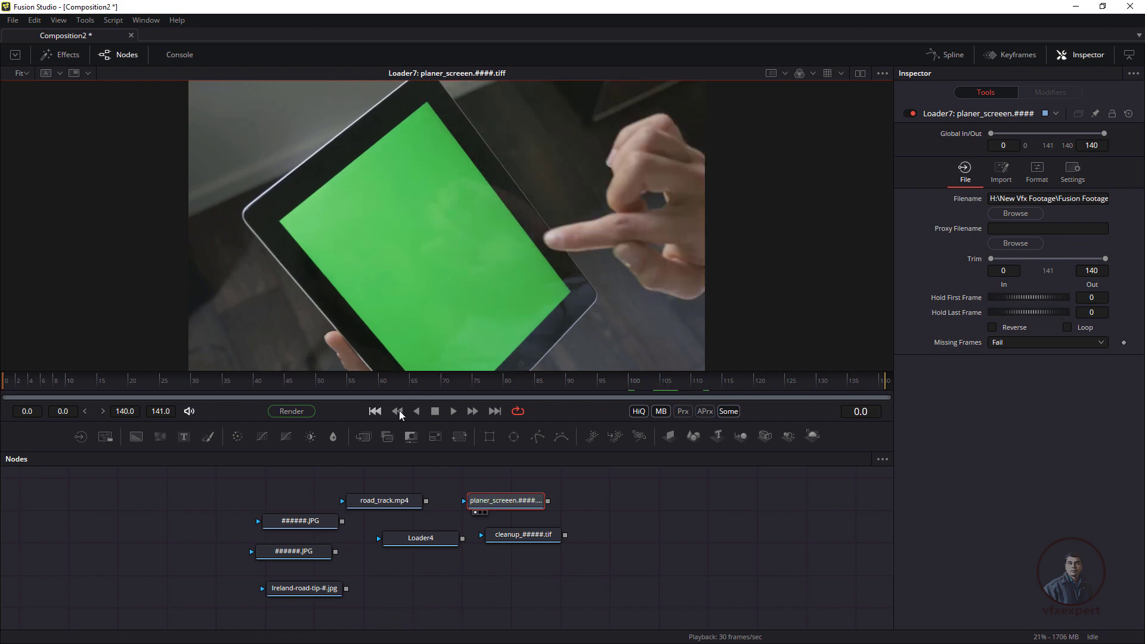
{"action": "left_click", "coordinate": [455, 411]}
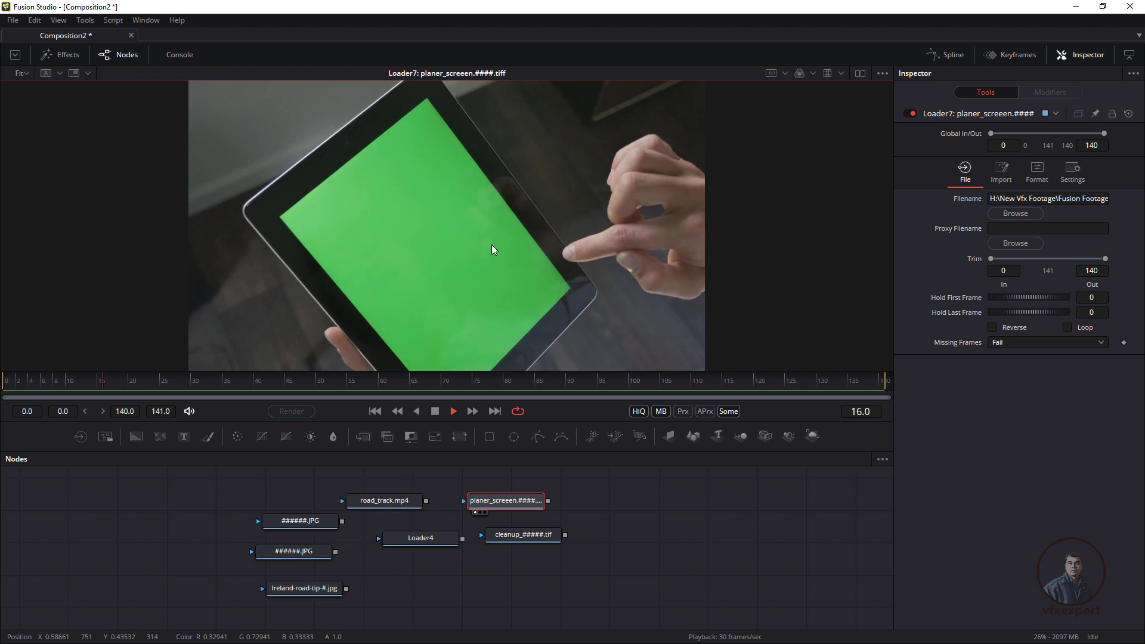
{"action": "key", "text": "space"}
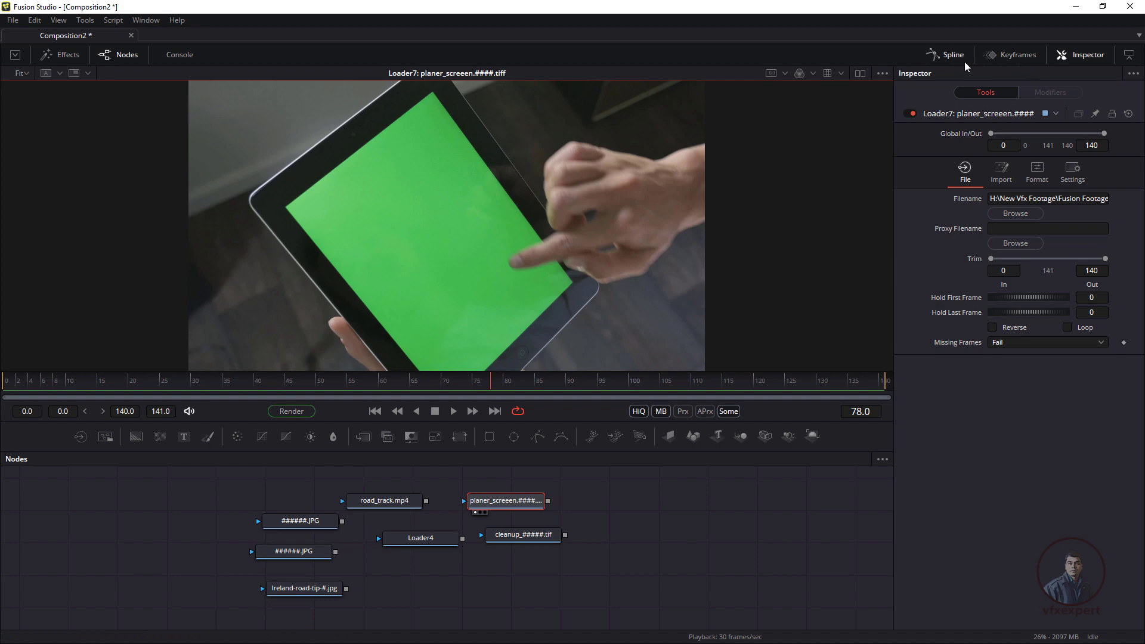
Step: Show the Keyframes and Spline editors beside the node graph, and close both
{"action": "left_click", "coordinate": [1012, 56]}
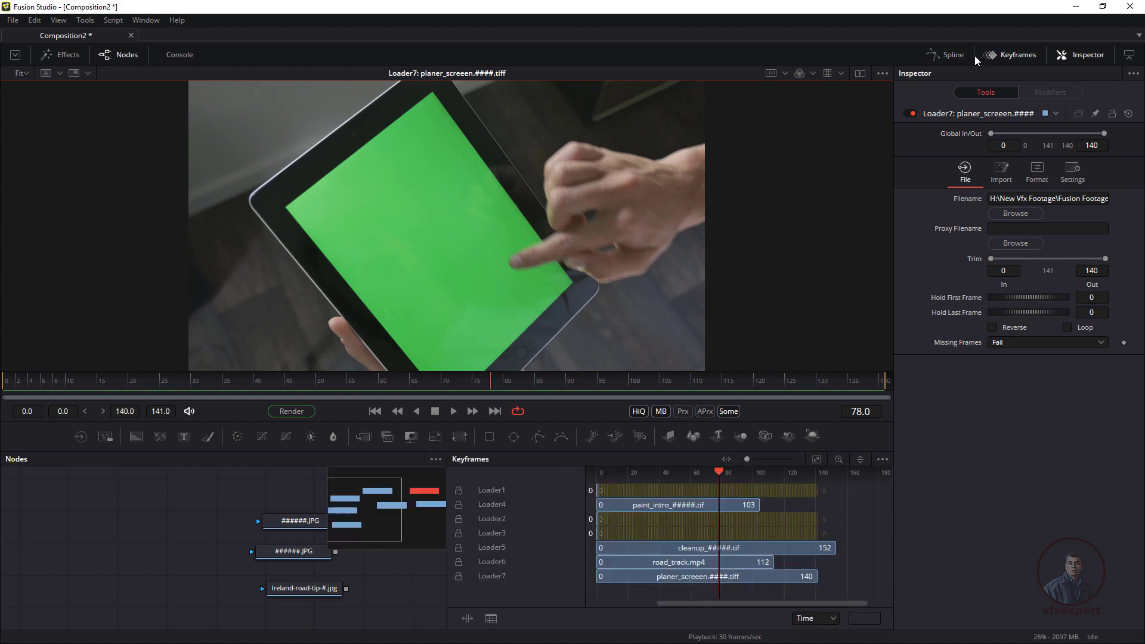
{"action": "left_click", "coordinate": [948, 55]}
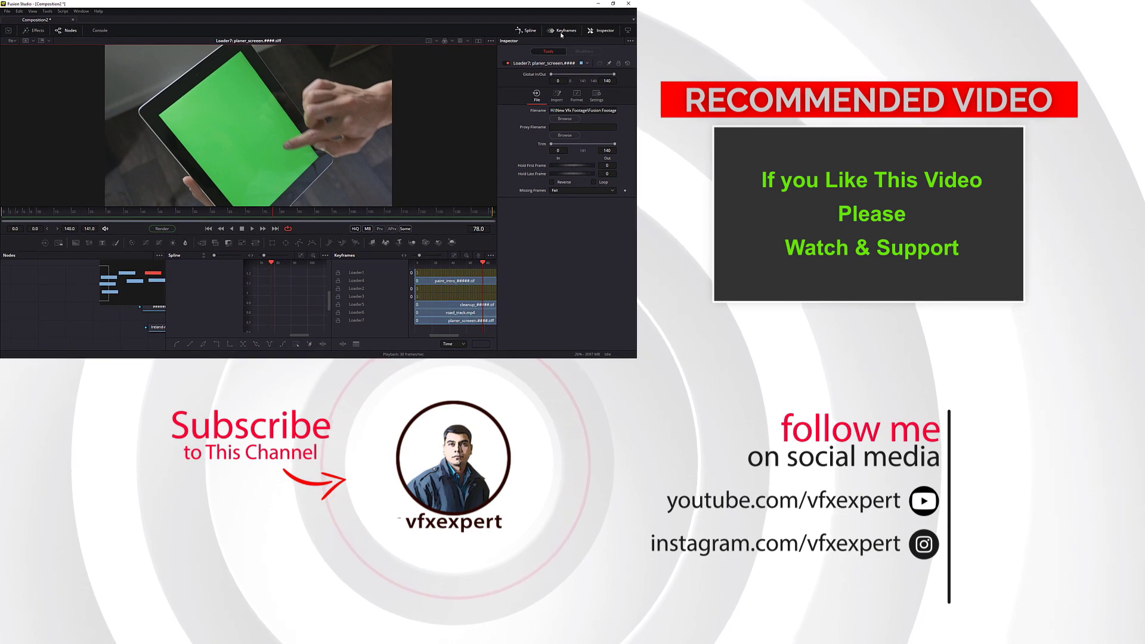
{"action": "left_click", "coordinate": [585, 34]}
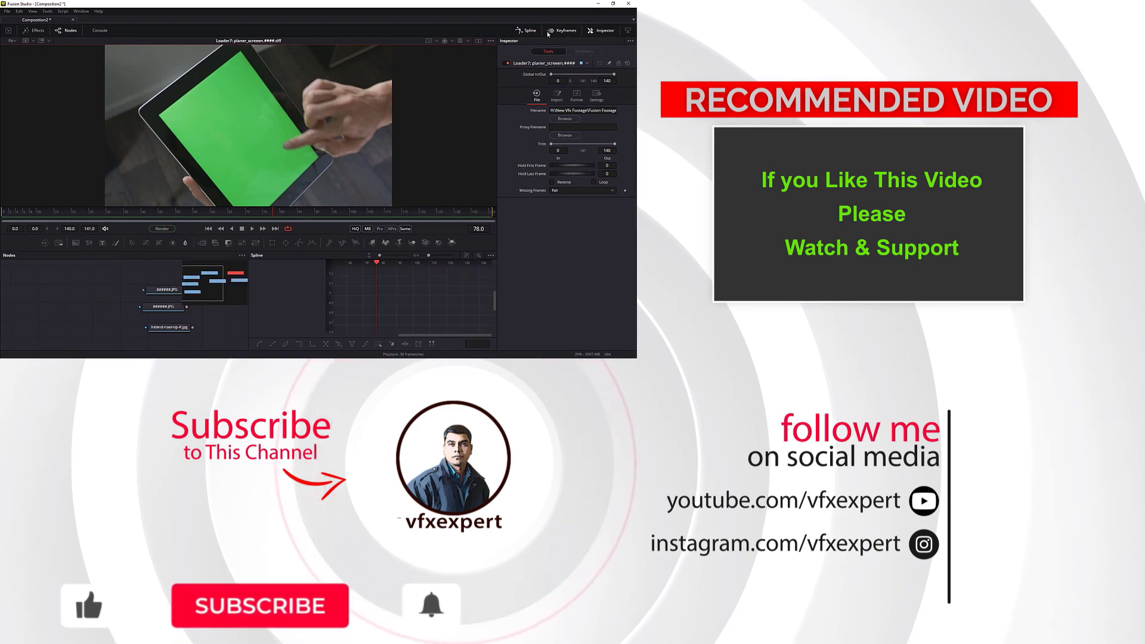
{"action": "left_click", "coordinate": [527, 31]}
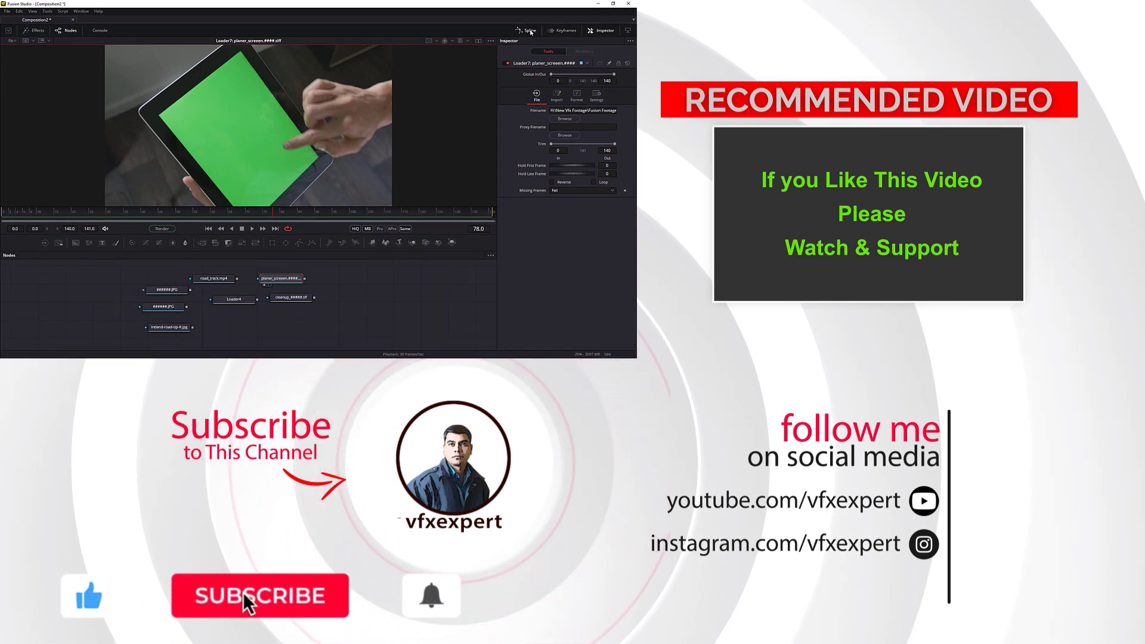